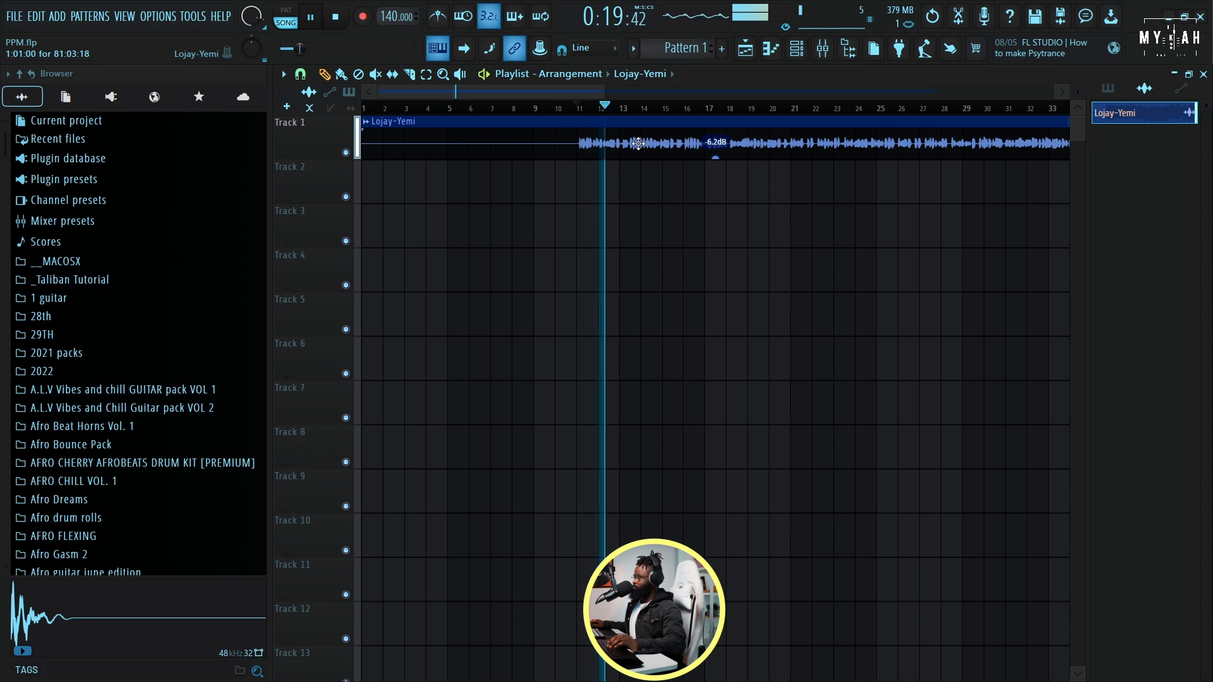
- Add Fruity Parametric EQ 2 to the Lojay-Yemi mixer track and cut the lows with a steep high-pass at about 200 Hz
click(697, 165)
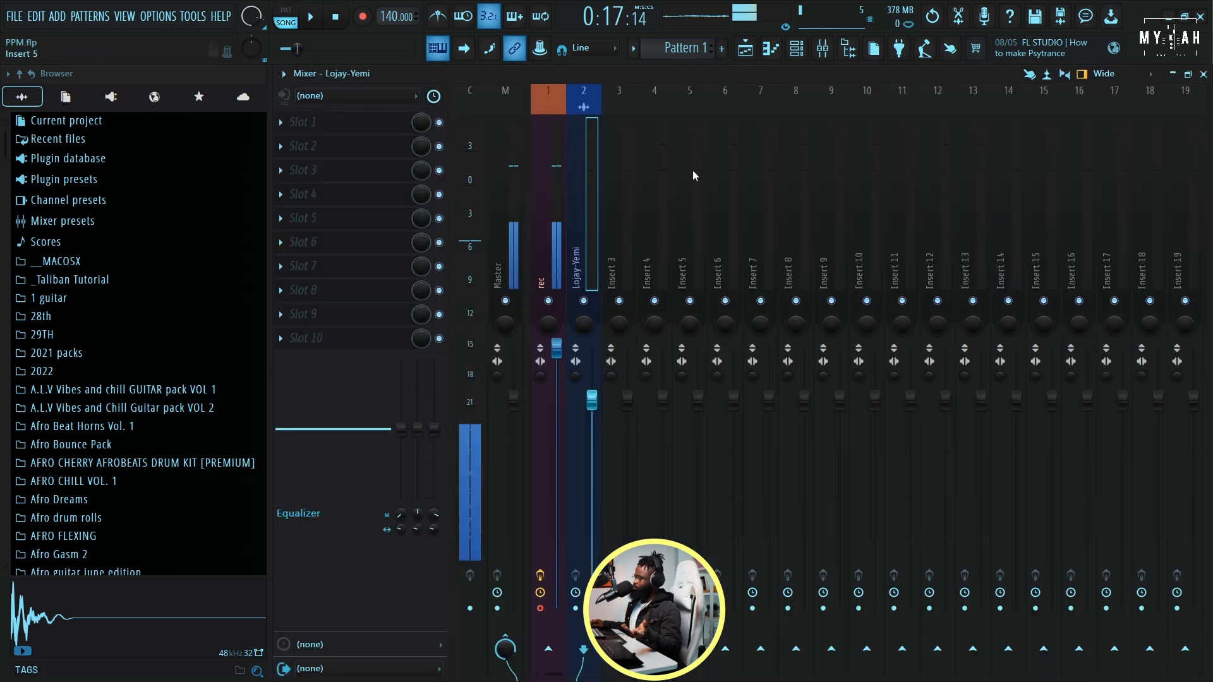
click(329, 120)
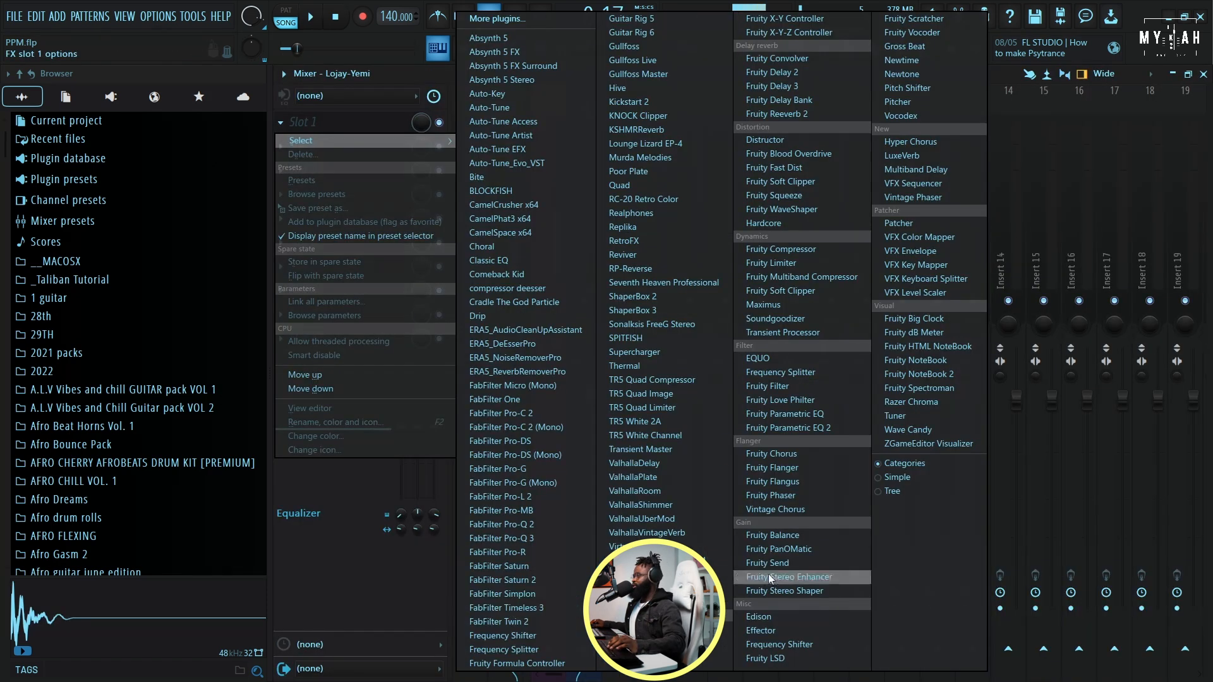
click(820, 430)
drag(494, 408, 559, 499)
right_click(559, 499)
click(631, 556)
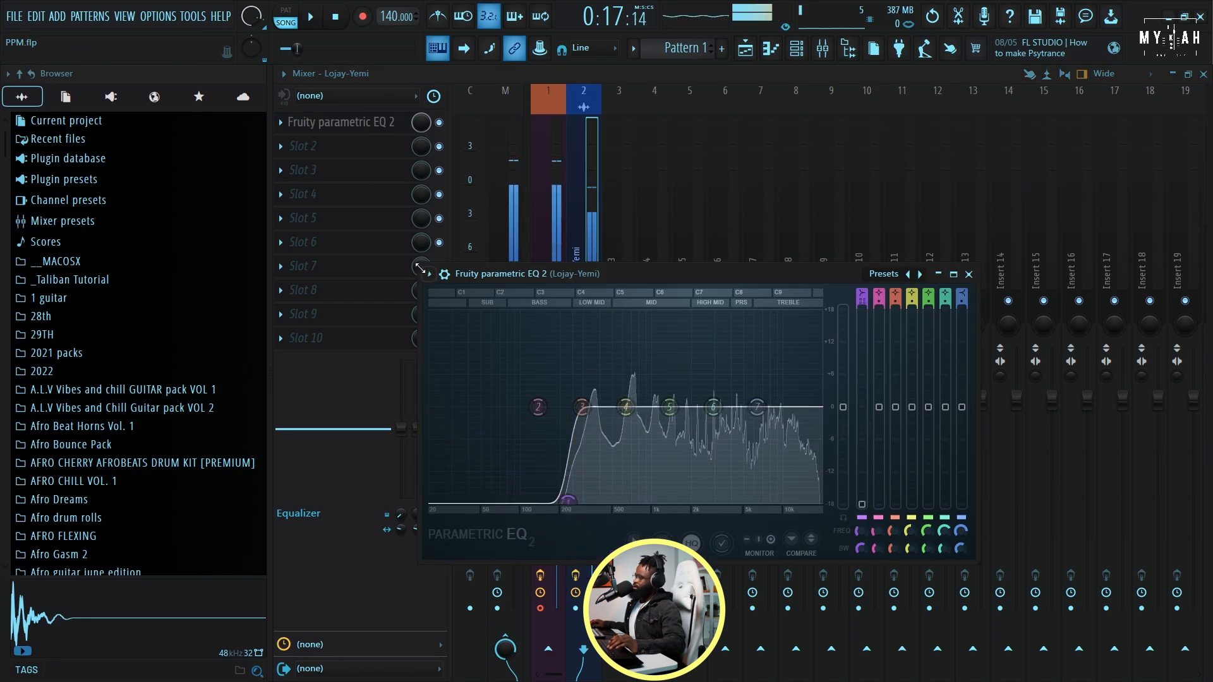
- Add Poor Plate reverb as the second effect, with Dry at 0 dB and Wet at about -14.8 dB
click(303, 146)
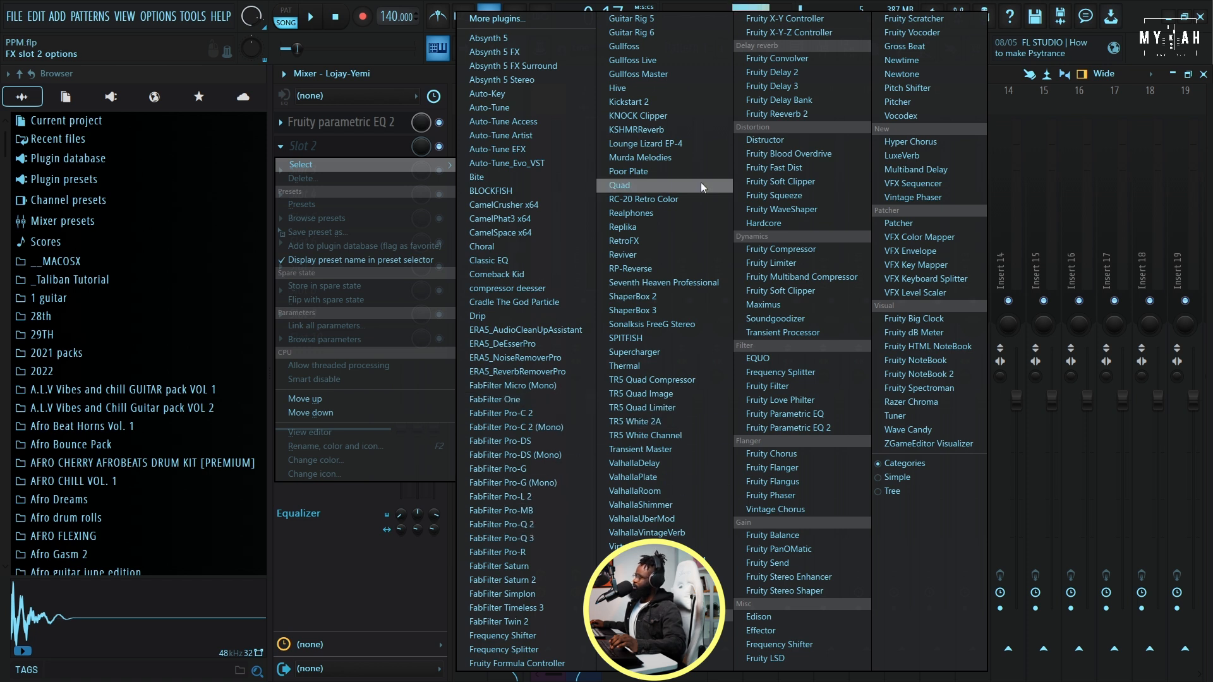
click(644, 172)
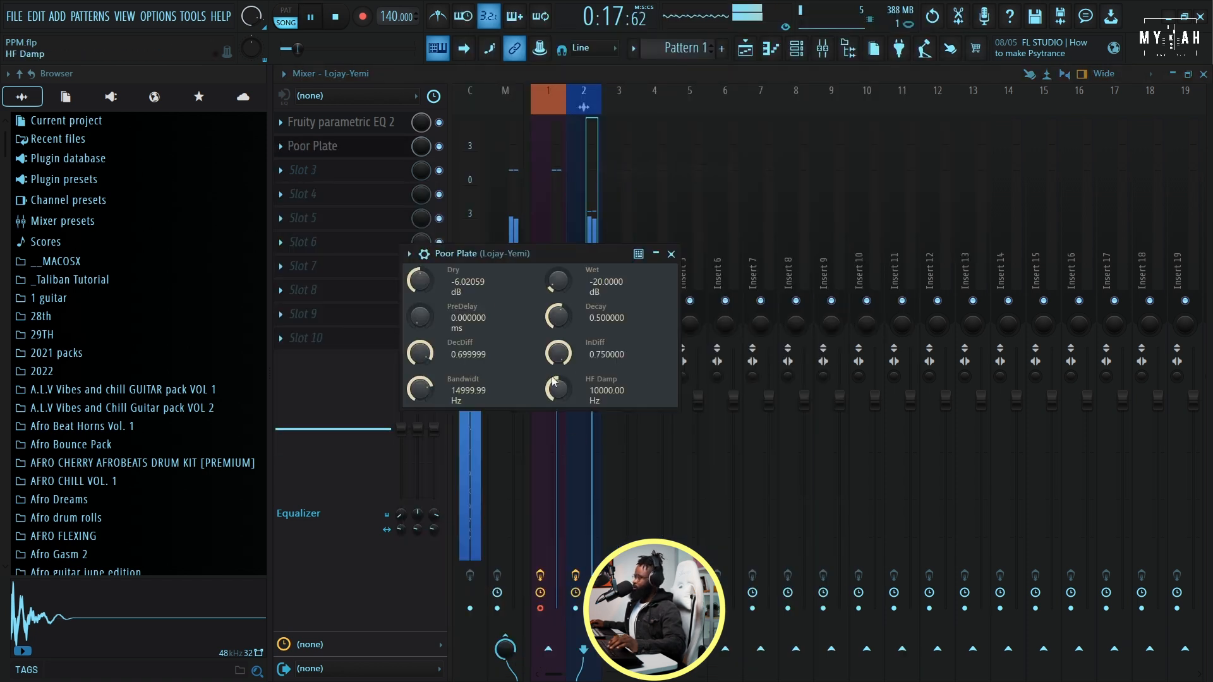
drag(558, 281, 558, 279)
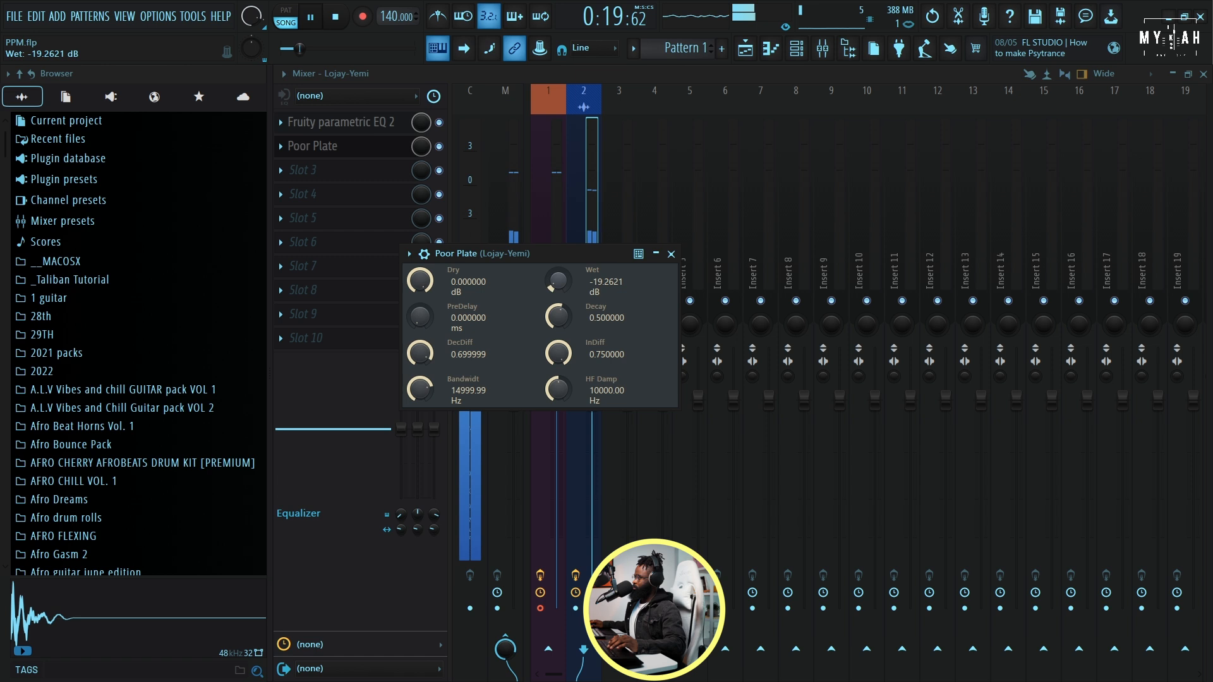
key(space)
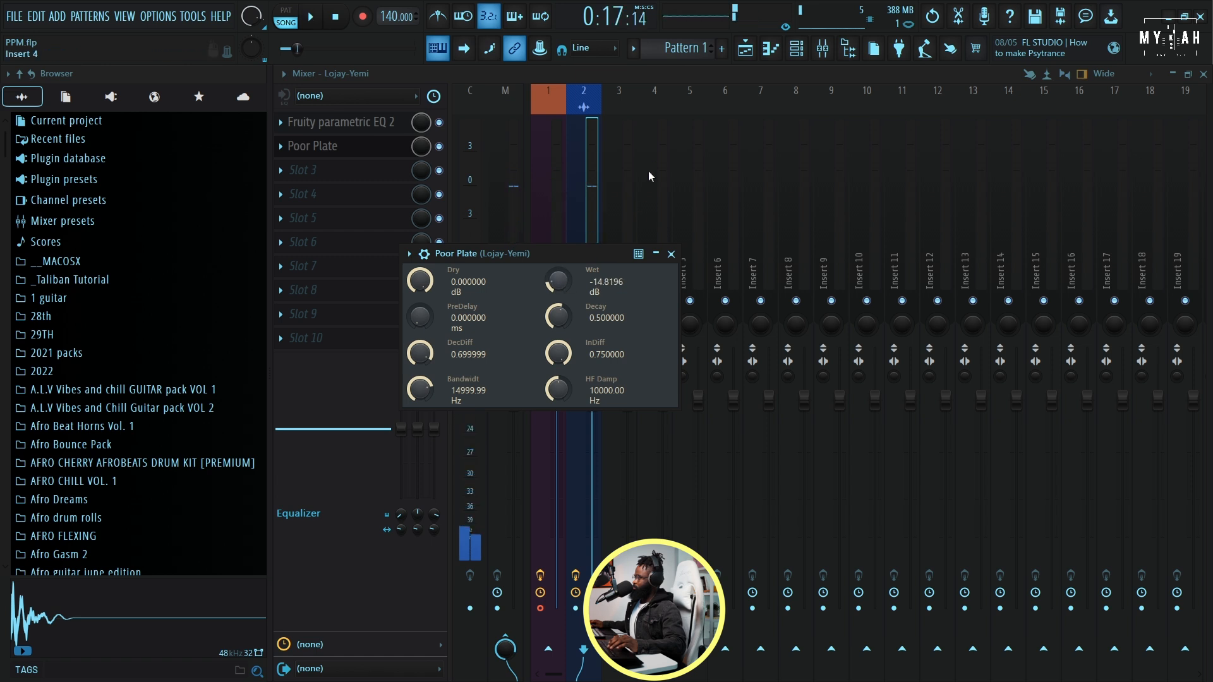
- Place Sabarsounds Amapiano Shaker Loops 1 (110 BPM) on Track 2 at bar 9 and set the tempo to 112
click(745, 61)
key(space)
key(space)
scroll(581, 120, down, 2)
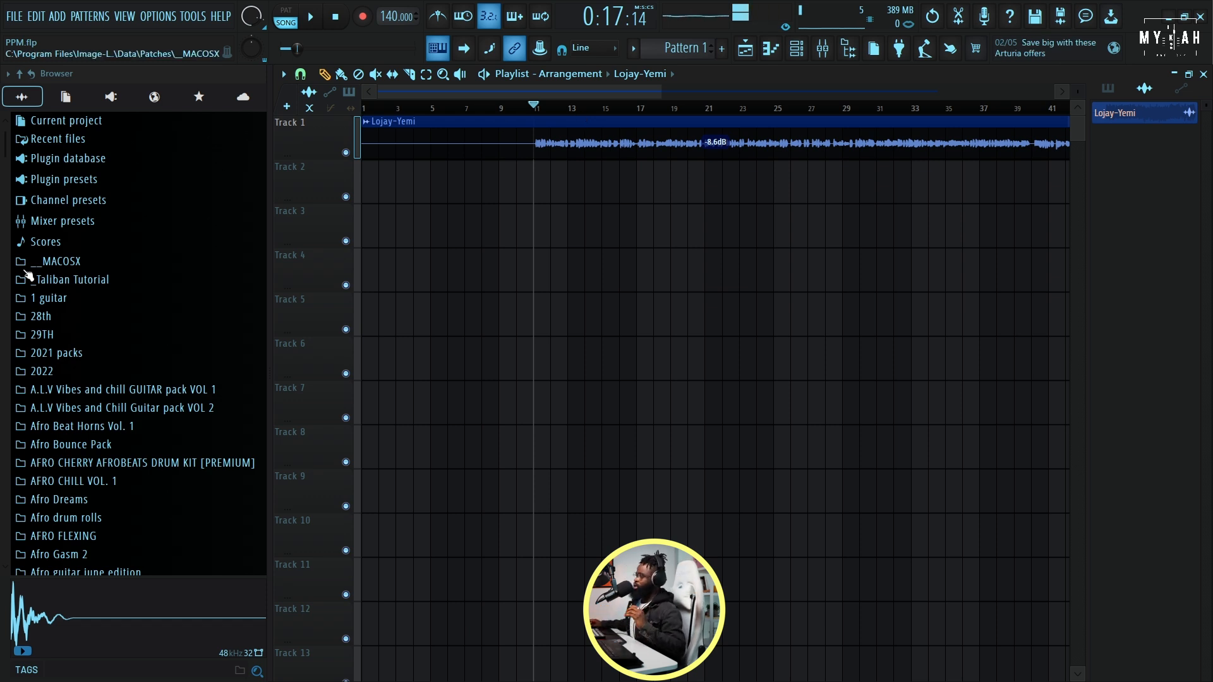
scroll(155, 388, down, 15)
scroll(154, 388, down, 20)
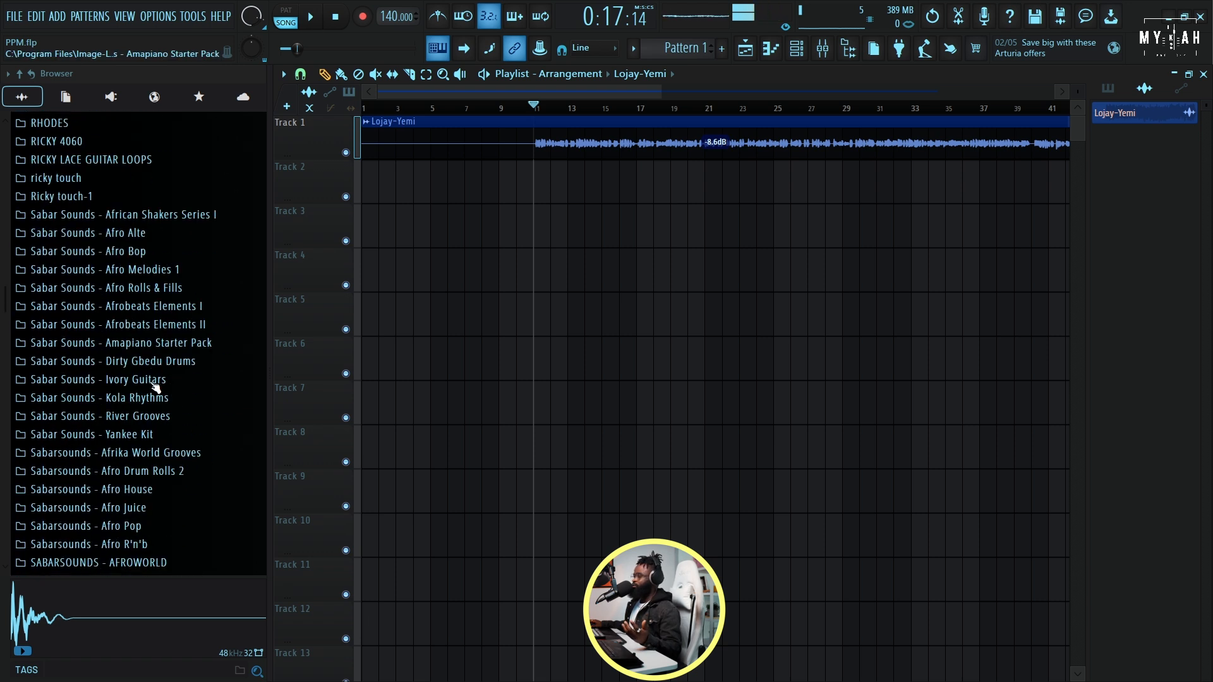
scroll(186, 446, down, 6)
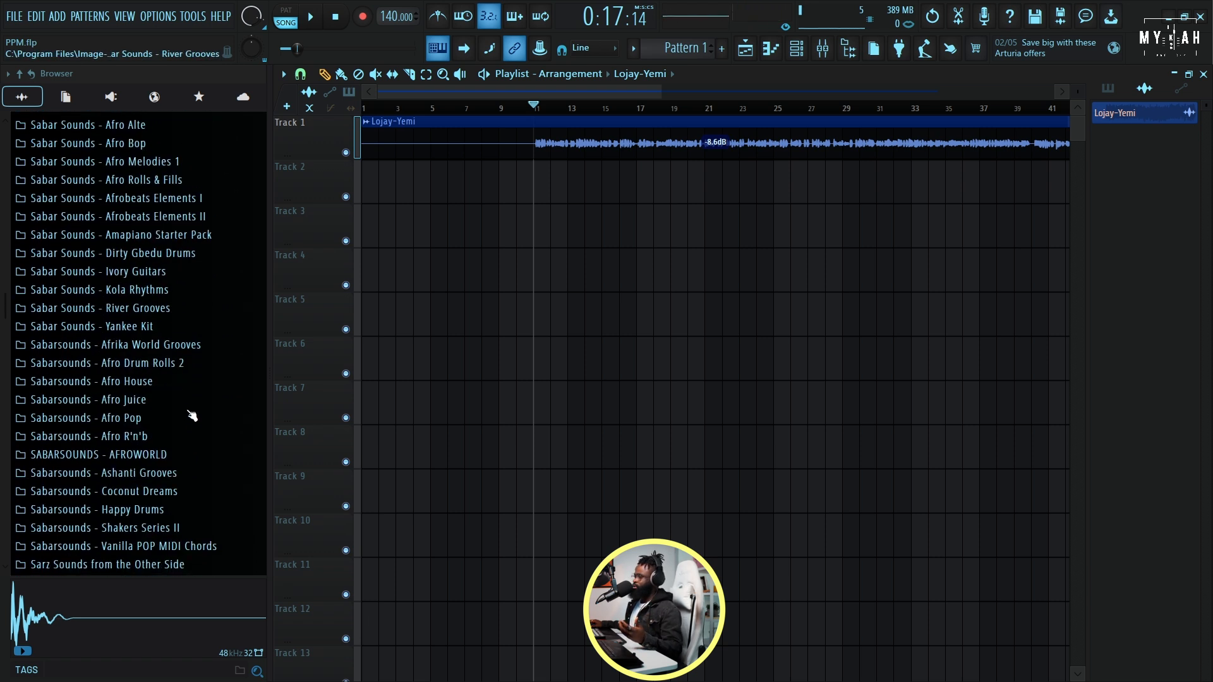
click(182, 236)
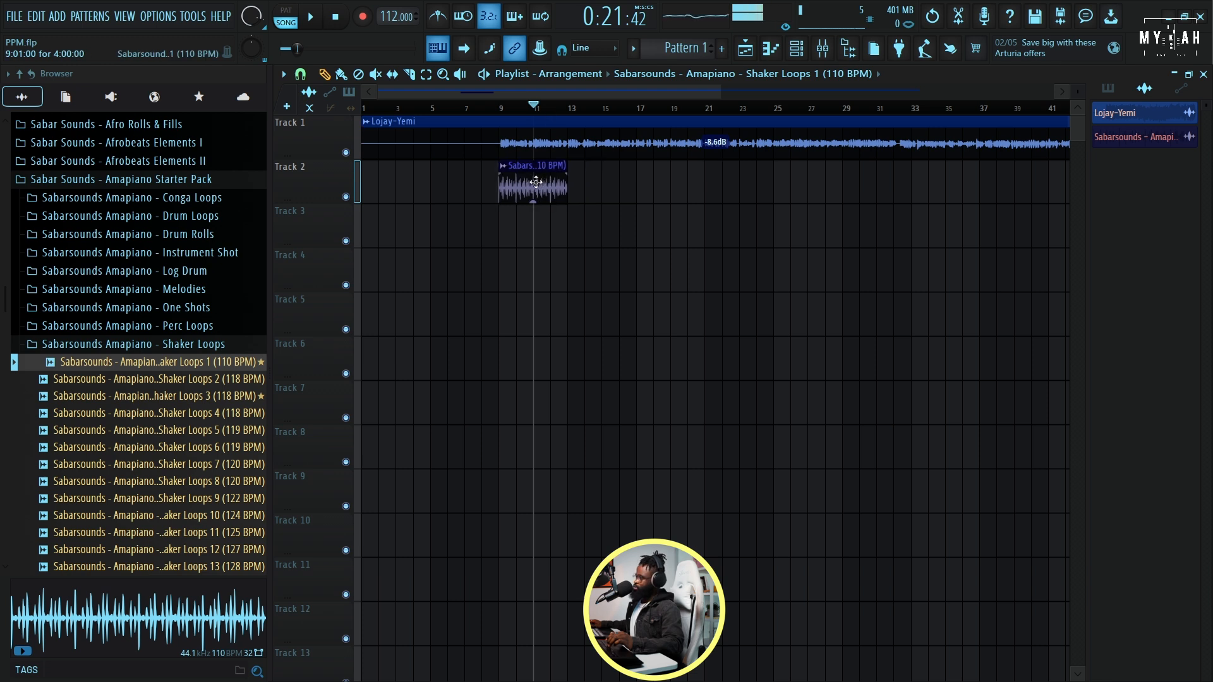
- Lower the shaker clip to -9.0 dB and mute the vocal on Track 1
scroll(506, 107, up, 5)
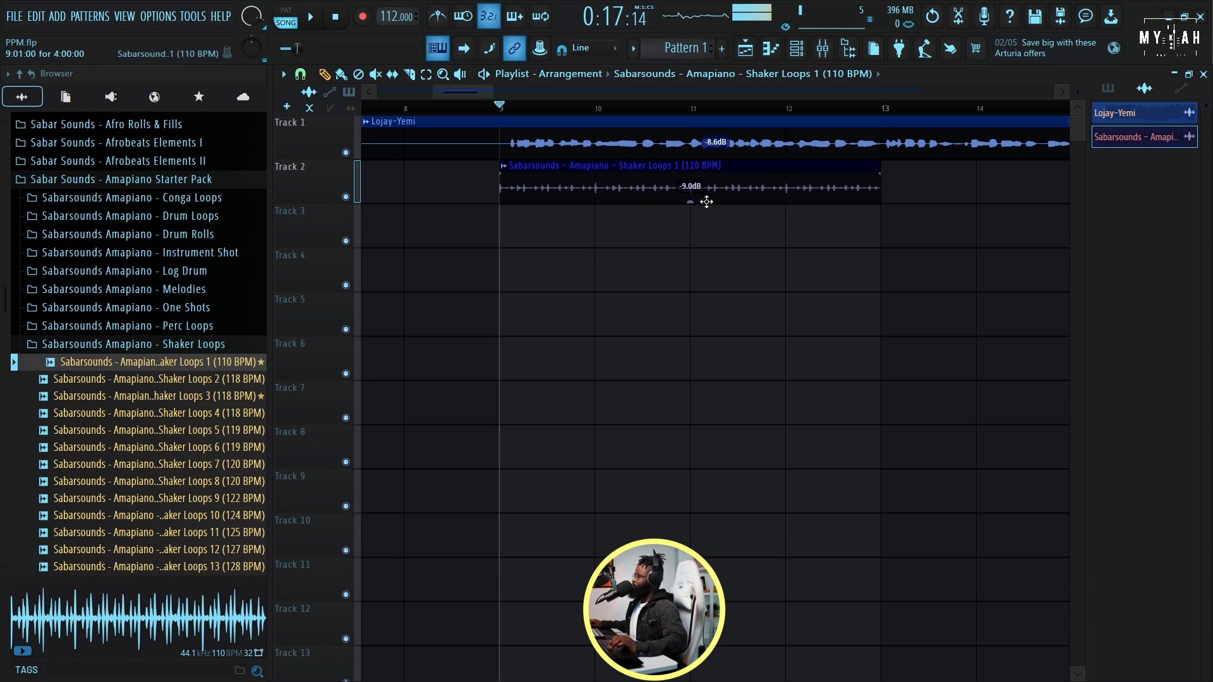
key(space)
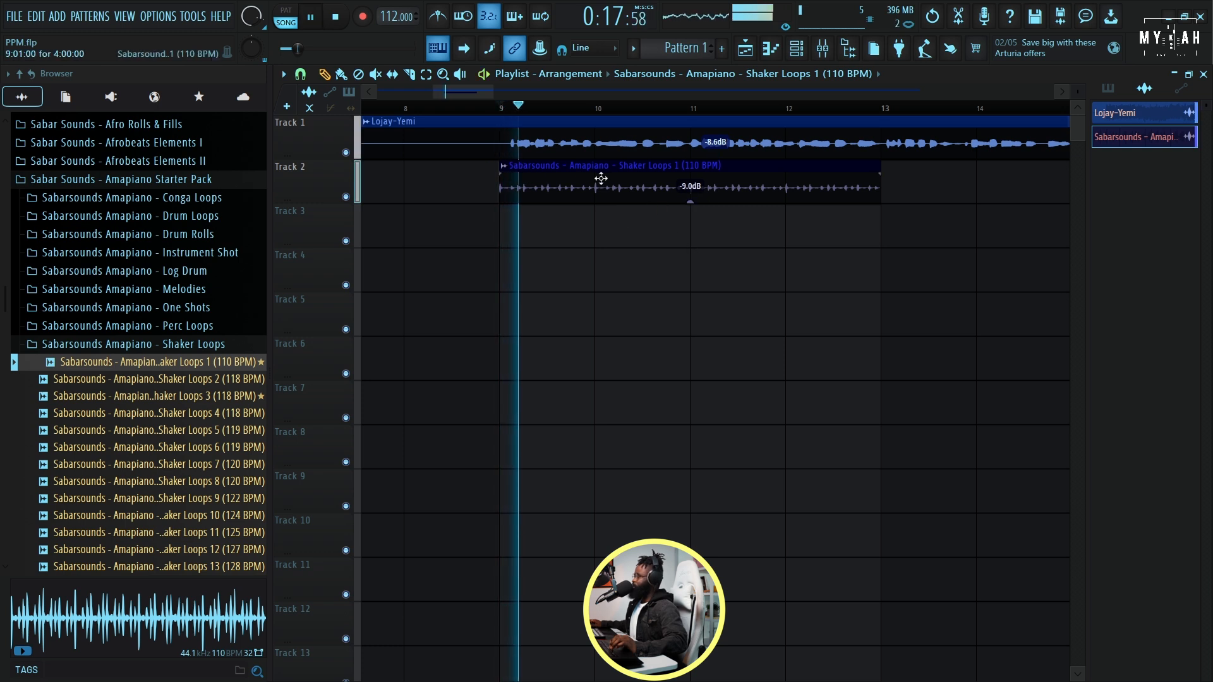
click(346, 153)
key(space)
scroll(514, 119, down, 2)
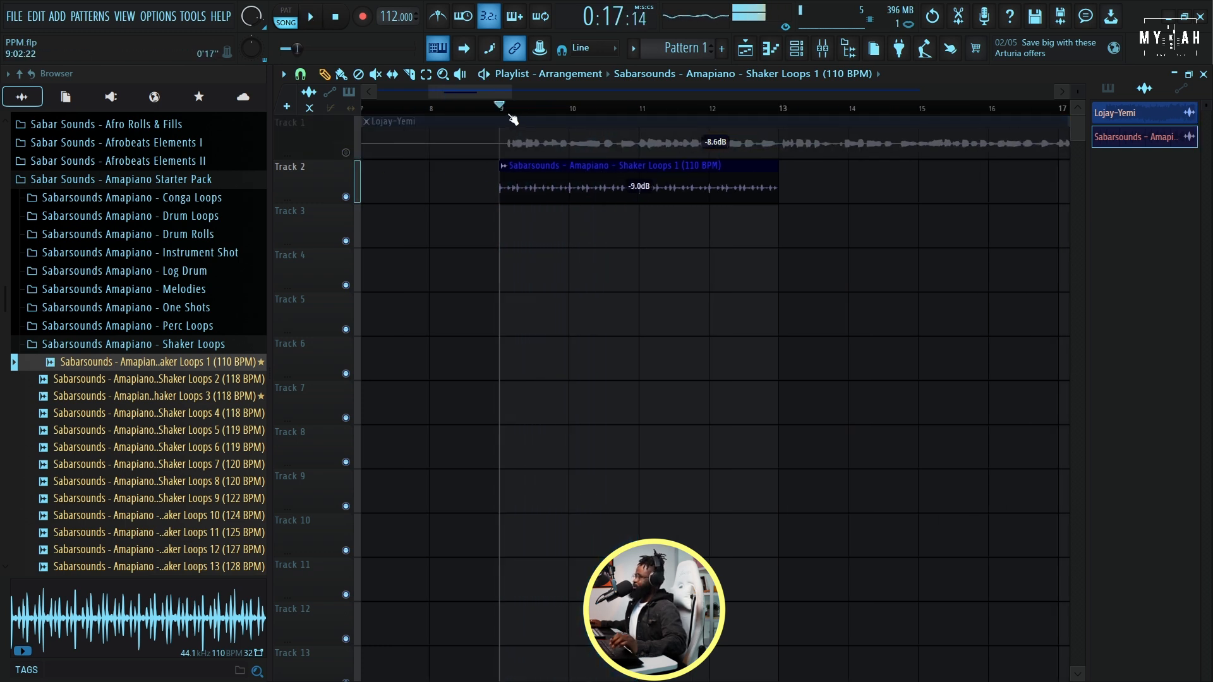
- Select bars 9 to 13 in the playlist as the loop range
drag(508, 115, 743, 126)
ctrl+click(848, 223)
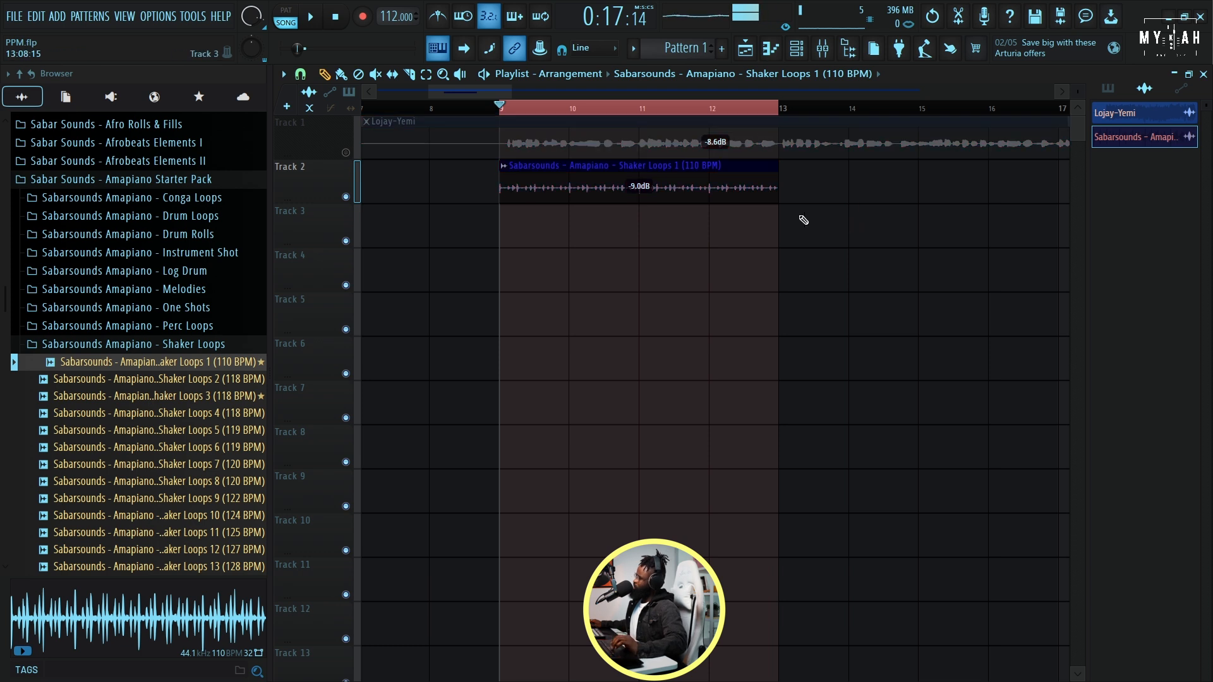
scroll(651, 113, up, 2)
- Increase the channel rack's main swing and load the TRKTRN_DABF one-shot dancehall kick from the sample library as a new channel
click(797, 50)
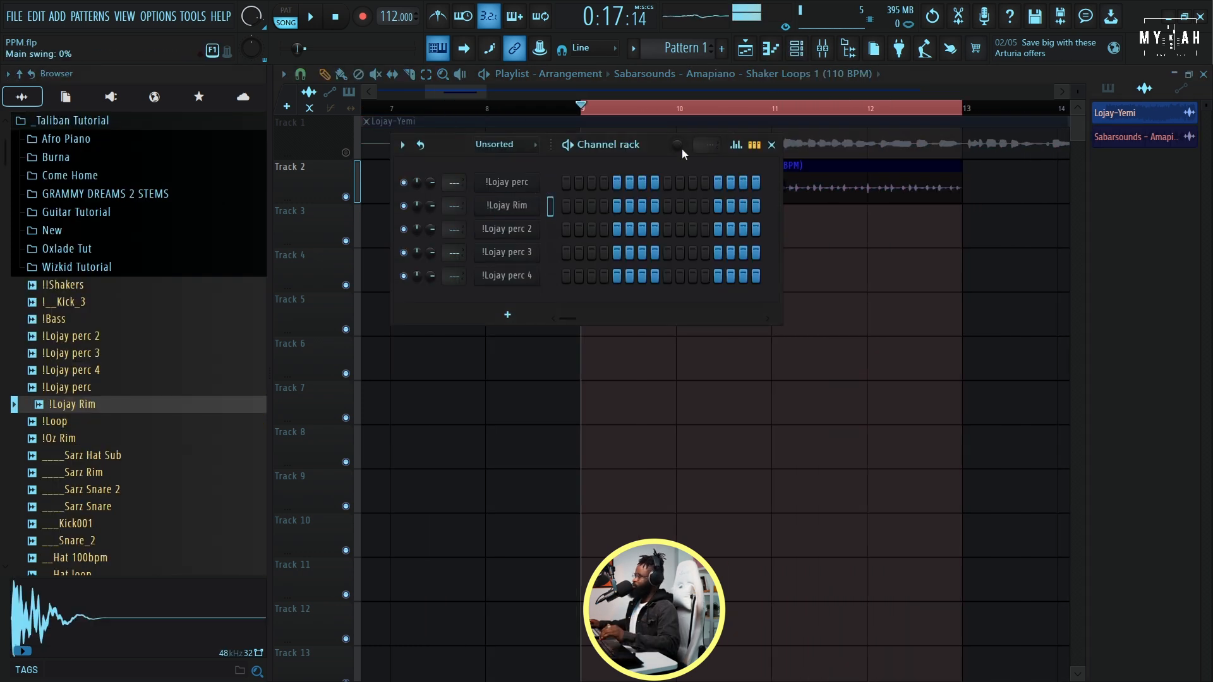
drag(677, 144, 677, 135)
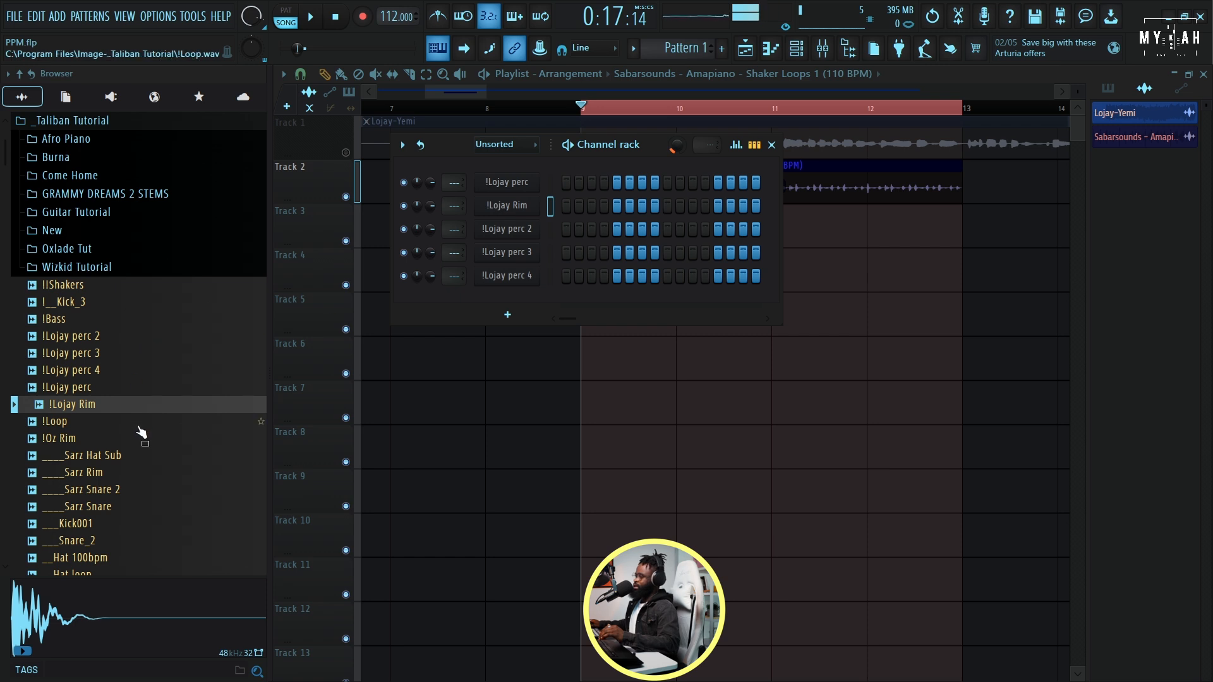
scroll(140, 432, down, 10)
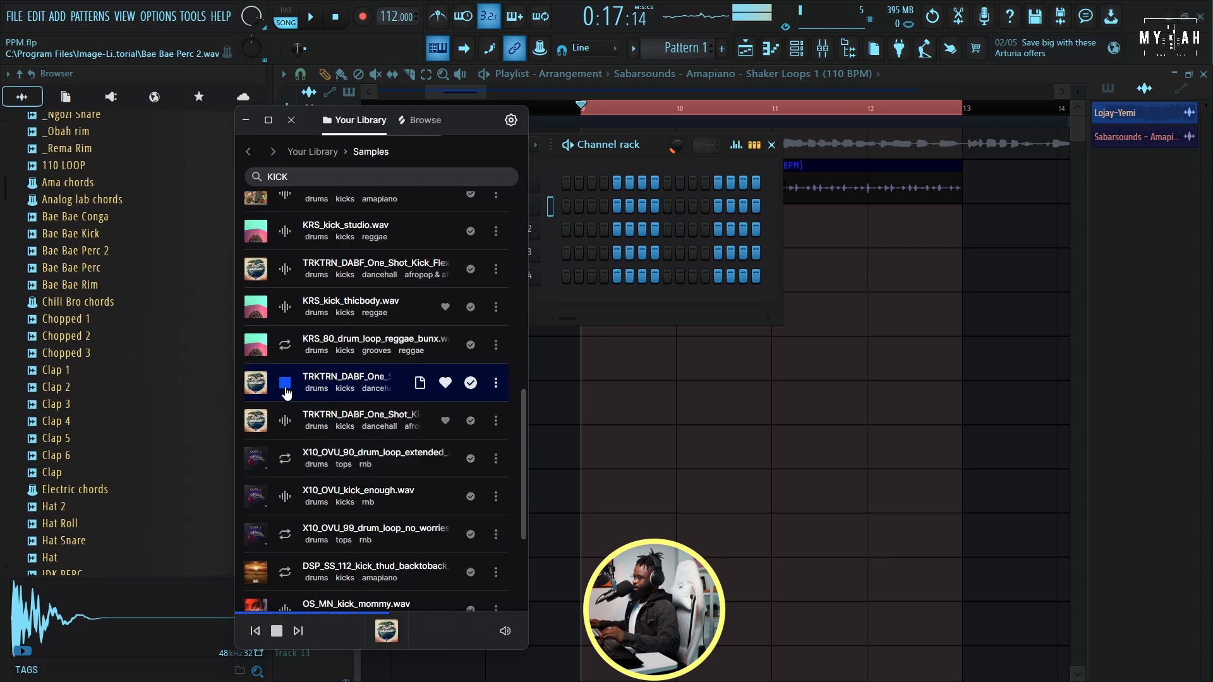
click(286, 387)
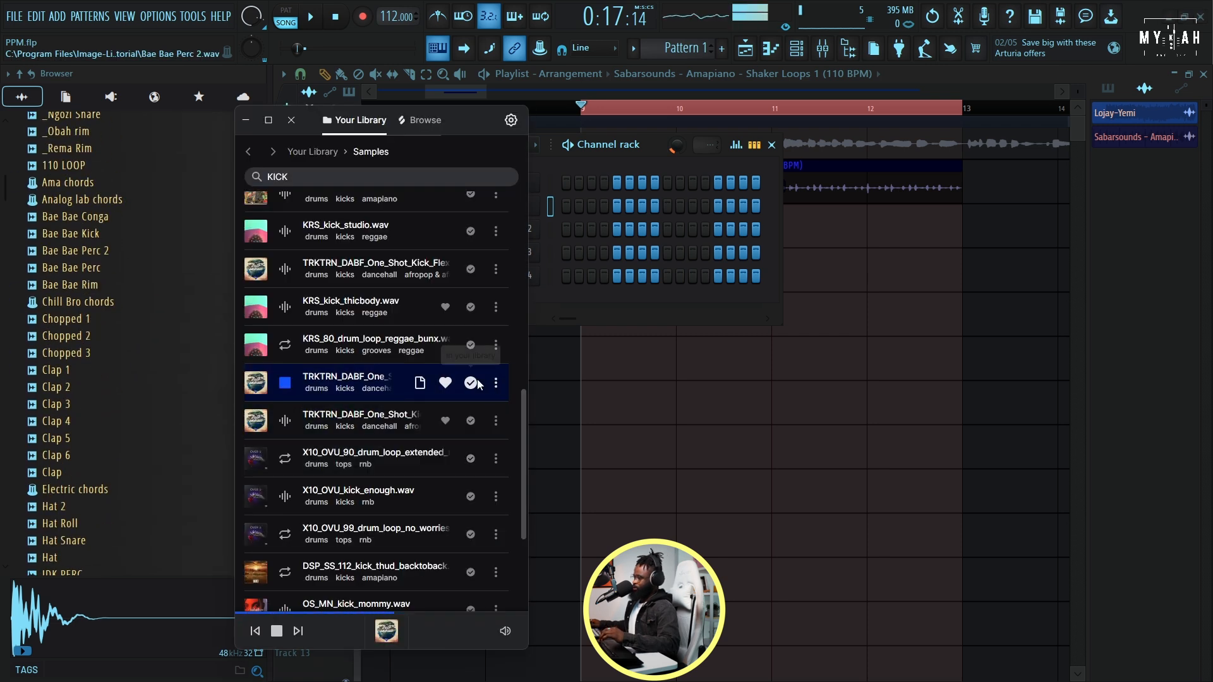
click(420, 383)
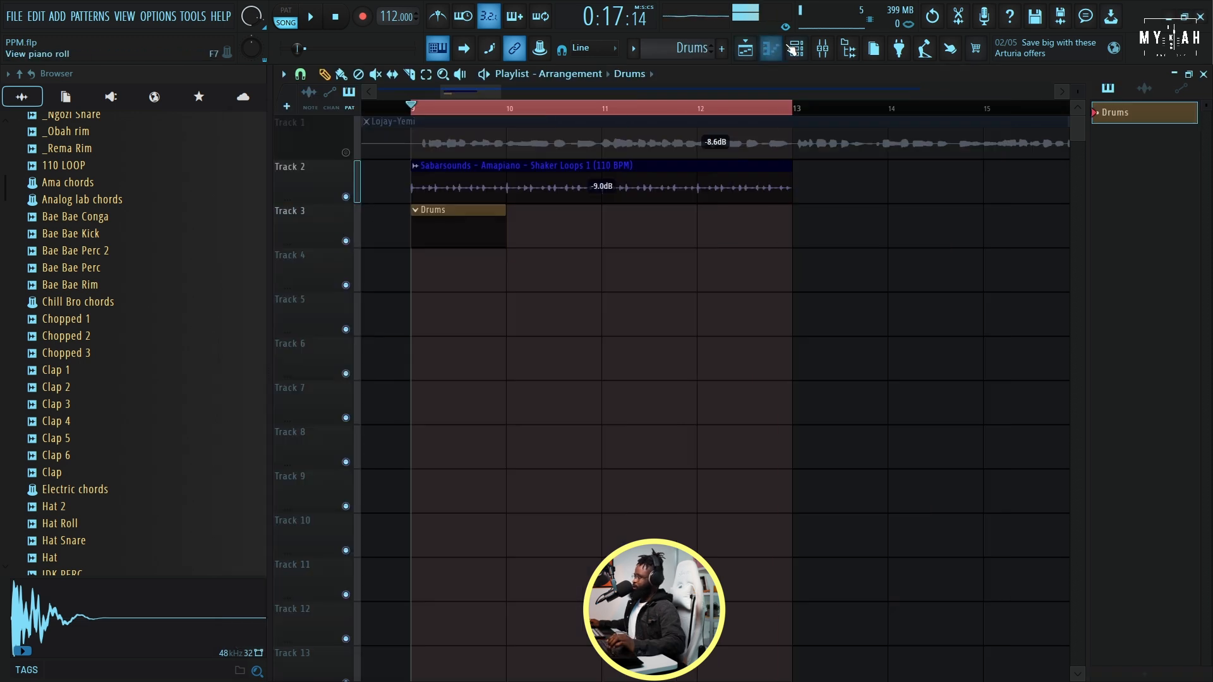
- In the Drums pattern, place !Lojay perc on steps 2 and 12, !Lojay Rim on step 7 and !Lojay perc 2 on step 11
click(795, 49)
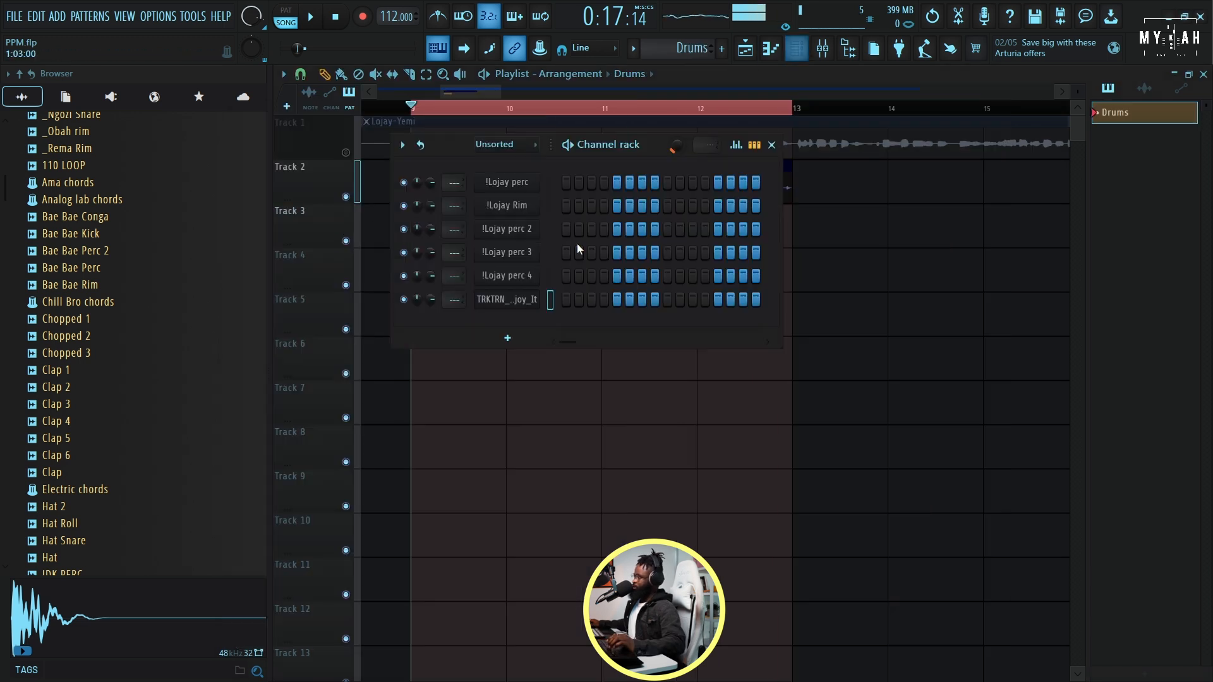
click(579, 183)
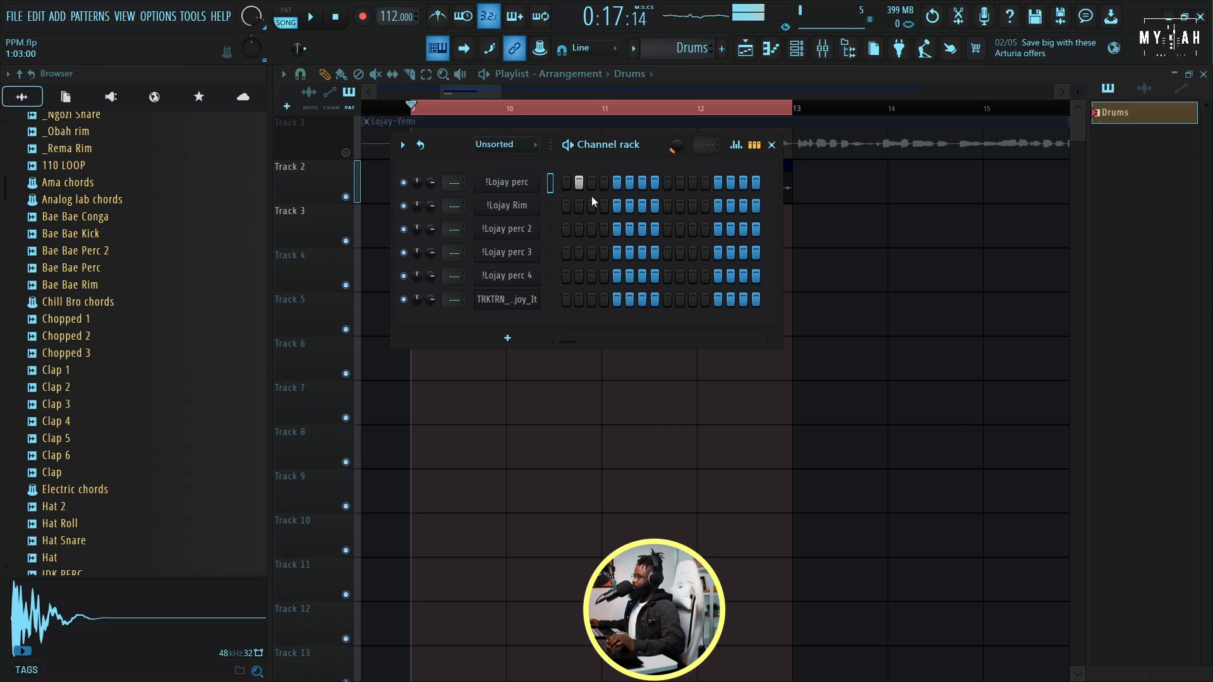
key(space)
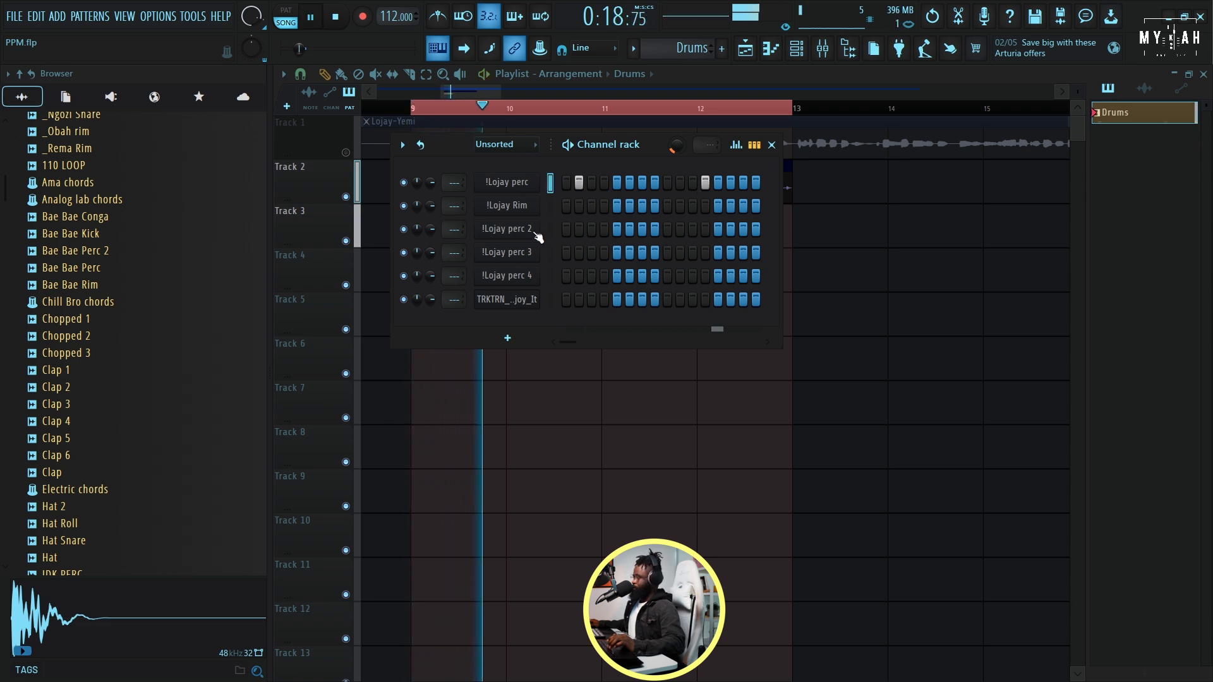
click(642, 207)
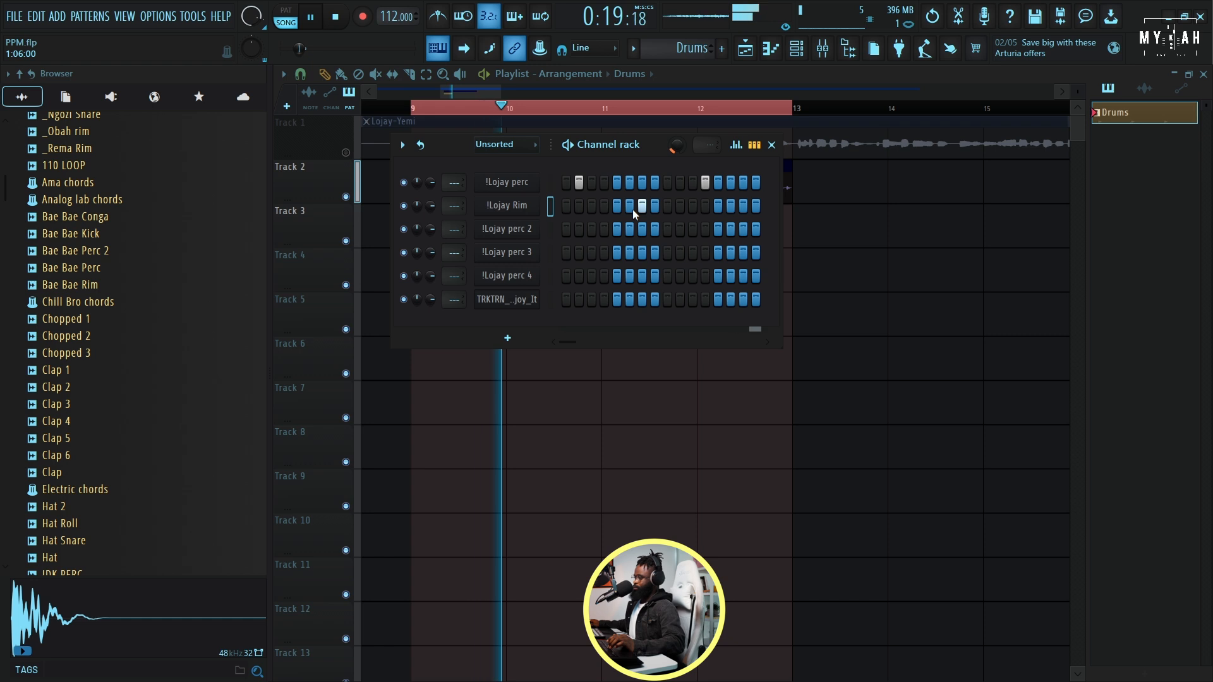
click(695, 230)
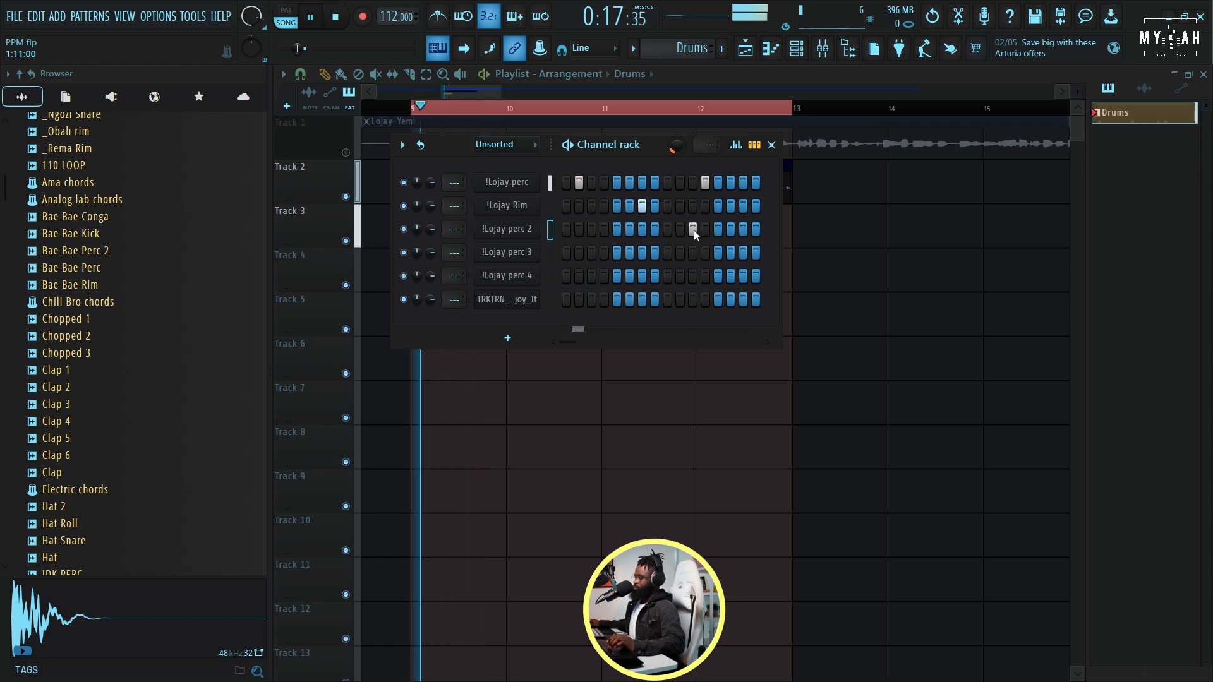
- Place !Lojay perc 3 on steps 4 and 11 and audition the pattern
click(693, 253)
key(space)
click(604, 253)
key(space)
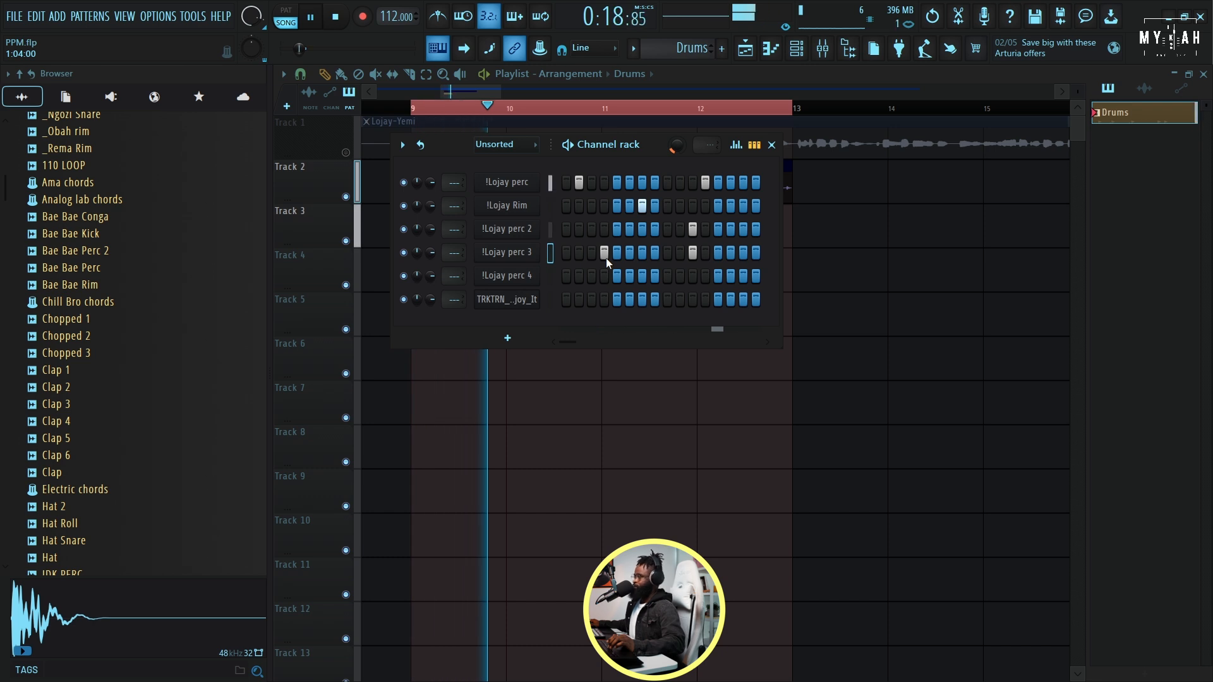
key(space)
- Place the TRKTRN kick on steps 1, 5, 9 and 13 while the pattern plays
right_click(532, 298)
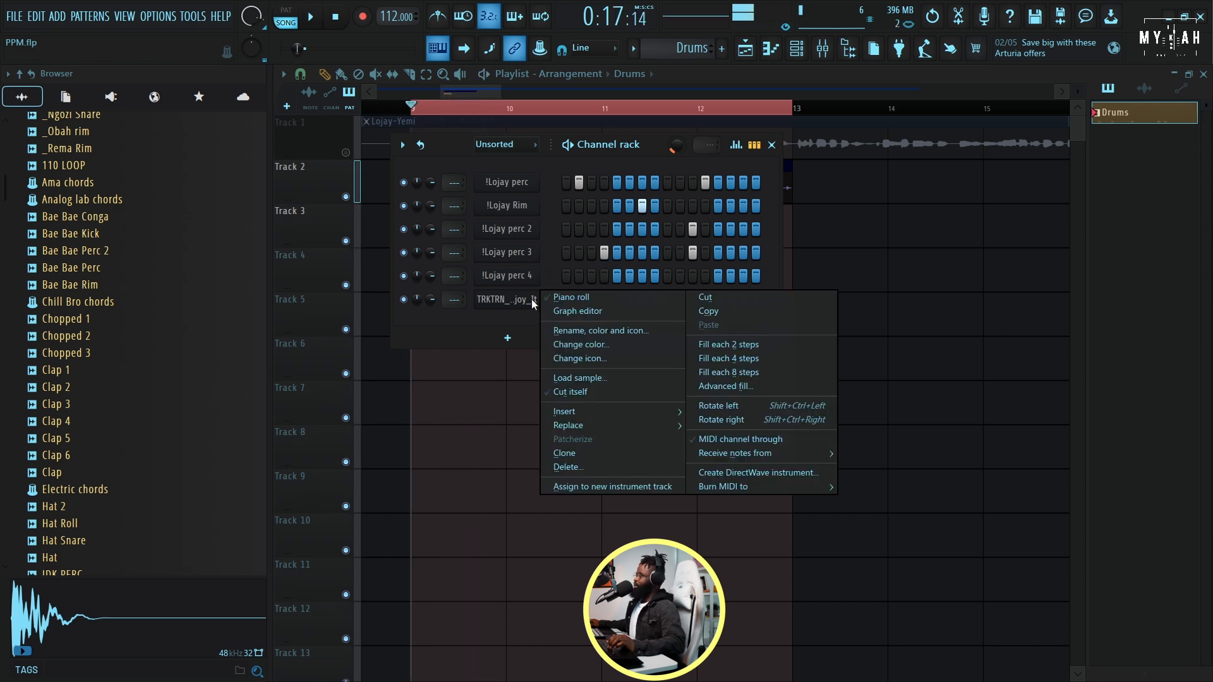
click(524, 304)
click(566, 300)
key(space)
click(617, 299)
click(667, 299)
click(718, 299)
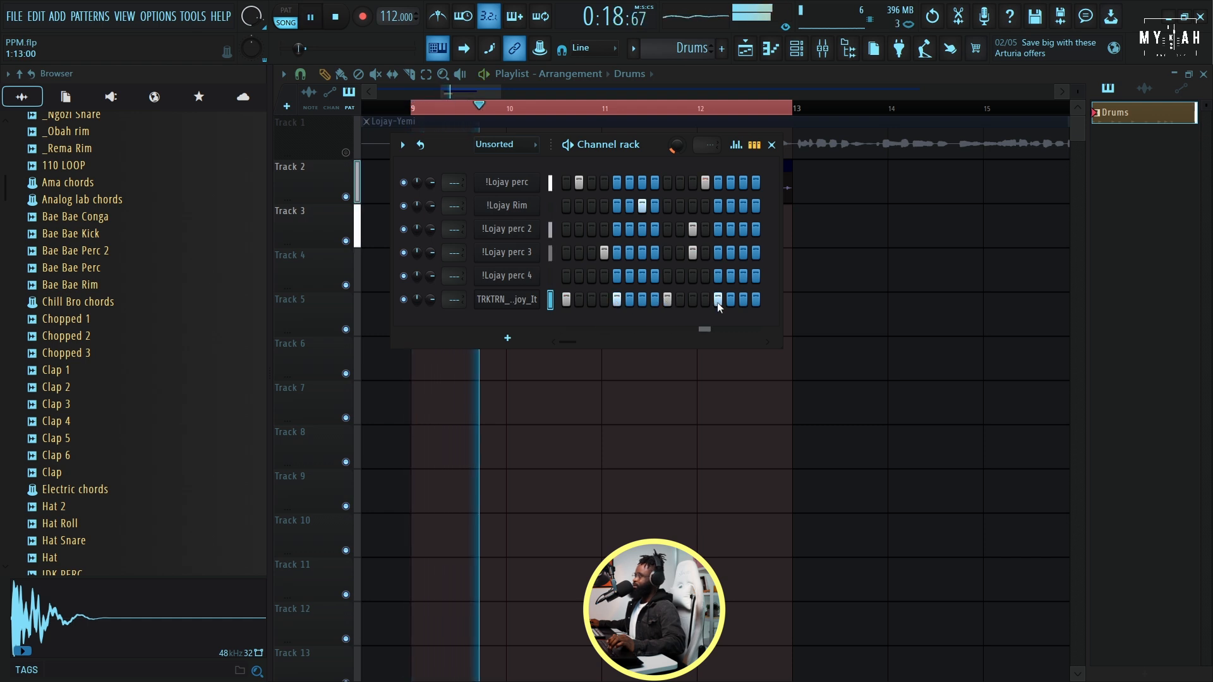
- Place !Lojay perc 4 on step 1 and repeat the Drums pattern on Track 3 up to bar 13
key(space)
click(567, 277)
key(space)
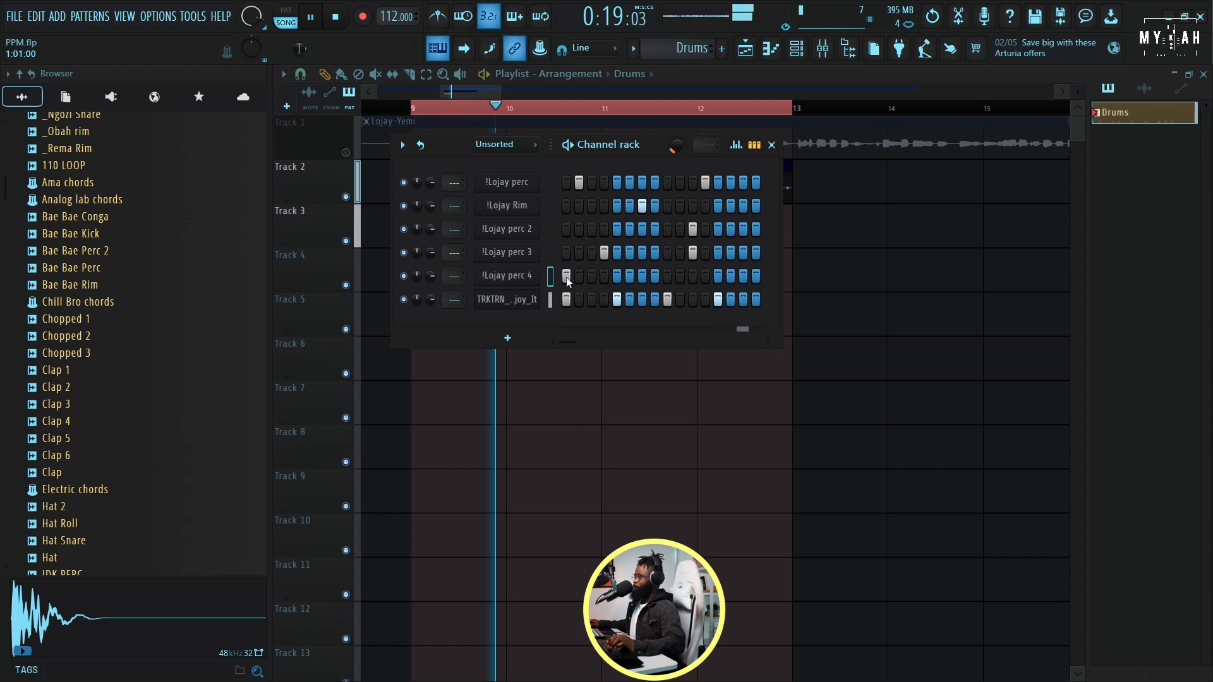
key(space)
key(F6)
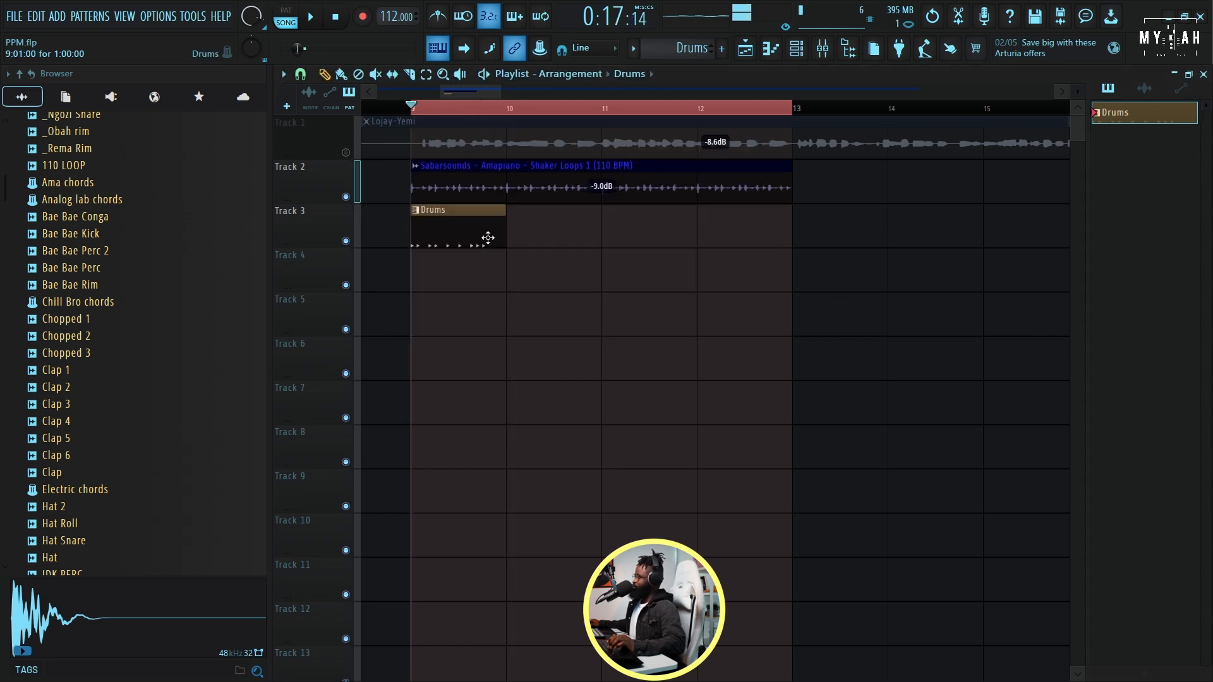
key(F6)
- Load P2J_hihat_open_jingly as a new channel in the rack and place it on step 15
scroll(124, 402, down, 15)
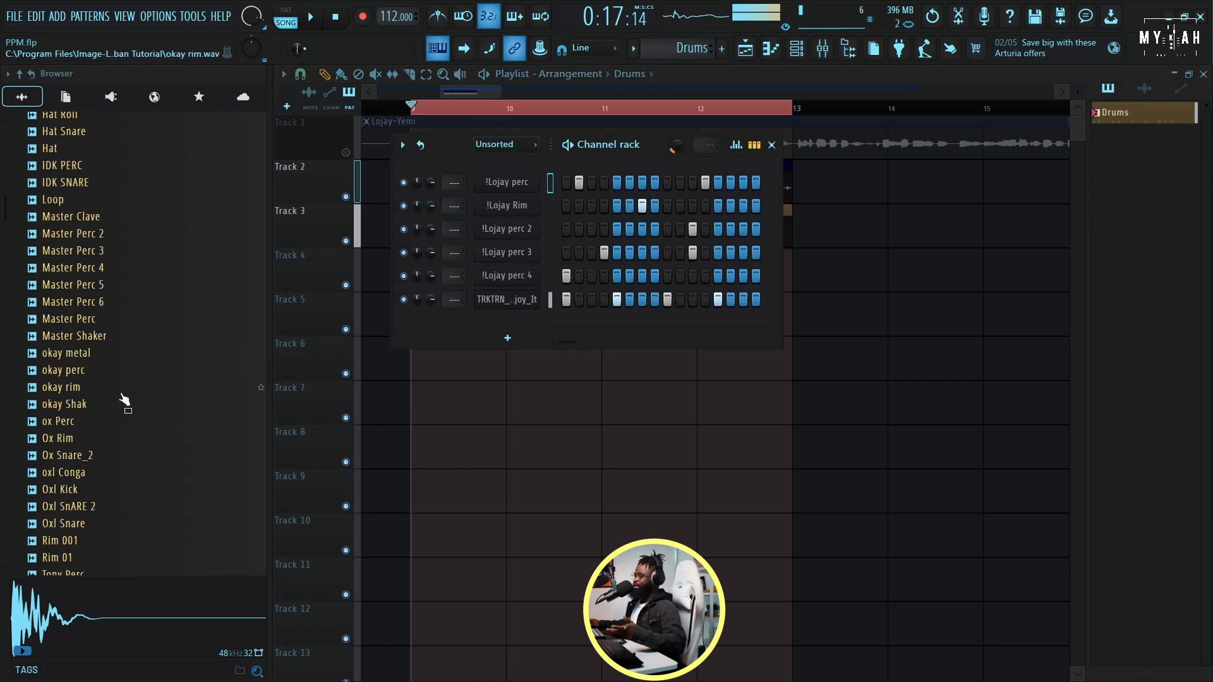
scroll(124, 398, up, 15)
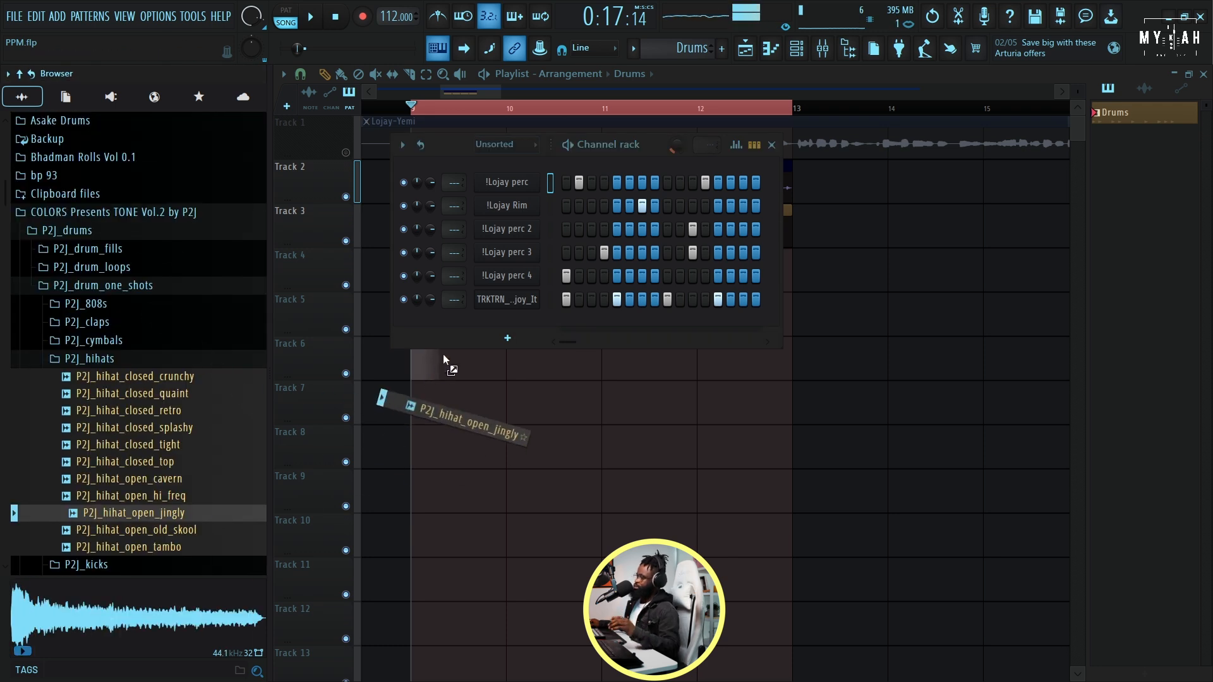
drag(437, 362, 499, 317)
key(space)
click(460, 143)
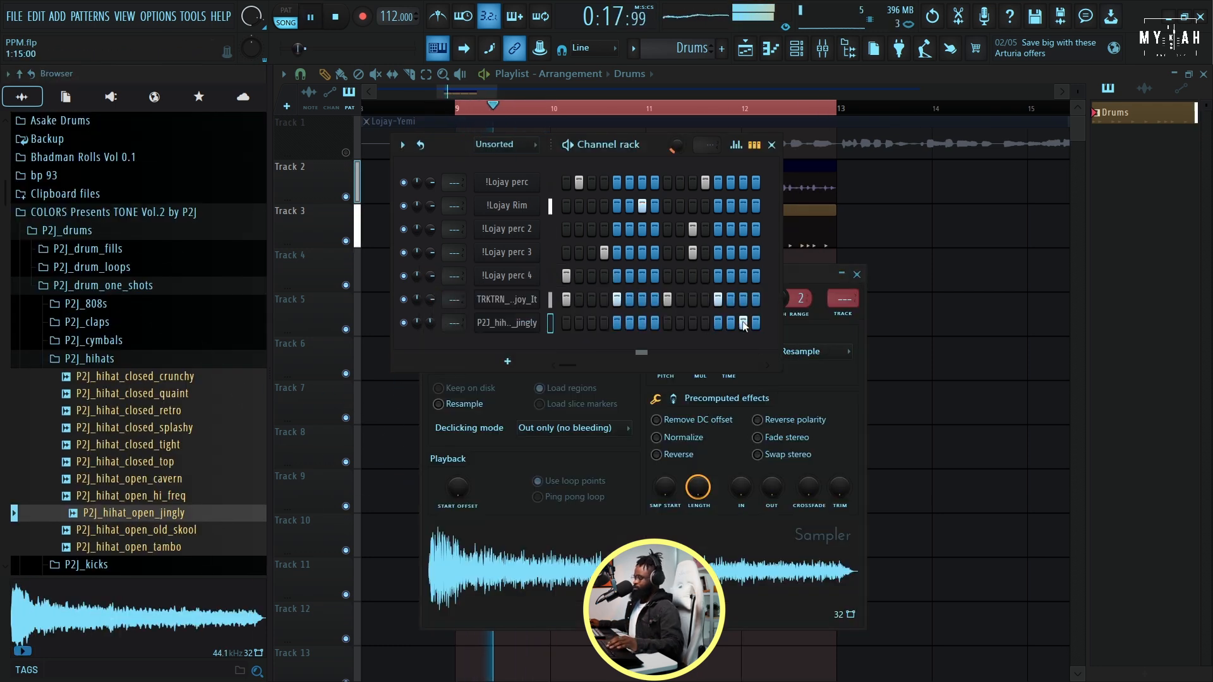
- Set the quick fade out of the P2J_hihat_open_jingly sample to about 26%
click(521, 324)
key(space)
key(space)
click(492, 327)
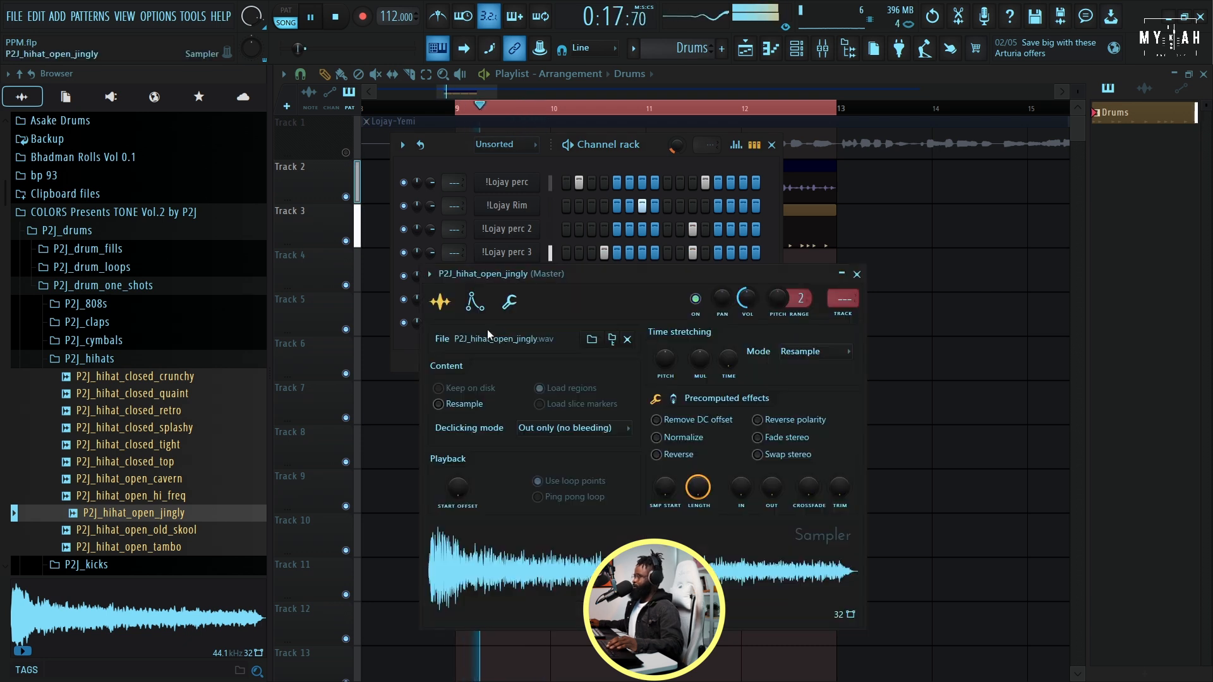
drag(772, 487, 771, 471)
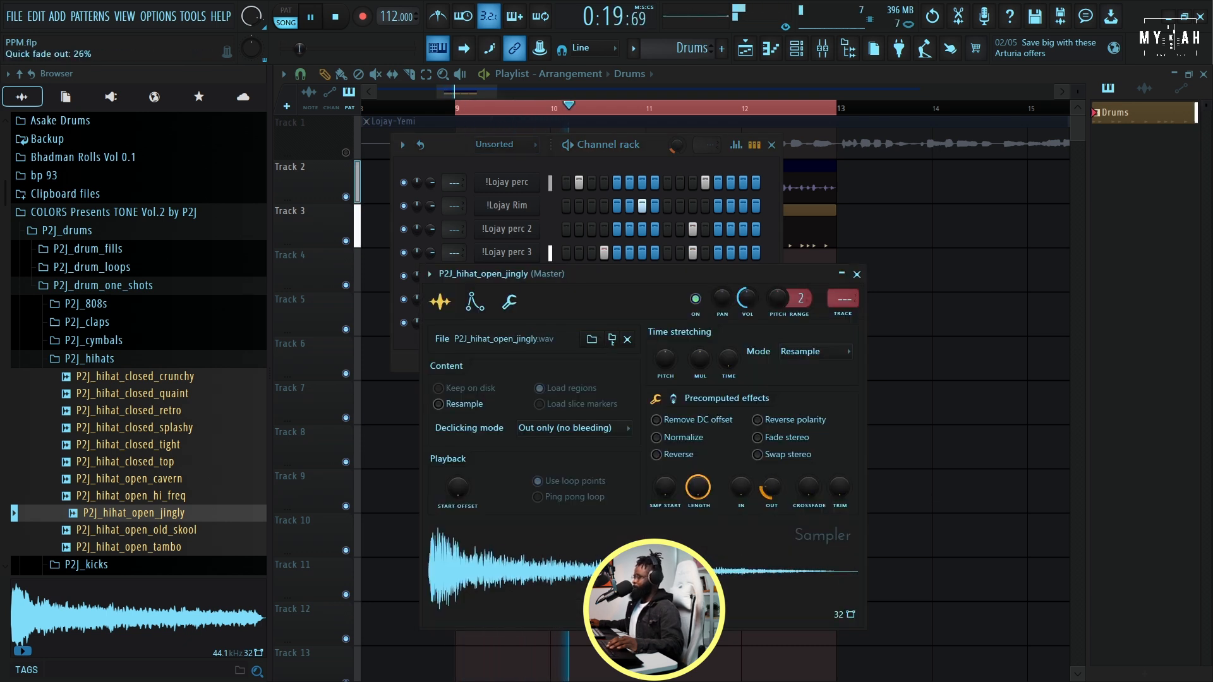
- Close the sampler settings and split the Drums pattern into a separate pattern for each channel
right_click(941, 363)
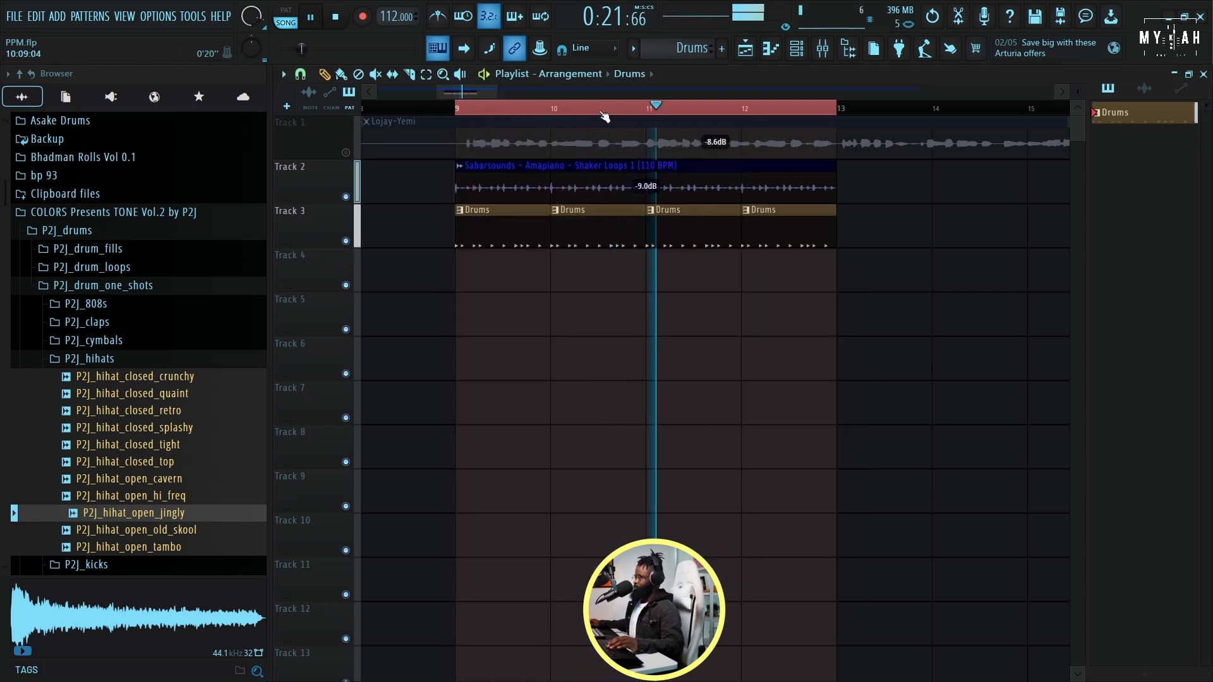
scroll(602, 115, up, 1)
key(space)
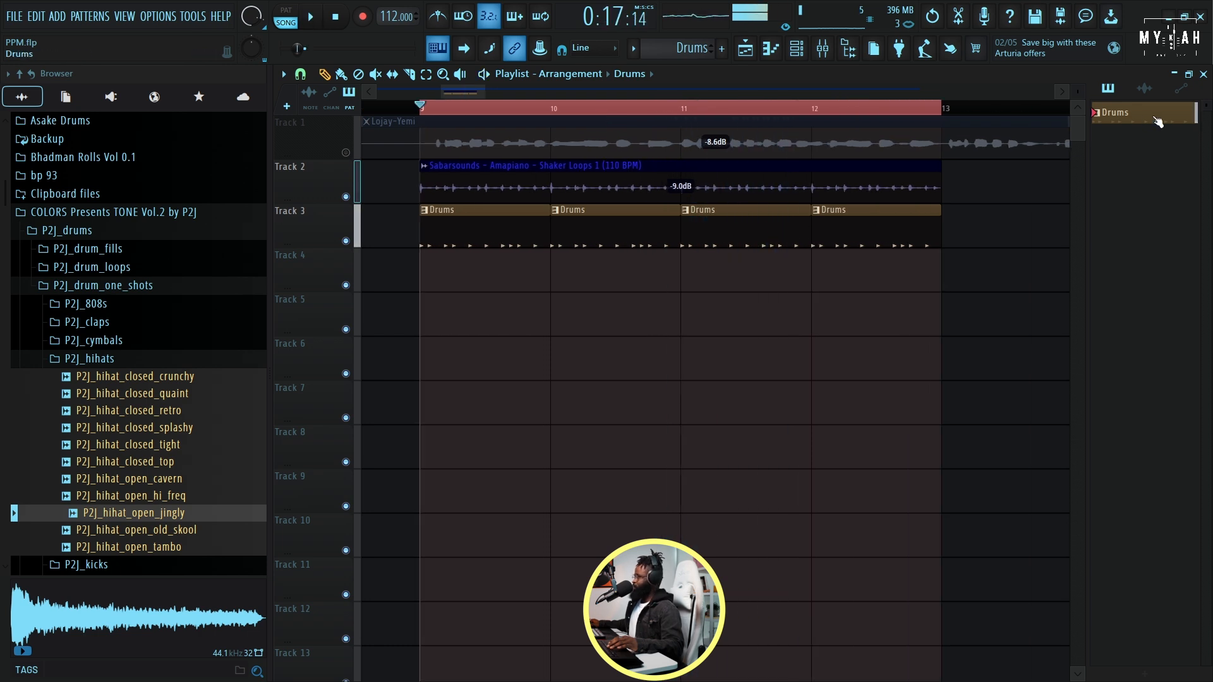
right_click(1134, 114)
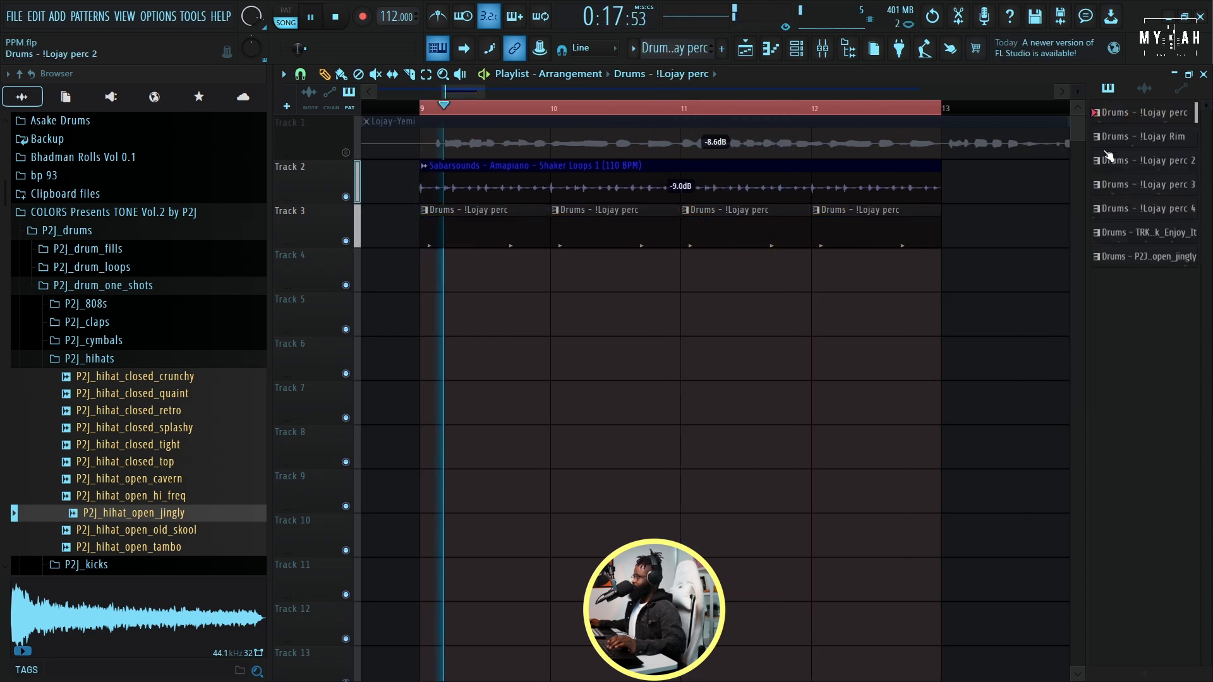
- Place the !Lojay Rim pattern on Track 4 in bars 9 to 12 and the remaining split drum patterns on Tracks 5 to 9
click(1109, 139)
click(485, 272)
click(617, 278)
click(731, 275)
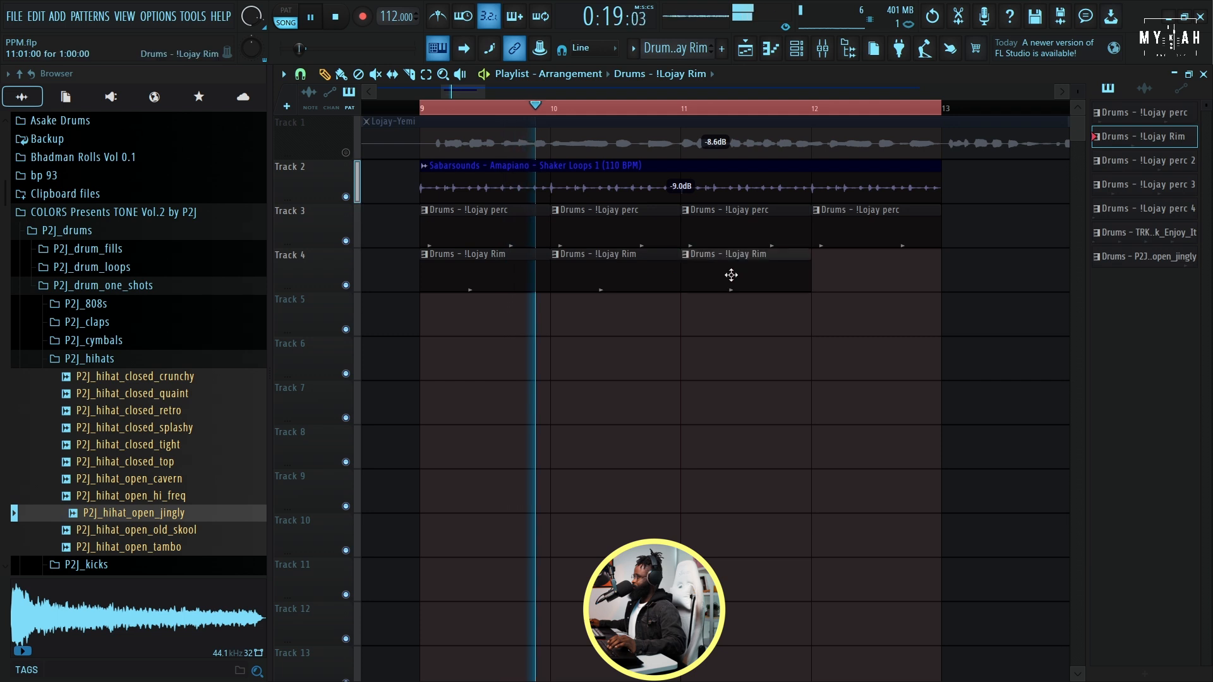
click(885, 271)
click(1145, 161)
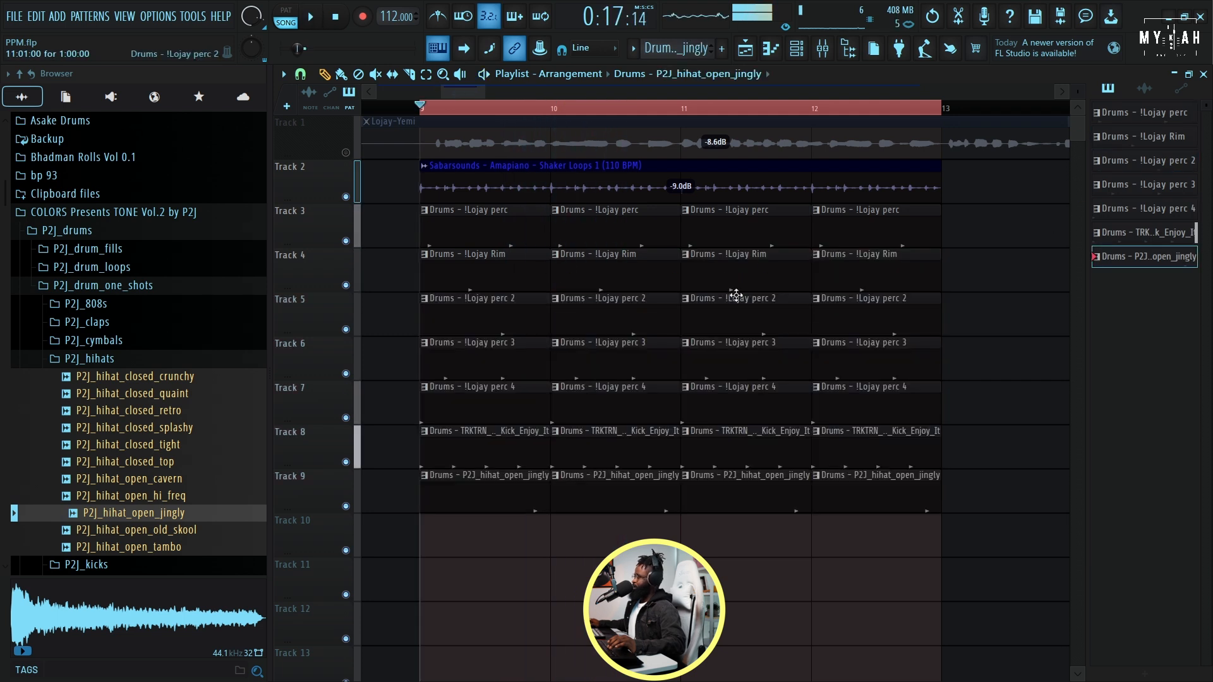
- Bring the !Loop sample from the _Taliban Tutorial folder onto Track 10 at bar 9 and route it to mixer insert 3
key(space)
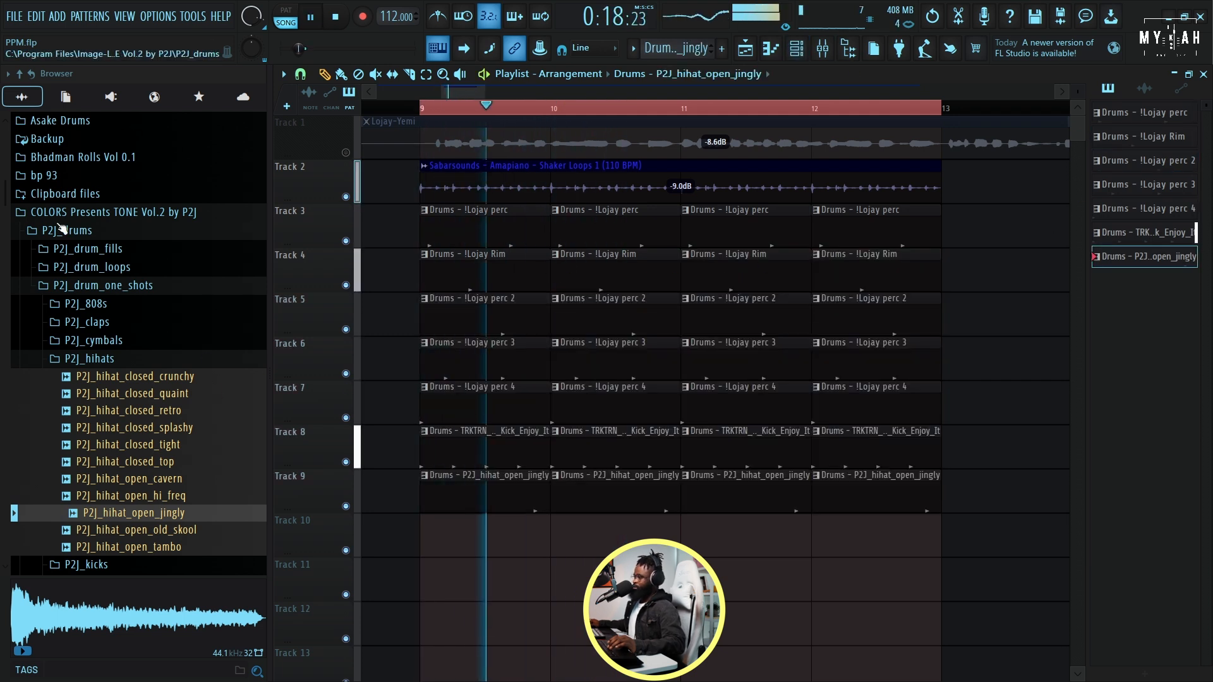
key(space)
click(19, 73)
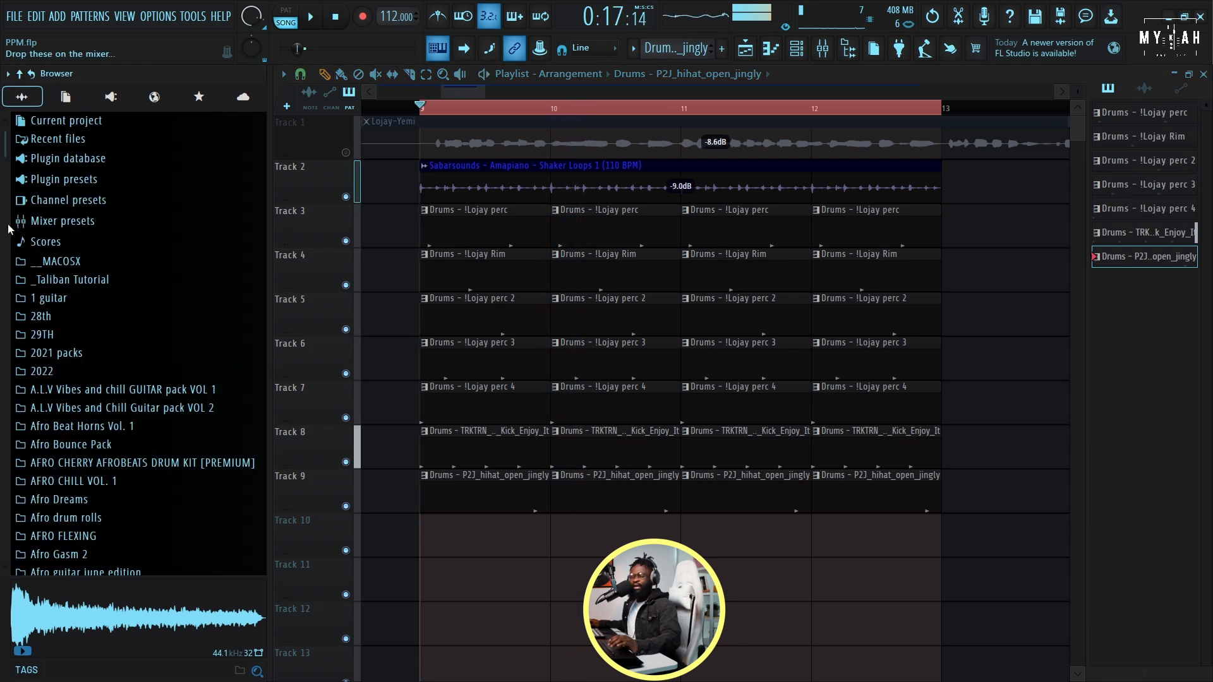
key(space)
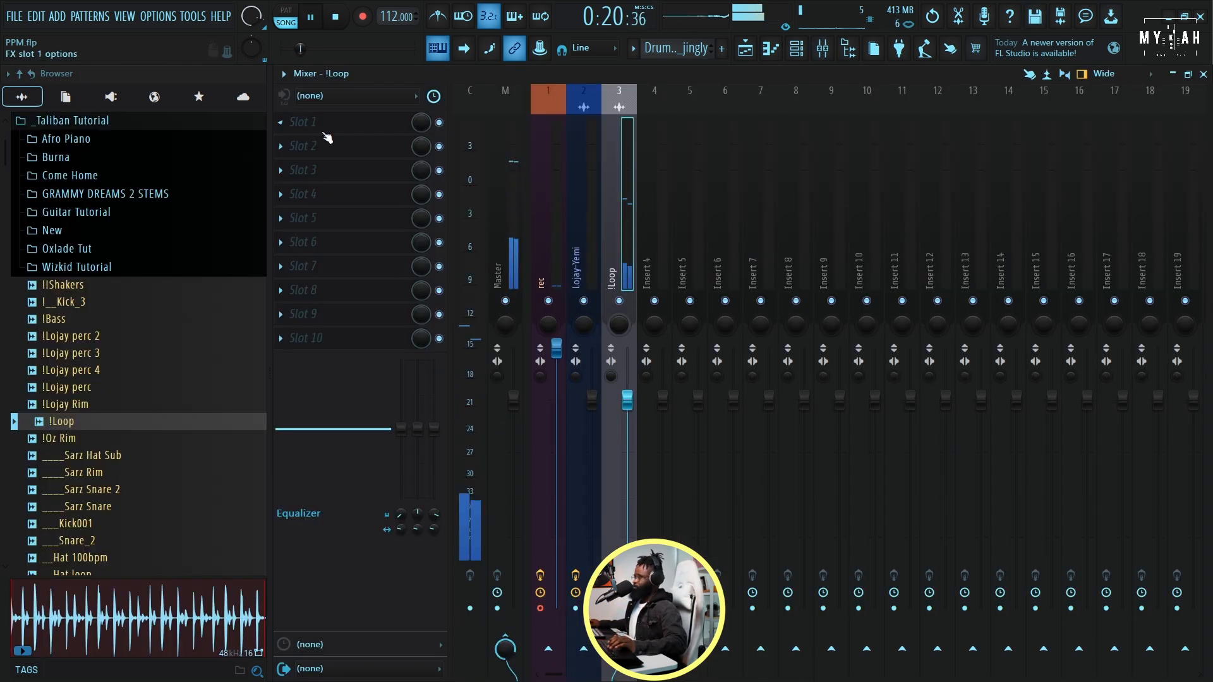
- Add Fruity parametric EQ 2 to the !Loop mixer insert and cut its lows with band 1 at Steep 8 order
click(327, 138)
click(820, 395)
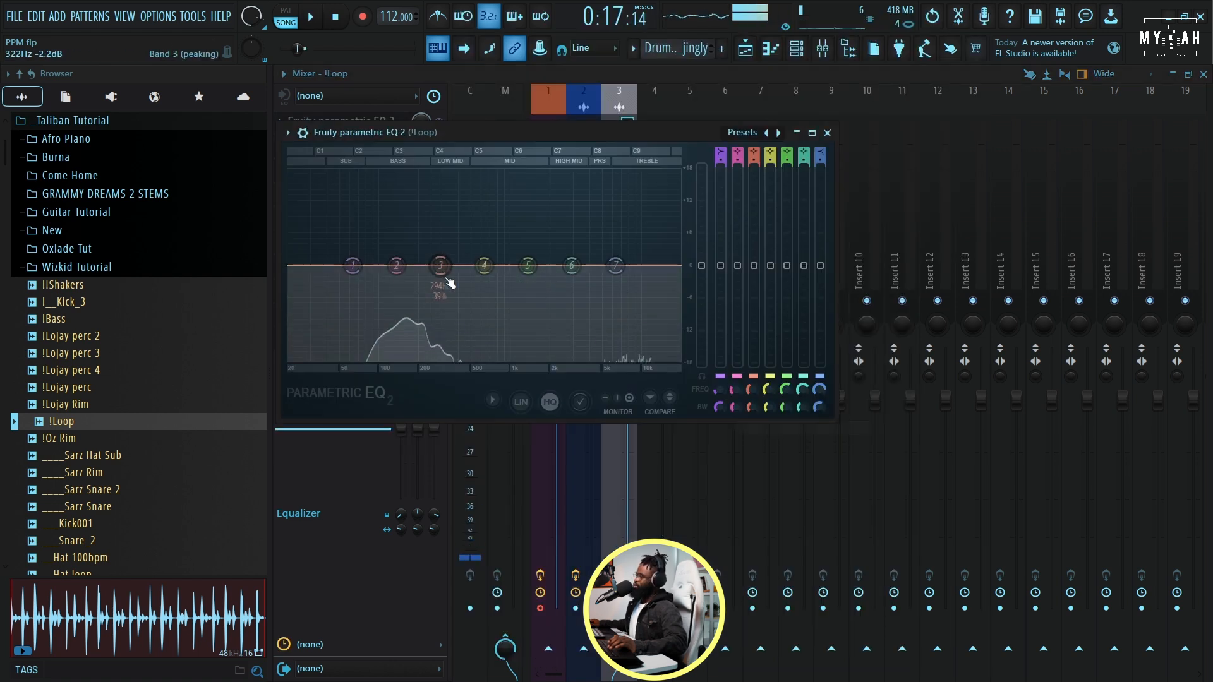
drag(353, 265, 407, 360)
key(space)
right_click(408, 360)
mouse_move(433, 415)
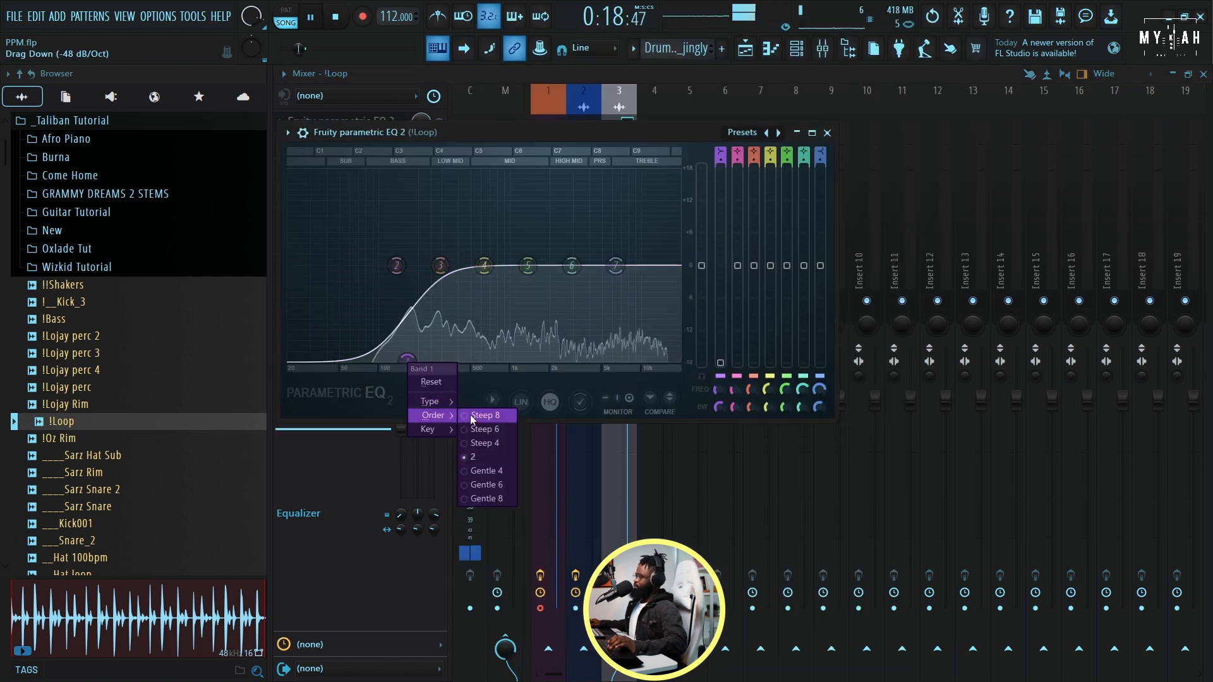
click(480, 415)
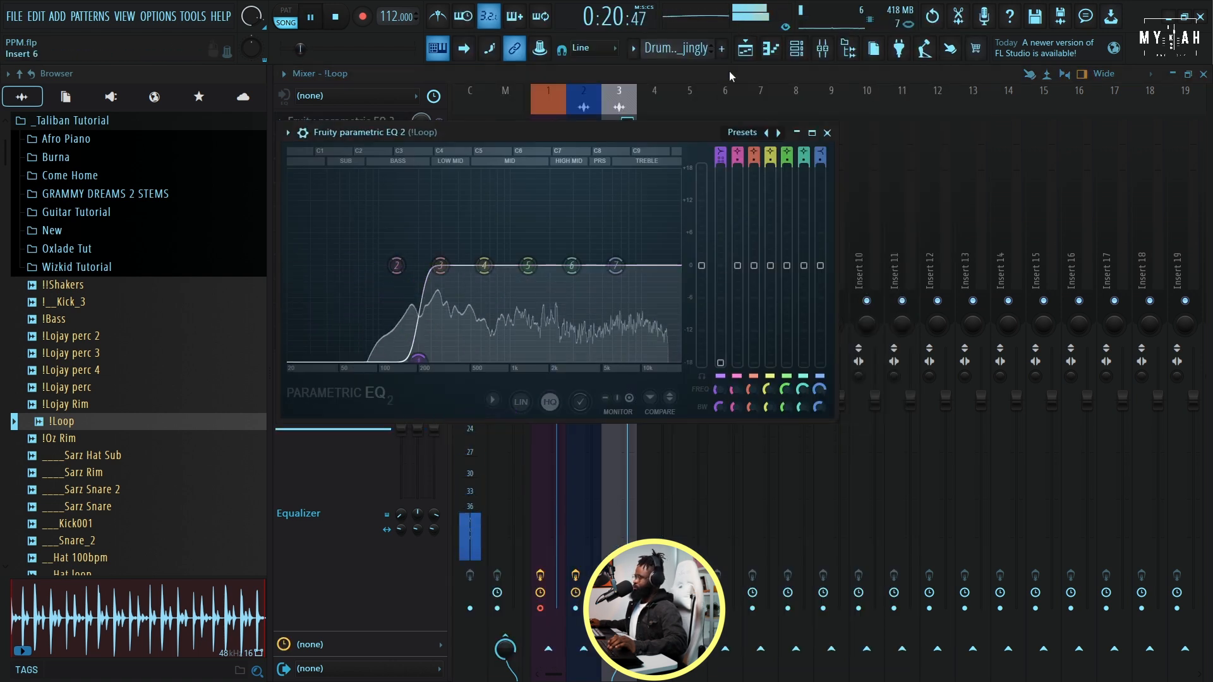
- Open the !Lojay perc notes in the piano roll and listen to them during playback
key(F5)
key(space)
double_click(455, 194)
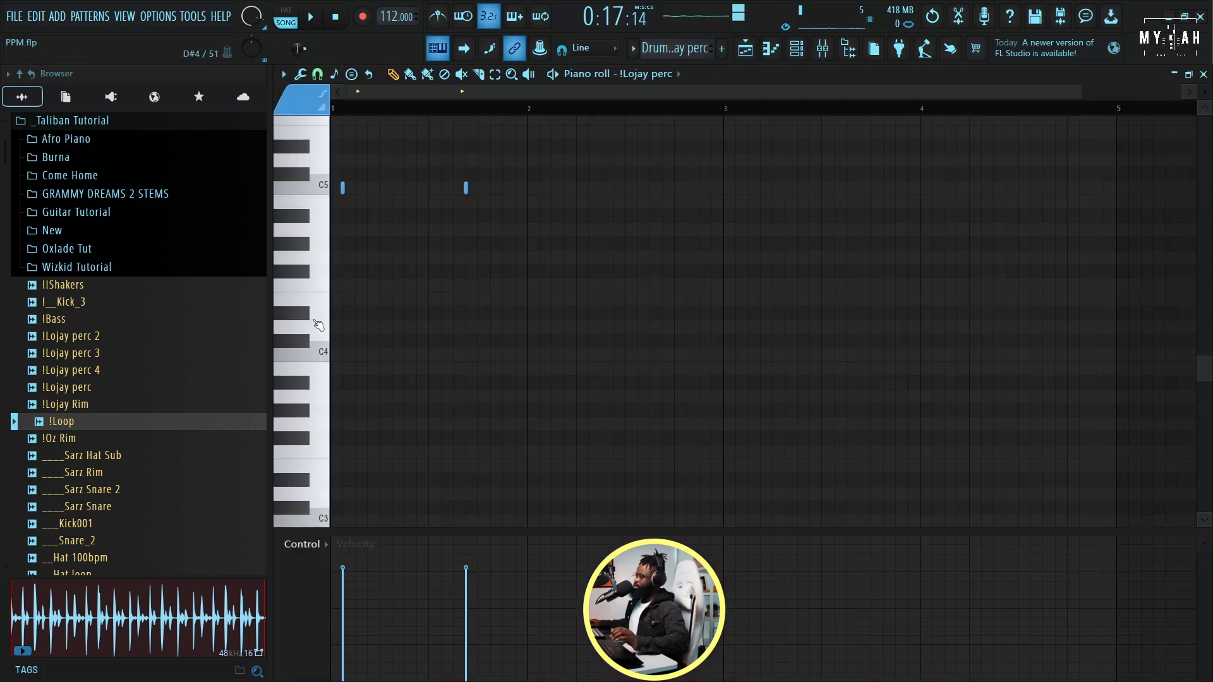
key(space)
key(F6)
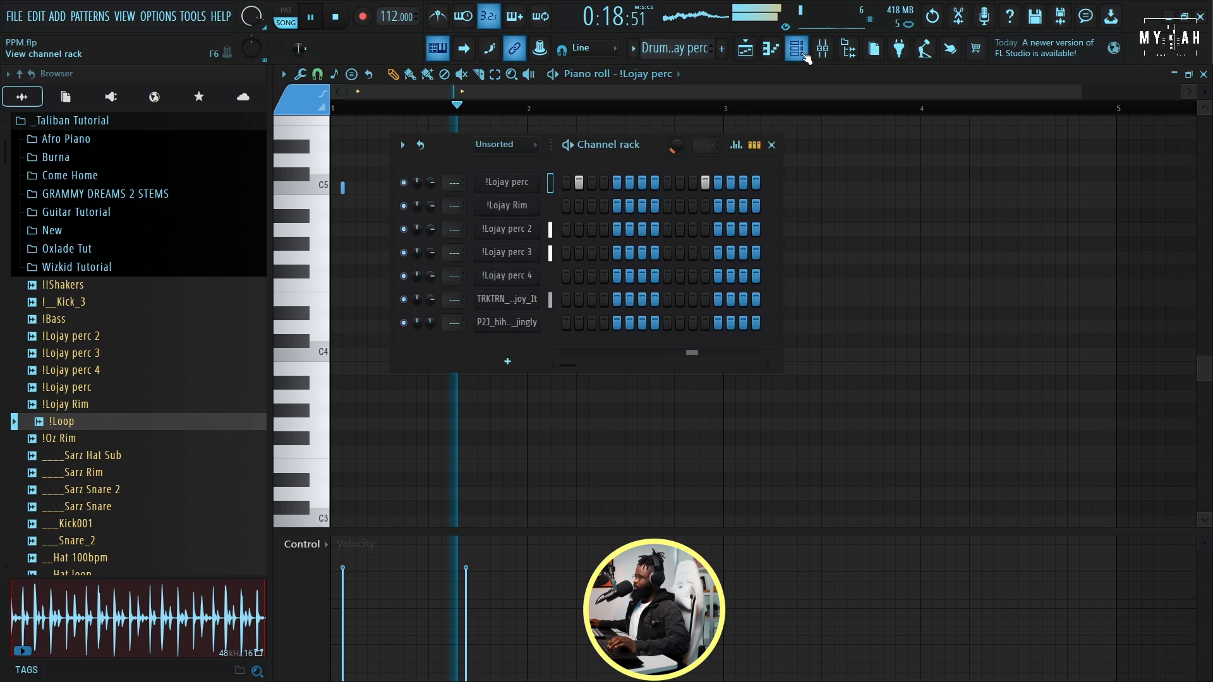
- Open the !Lojay Rim notes in the piano roll and raise the note velocity to the maximum
scroll(650, 54, down, 1)
key(space)
right_click(480, 201)
click(588, 209)
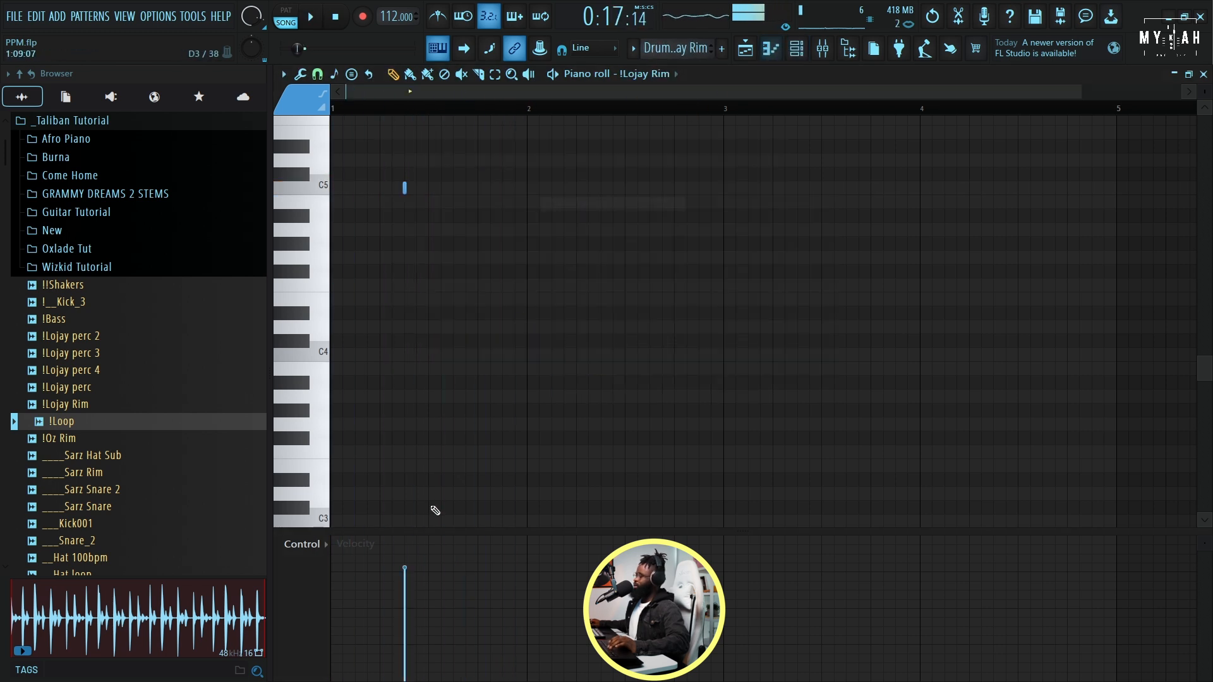
key(space)
key(F6)
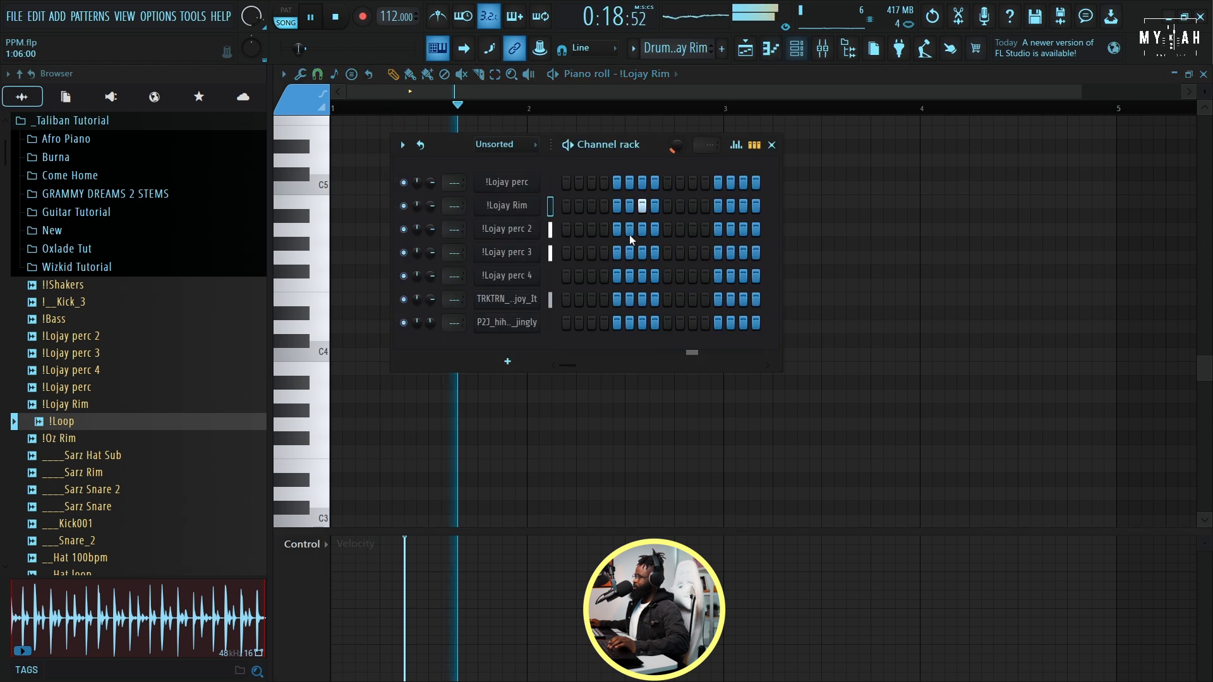
- Open the !Lojay perc 2 notes in the piano roll and raise the note velocity to about 95%
key(space)
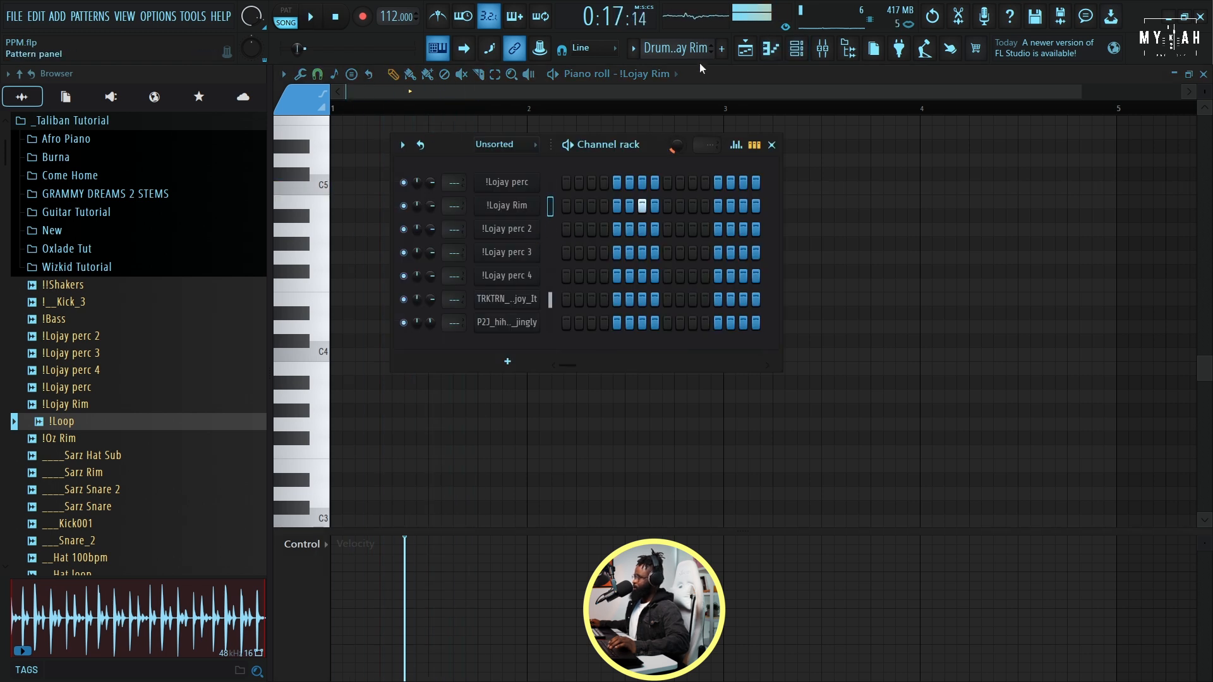
right_click(534, 229)
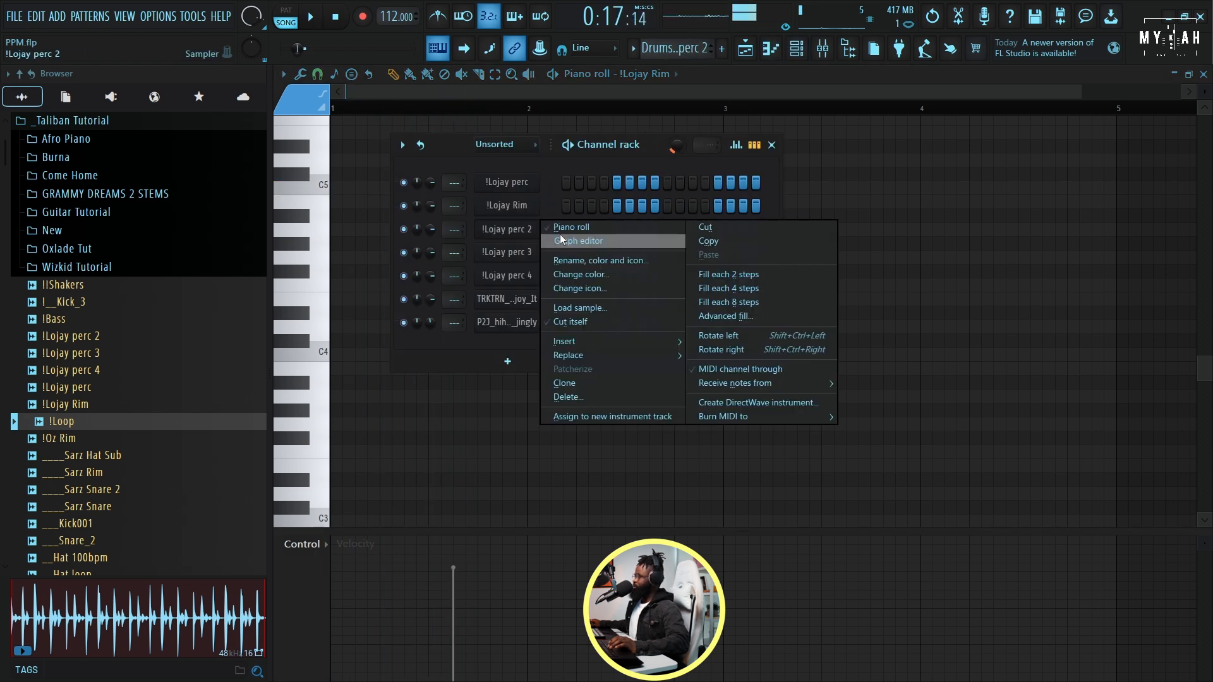
click(563, 237)
key(space)
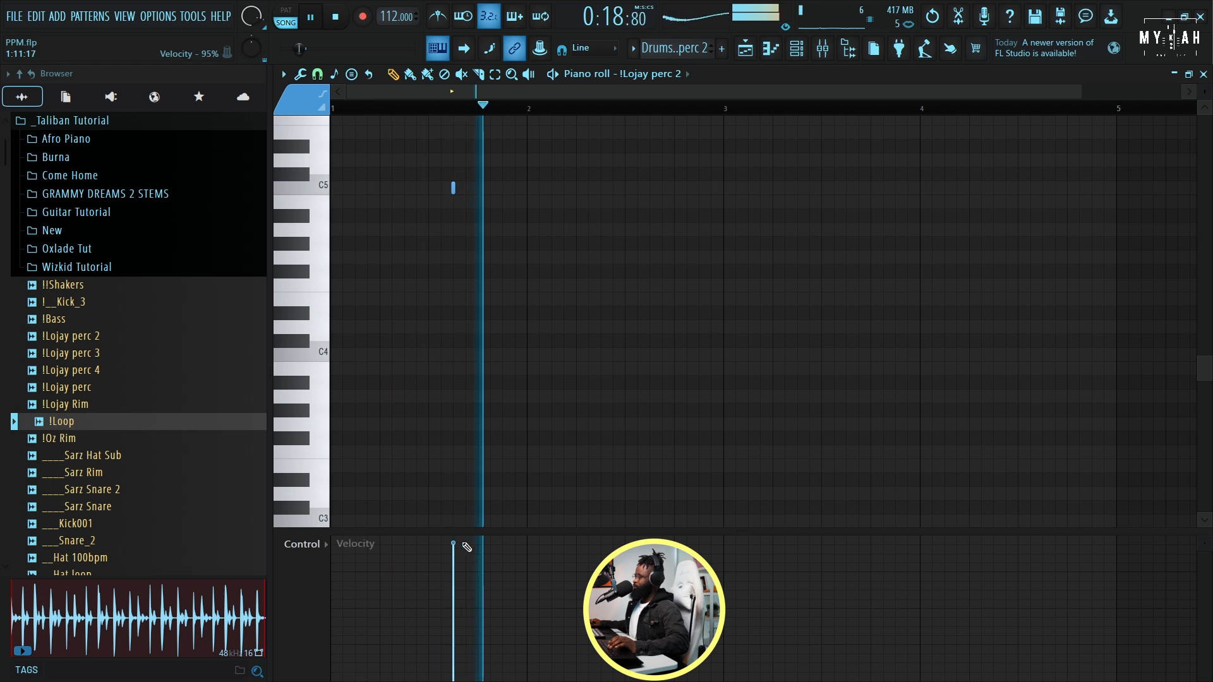
key(F6)
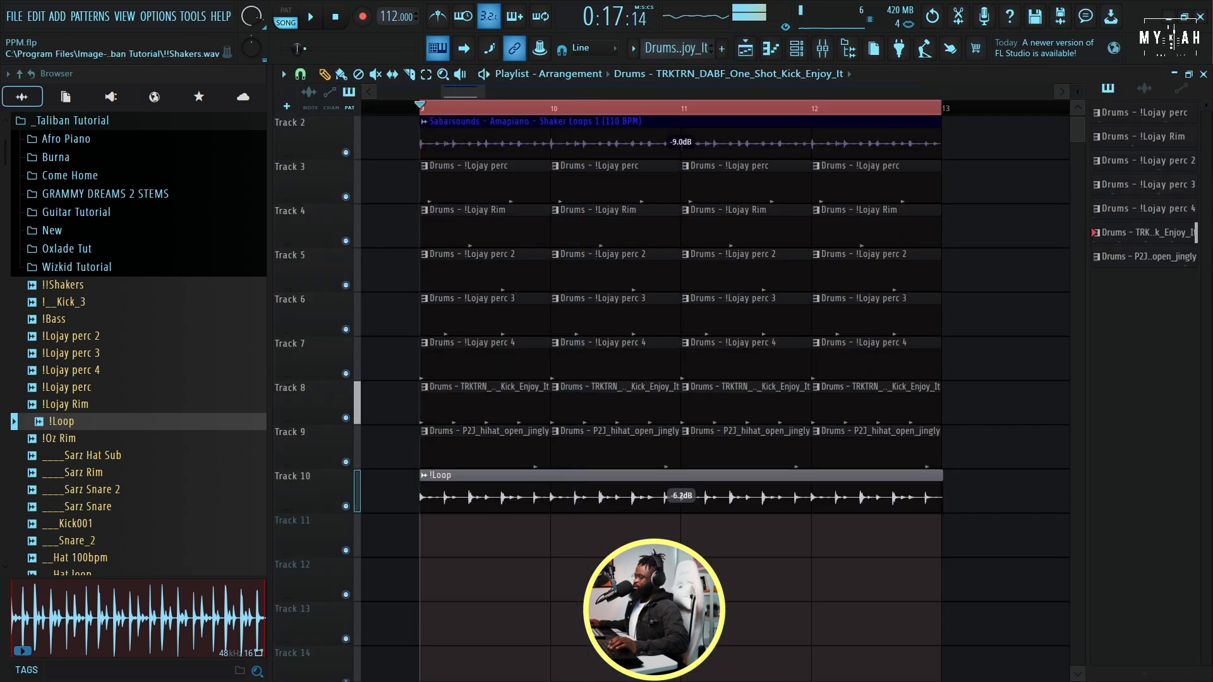
- Switch to the Splice library, search for "shakers" and place DSP_SS_112_shakers_steady_sete on Track 11 at bar 9
key(alt+Tab)
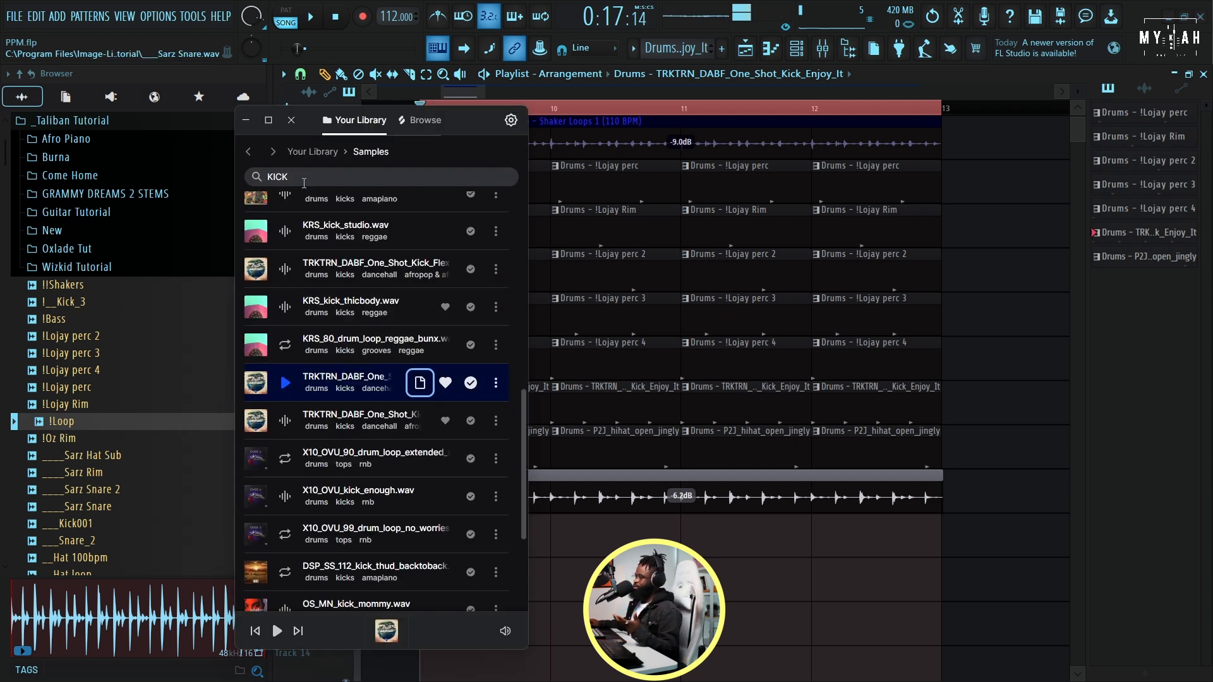
text(shakers)
click(337, 438)
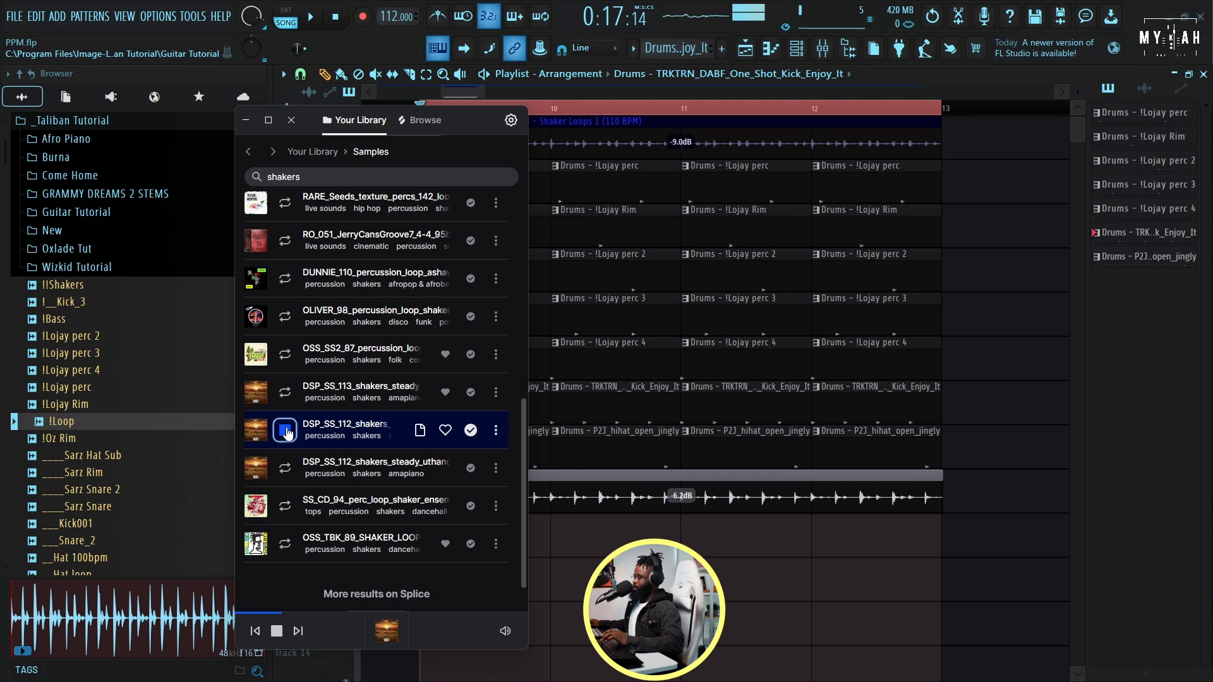
drag(595, 564, 698, 537)
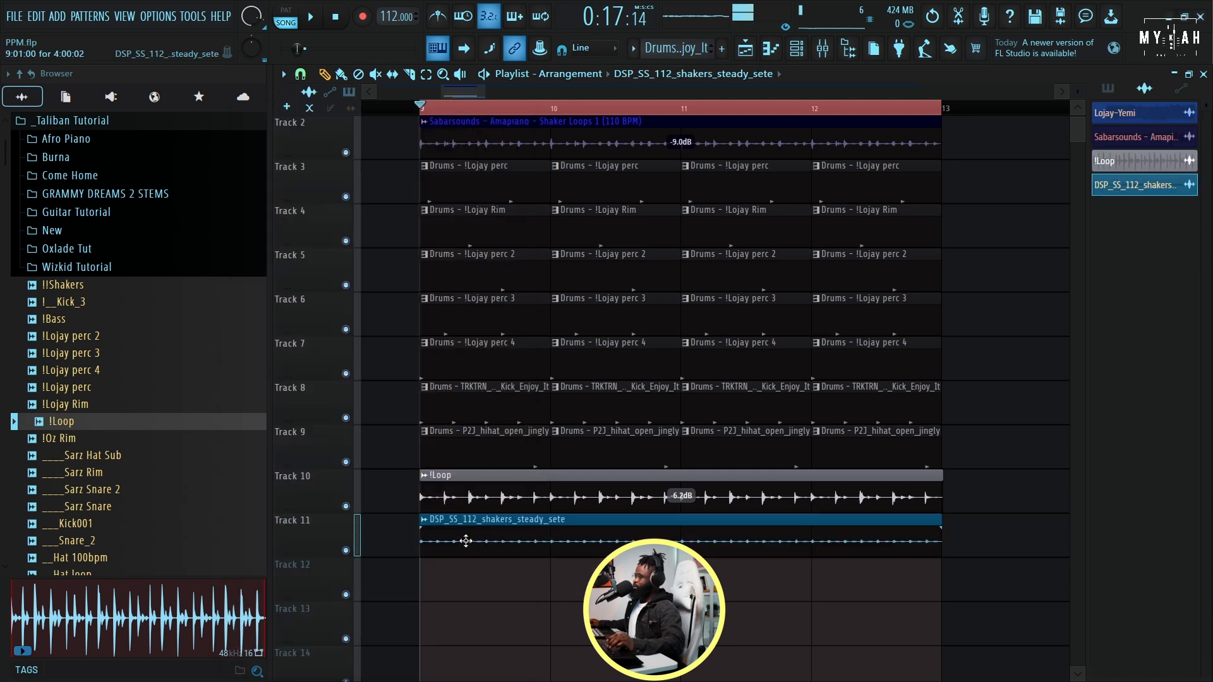
- Play the arrangement with the new shaker loop and unmute the Lojay-Yemi vocal on Track 1
key(space)
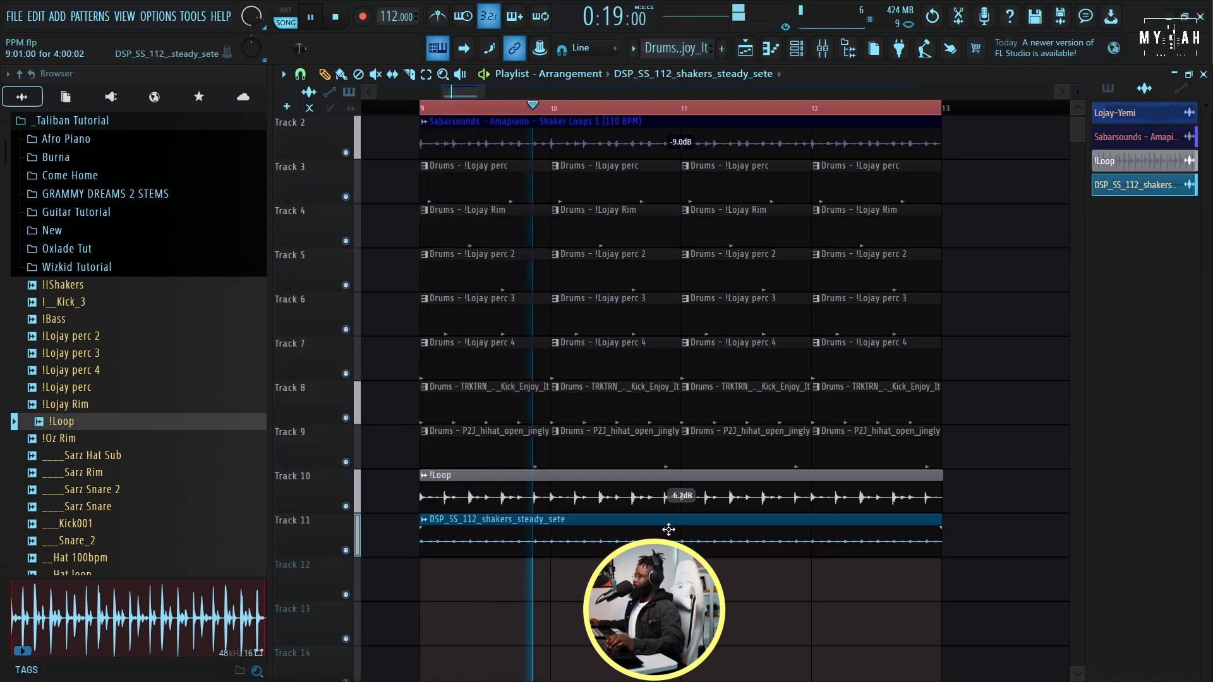
scroll(659, 465, up, 1)
click(345, 153)
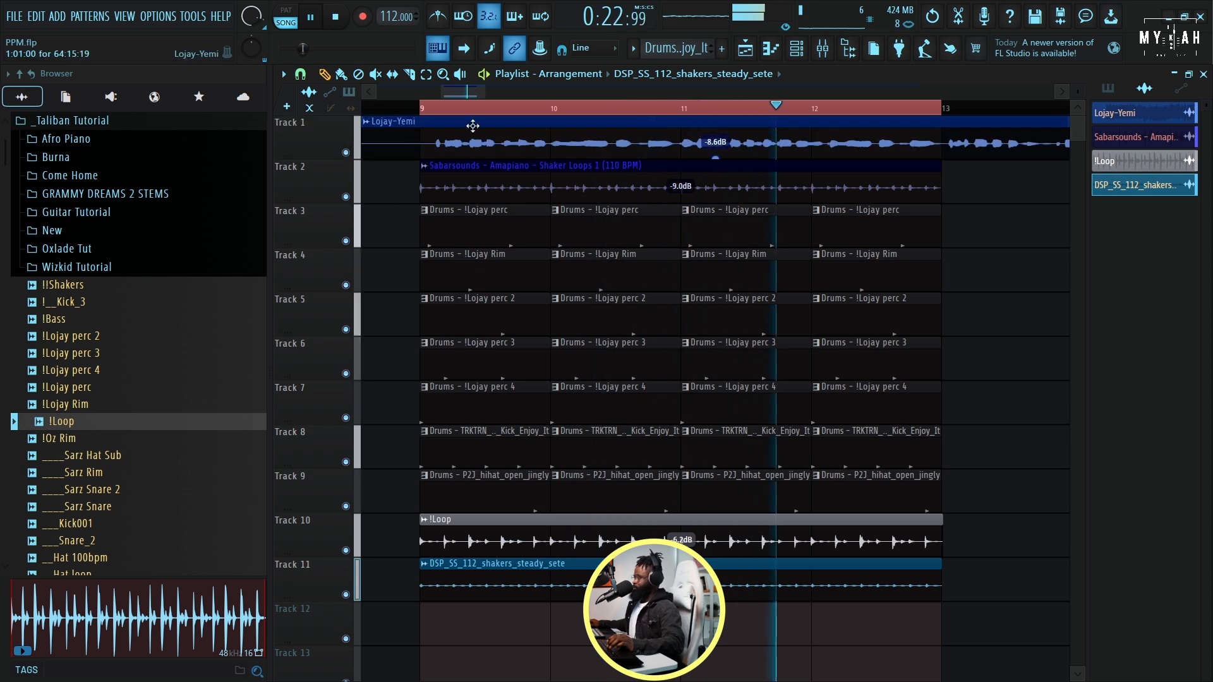
- Select the four-bar drum block on Tracks 2 to 11 and copy it to bars 1 and 5
scroll(489, 114, down, 2)
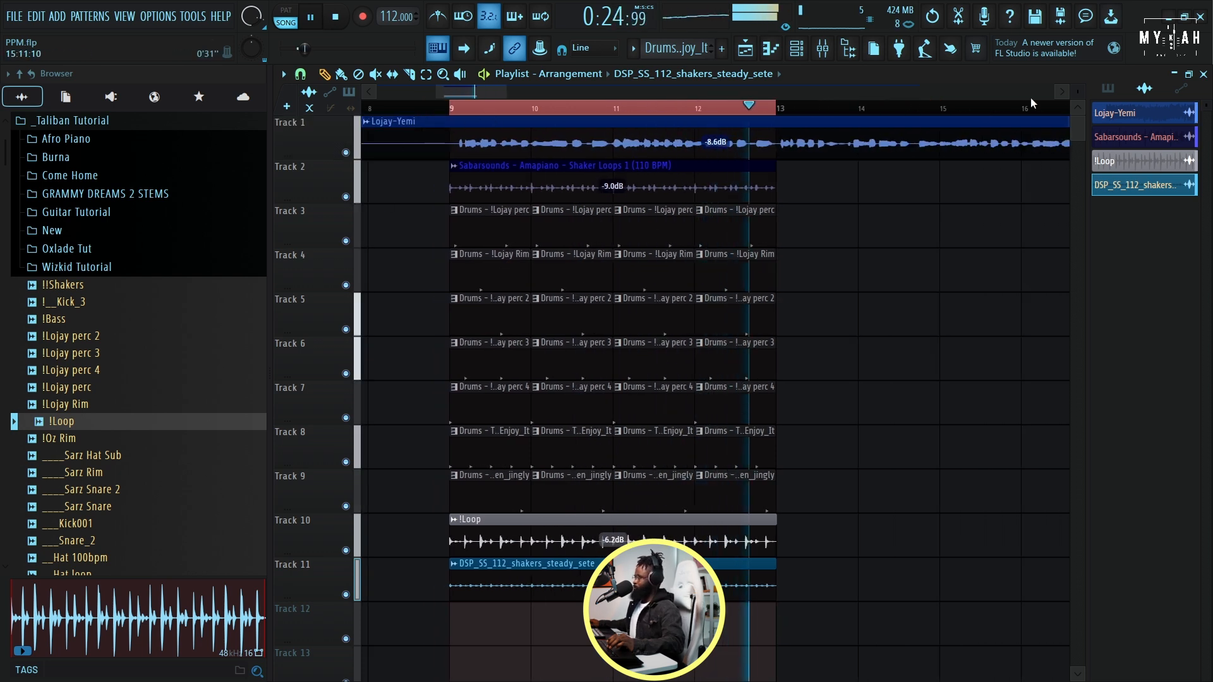
drag(1078, 92, 1078, 104)
scroll(452, 109, down, 3)
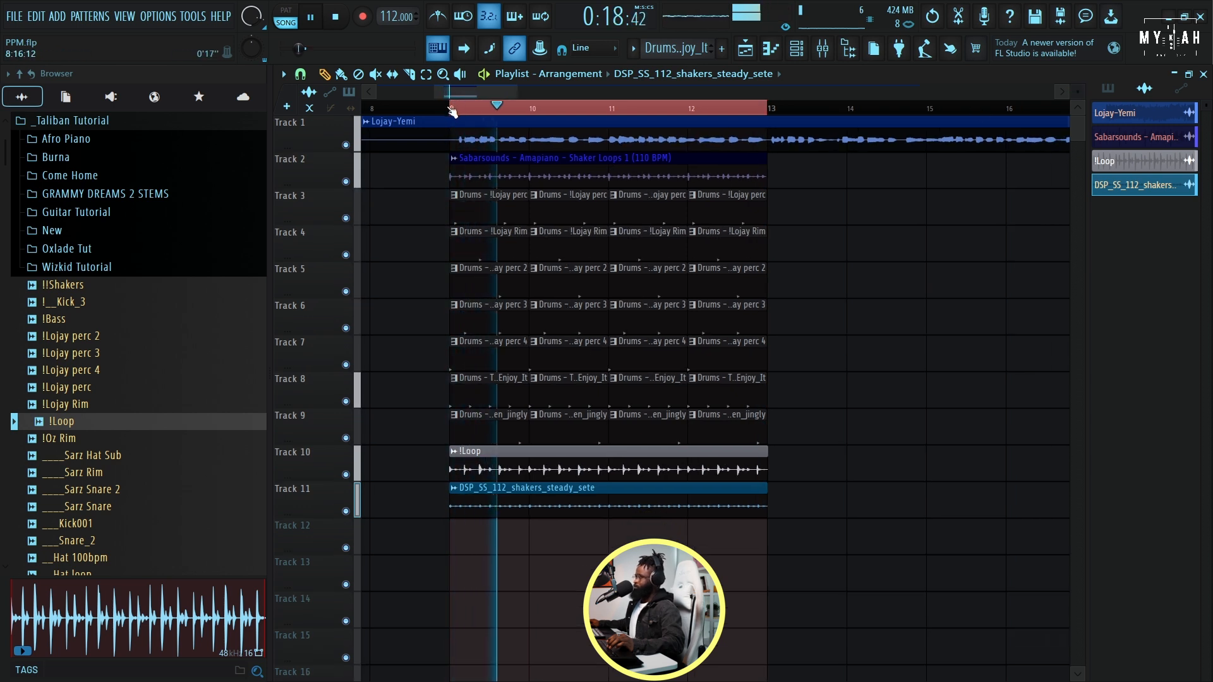
key(space)
click(426, 74)
drag(440, 154, 586, 552)
drag(444, 92, 401, 93)
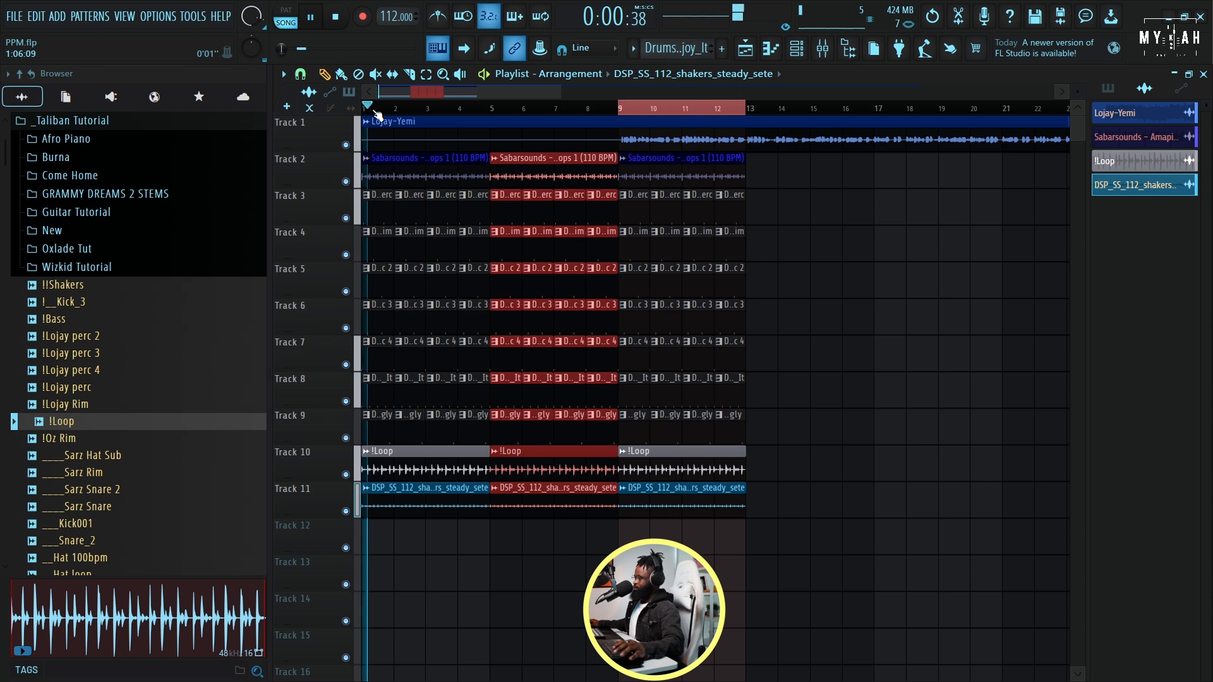
- Repeat the four-bar drum block from bar 13 up to bar 25 and clear the loop range in the timeline
drag(541, 166, 461, 167)
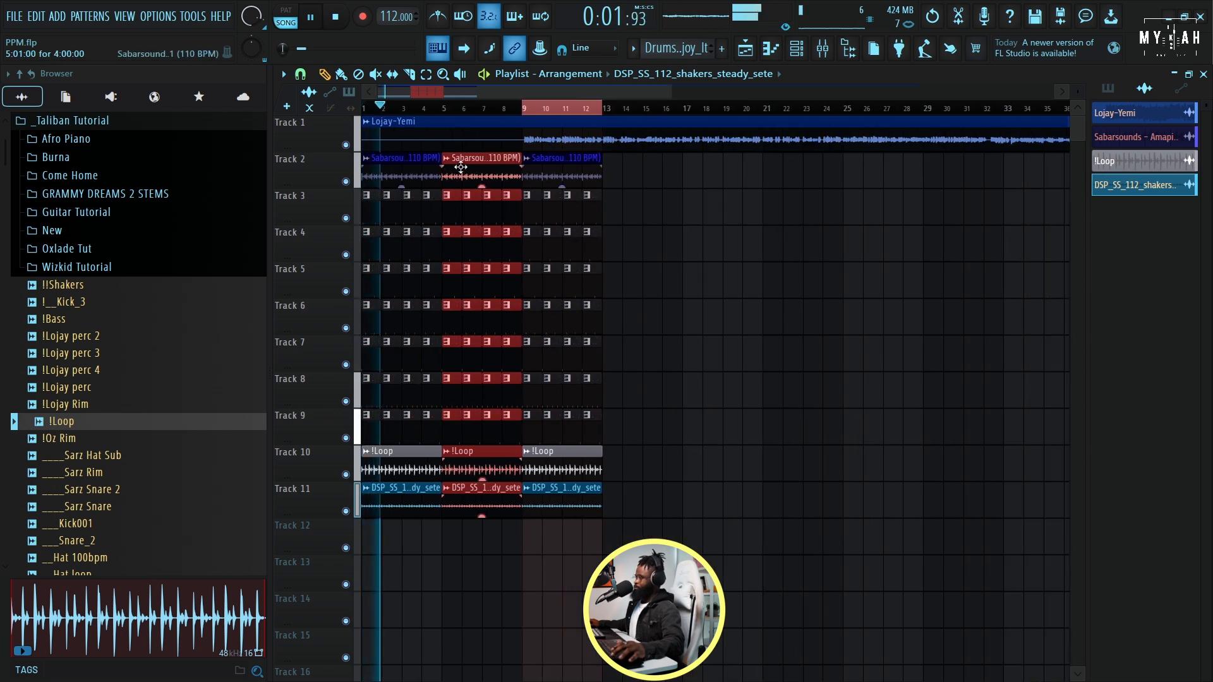
key(ctrl+b)
click(587, 109)
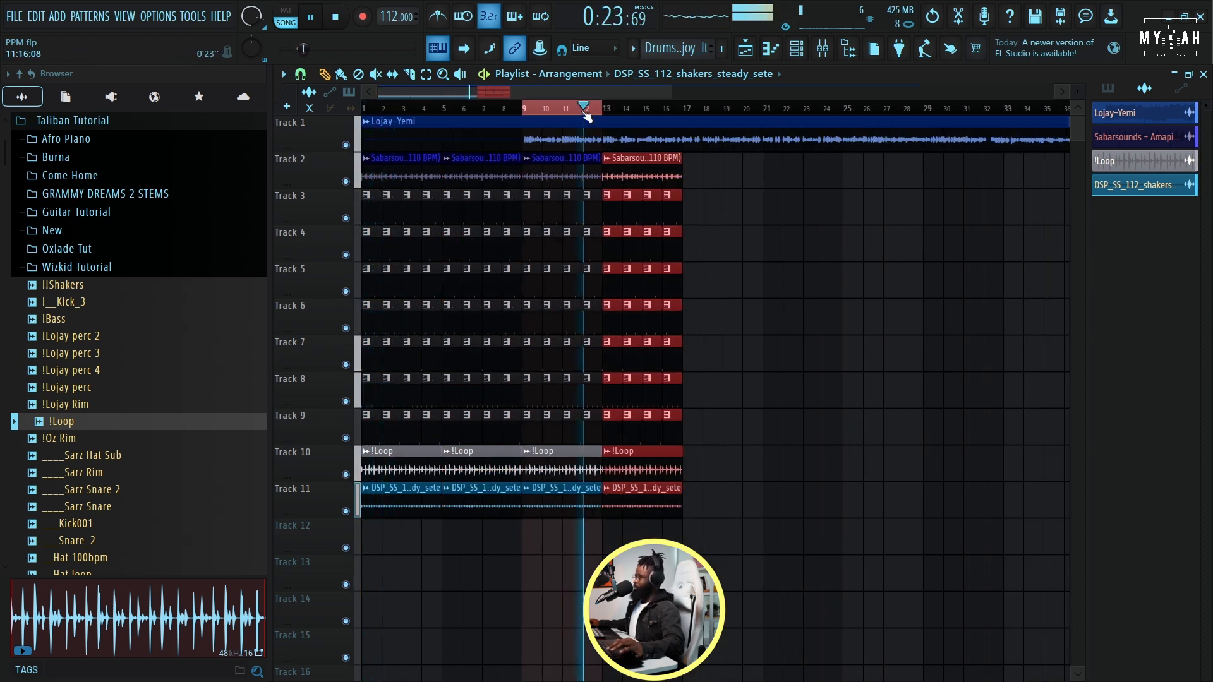
key(ctrl+d)
scroll(586, 116, down, 2)
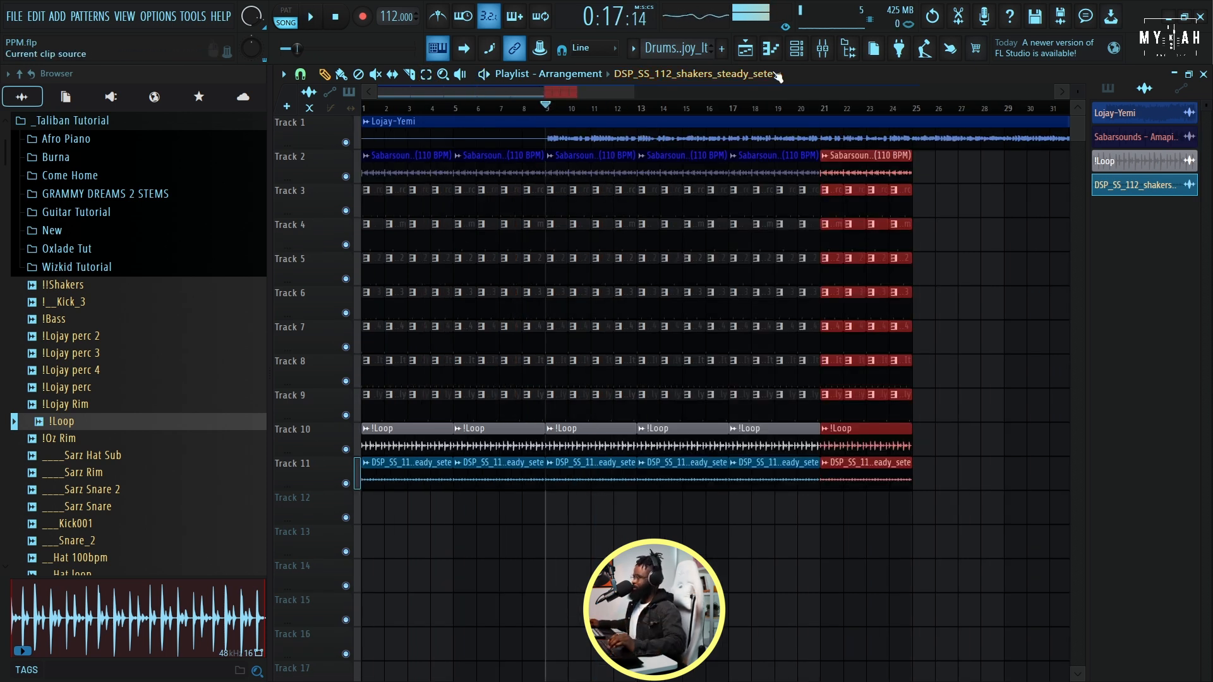
- Add a Harmless synth channel to the channel rack and load its Liquid State 2 GOL bass preset
click(795, 51)
click(505, 195)
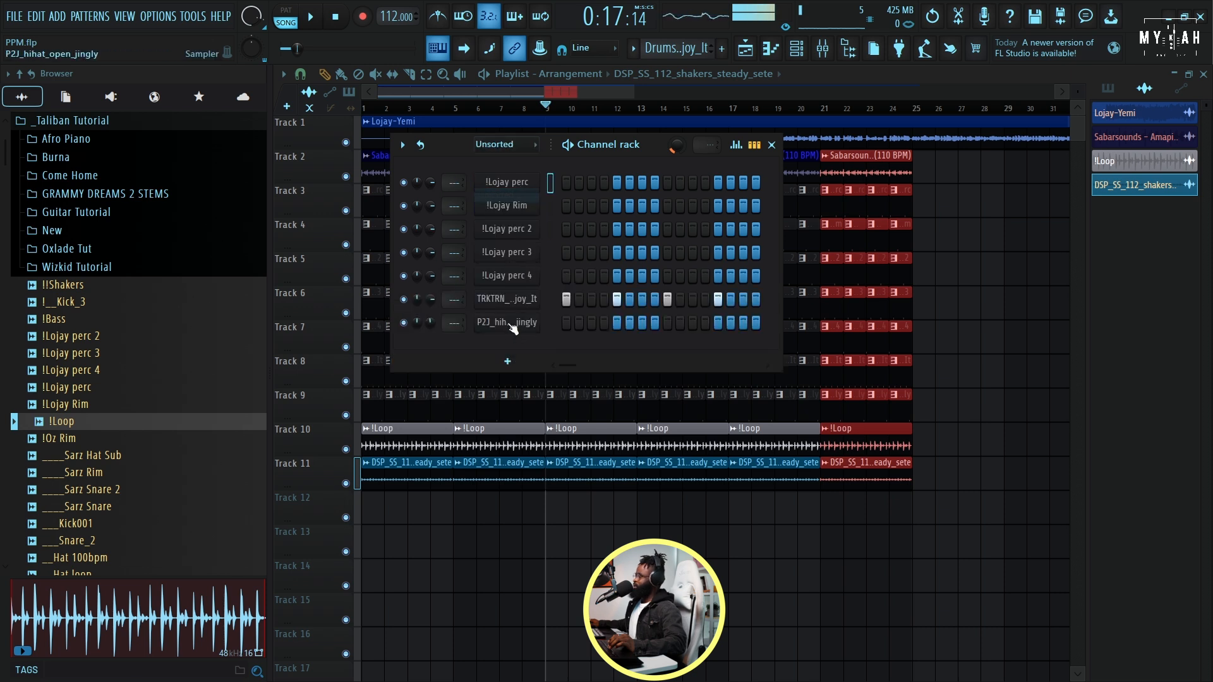
click(511, 362)
click(564, 554)
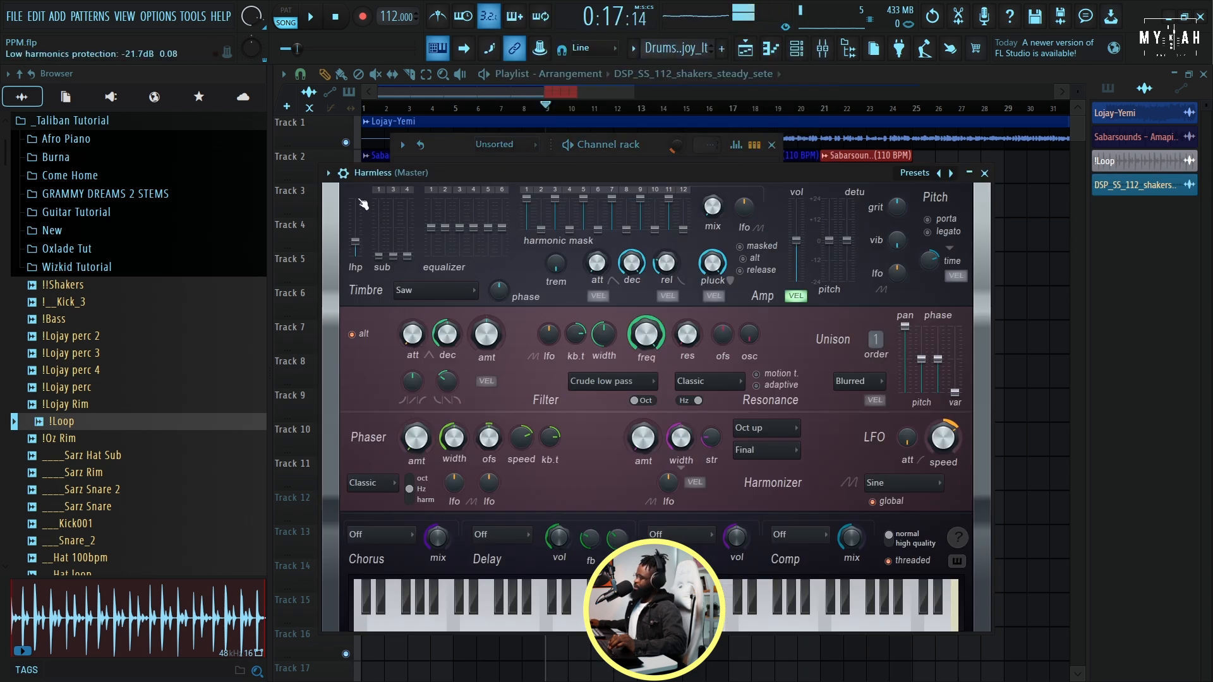
click(328, 174)
mouse_move(346, 214)
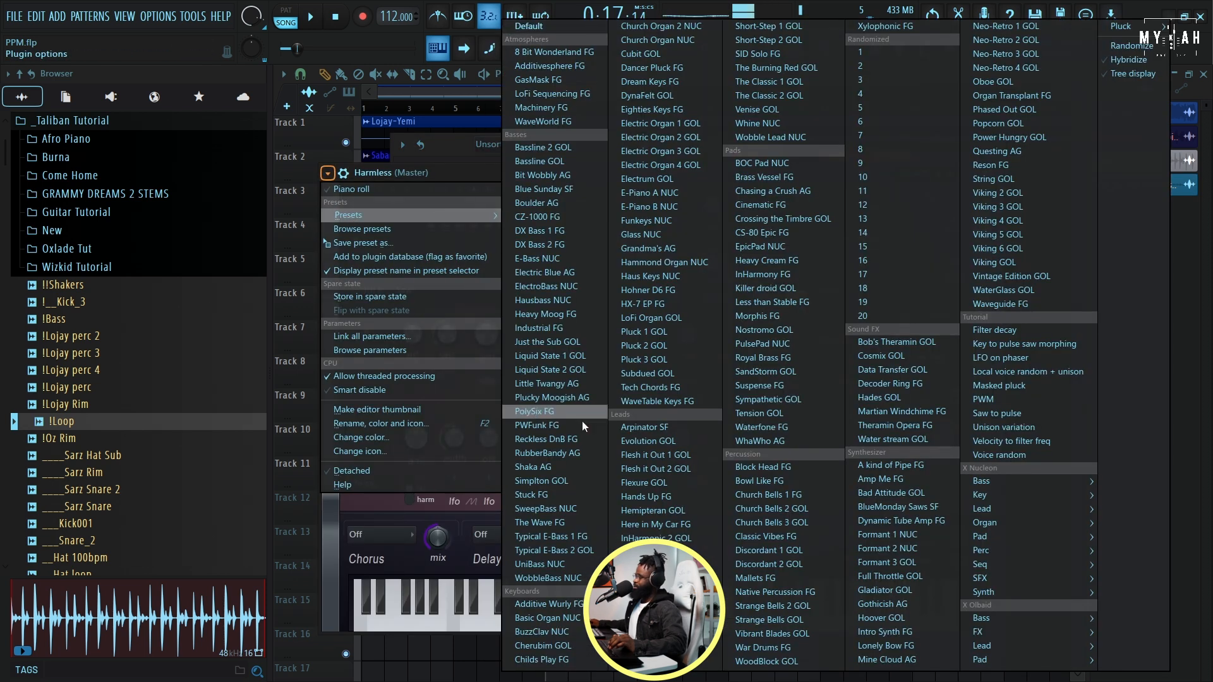
click(569, 370)
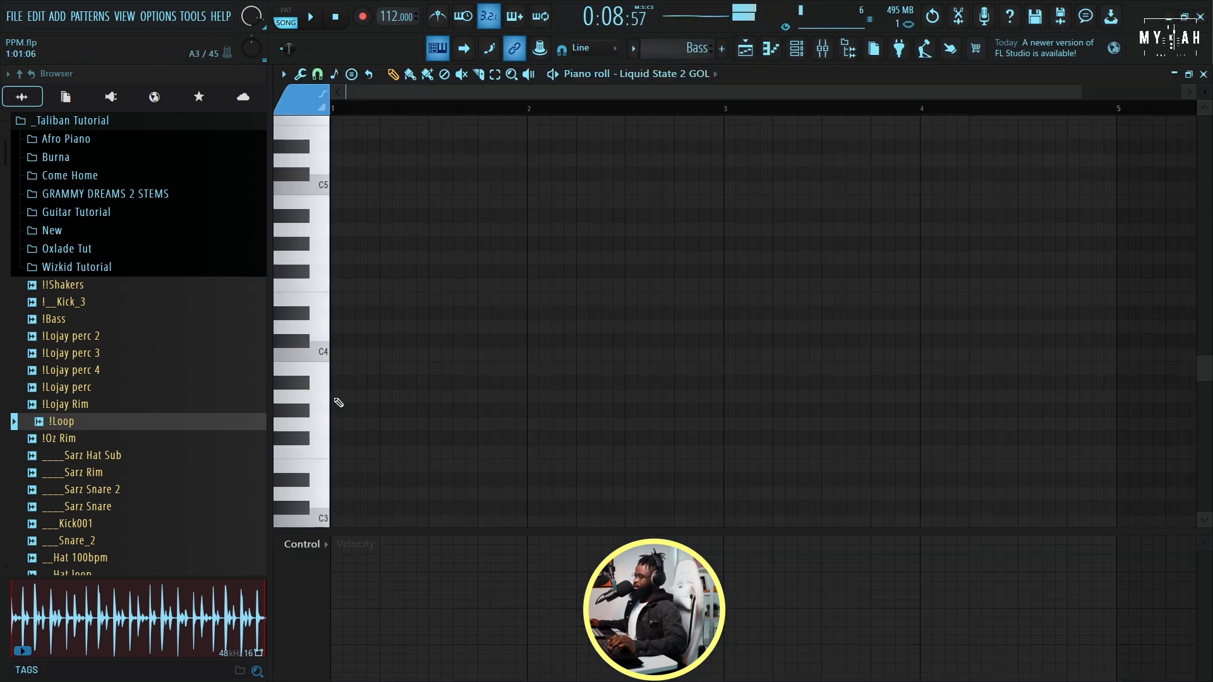
- In the Bass pattern, draw seven-step notes A3 at bar 1, F4 at bar 2 and C4 directly after it, checking with playback
drag(379, 397, 414, 399)
key(space)
key(space)
mouse_move(533, 299)
mouse_down()
mouse_move(529, 276)
mouse_move(530, 289)
mouse_up()
drag(625, 300, 607, 406)
drag(611, 444, 627, 352)
key(space)
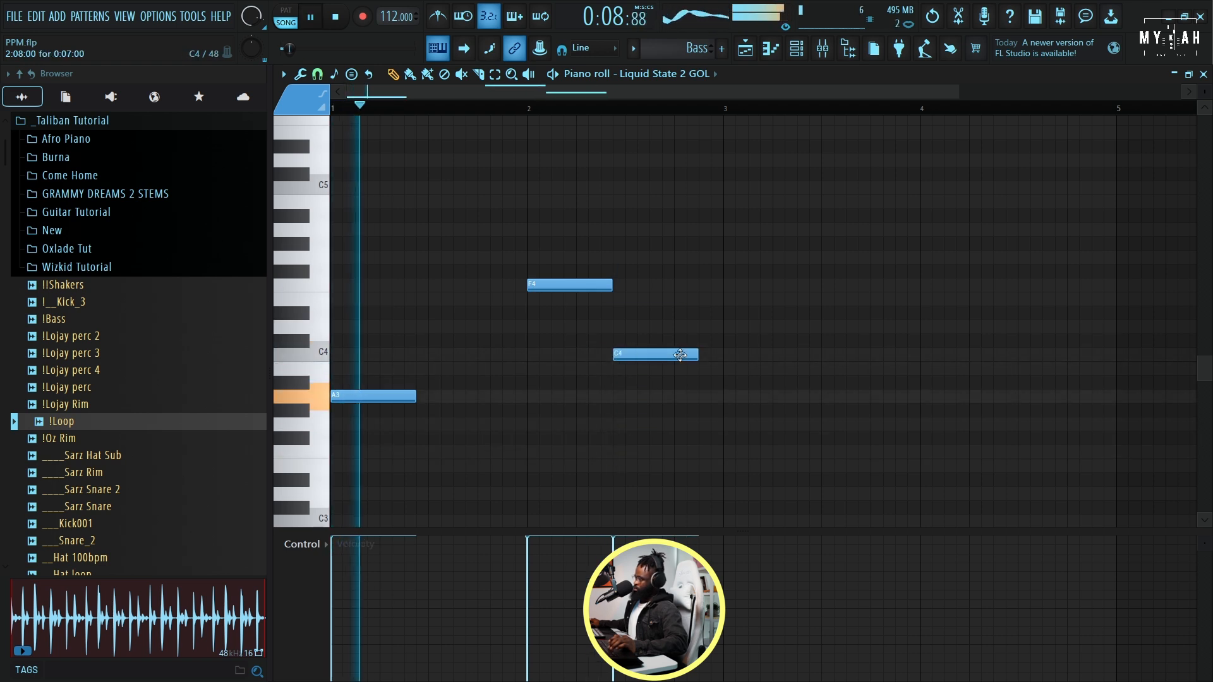
- Shorten the F4 bass note at bar 2 to six steps and fit the C4 note directly after it up to bar 3
drag(695, 355, 685, 355)
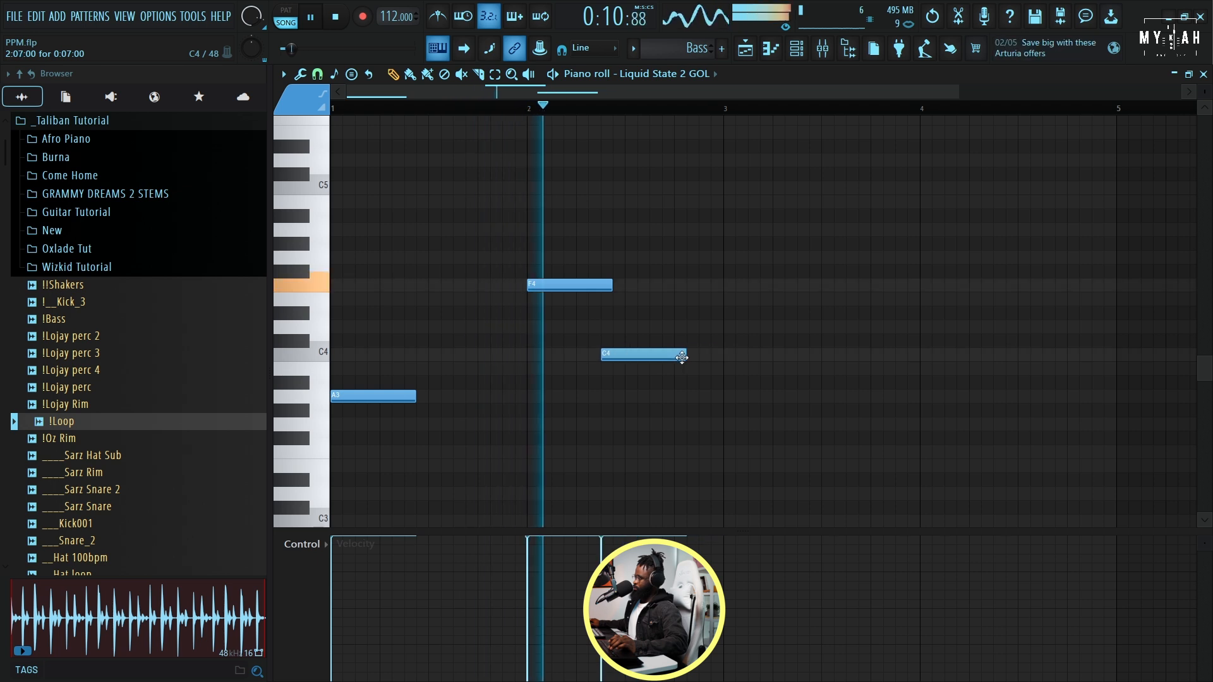
key(space)
drag(607, 287, 595, 286)
- Add a four-step E4 and a two-step C4 leading into bar 2, and extend the A3 note up to the E4
drag(480, 386, 596, 371)
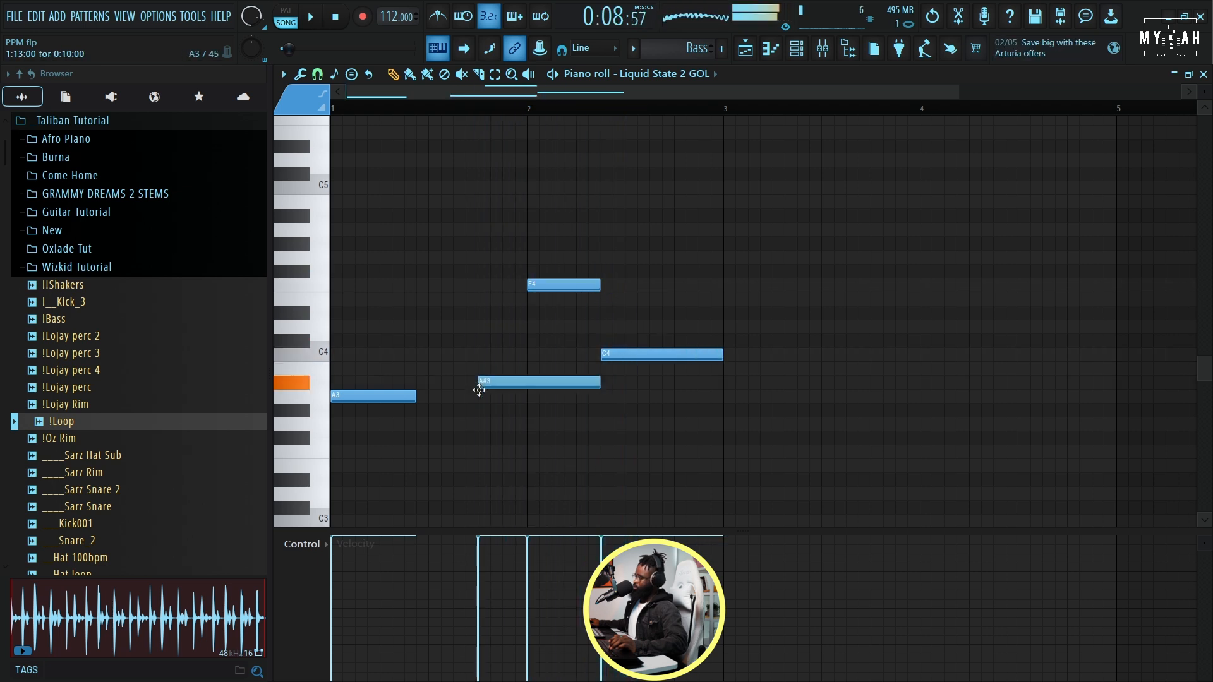
key(space)
key(space)
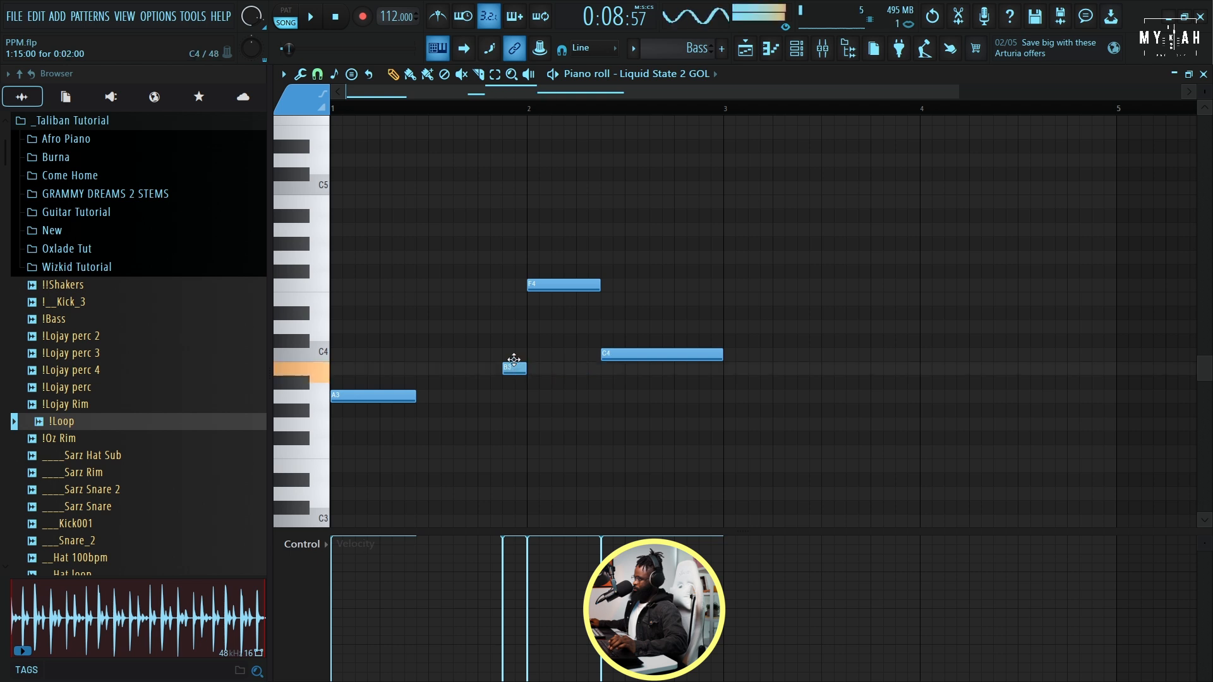
drag(514, 355, 448, 272)
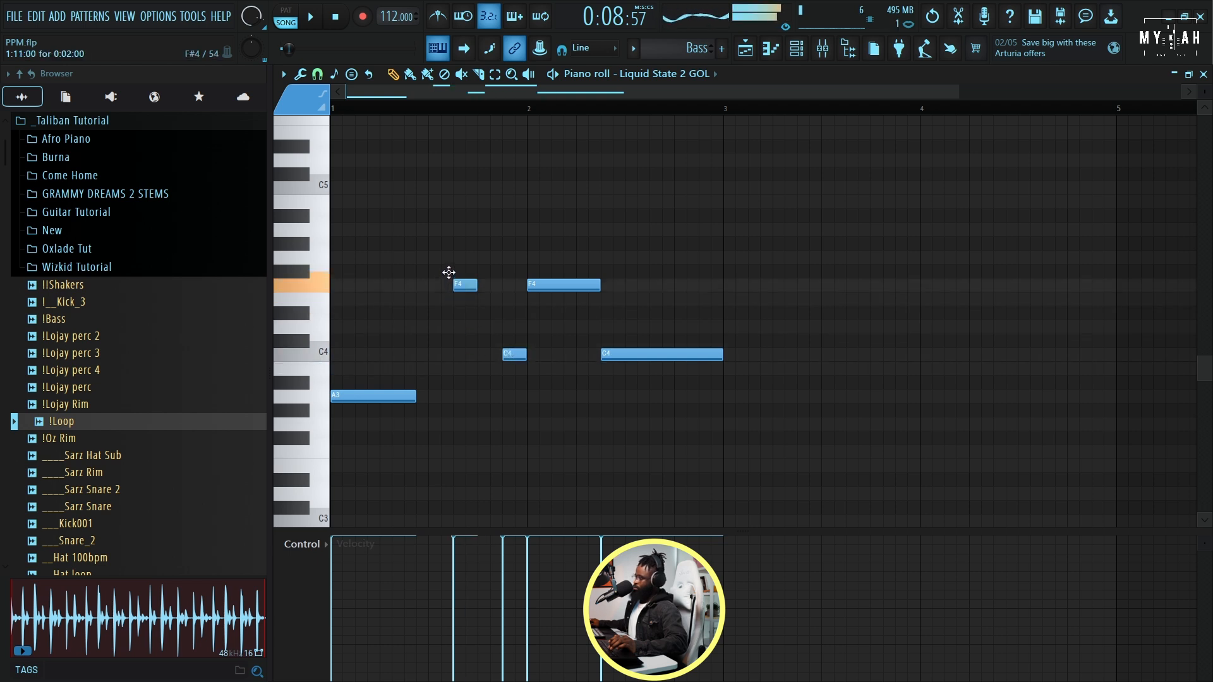
key(space)
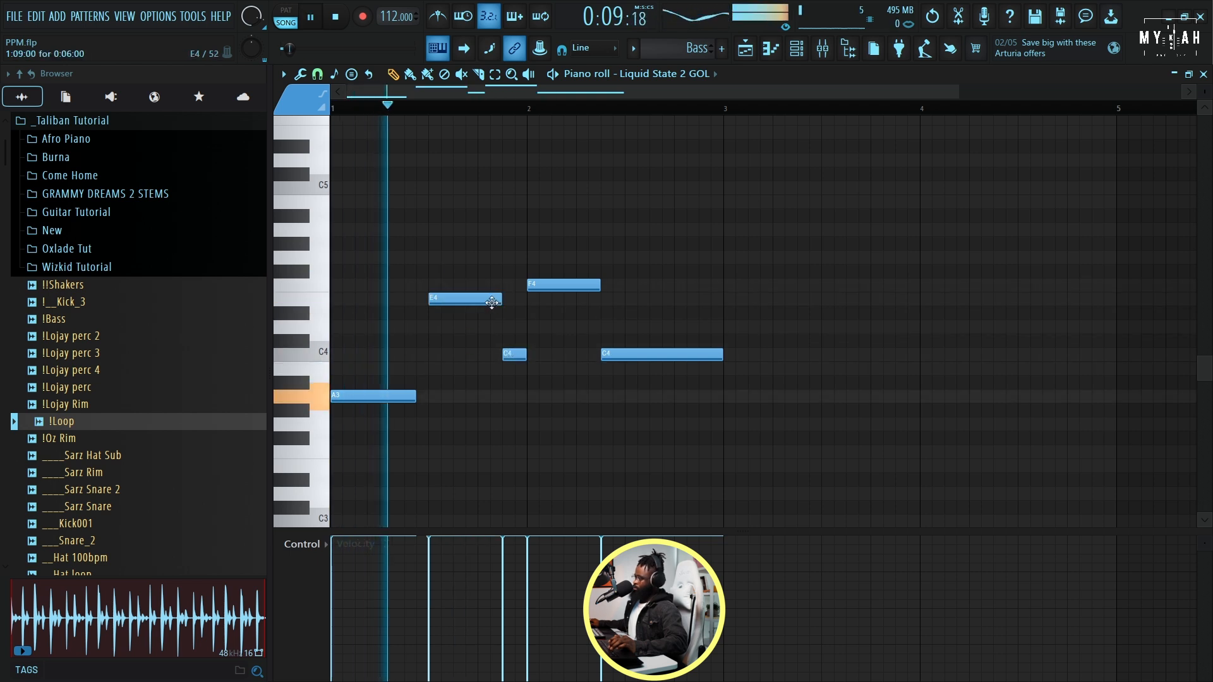
key(space)
drag(446, 303, 587, 300)
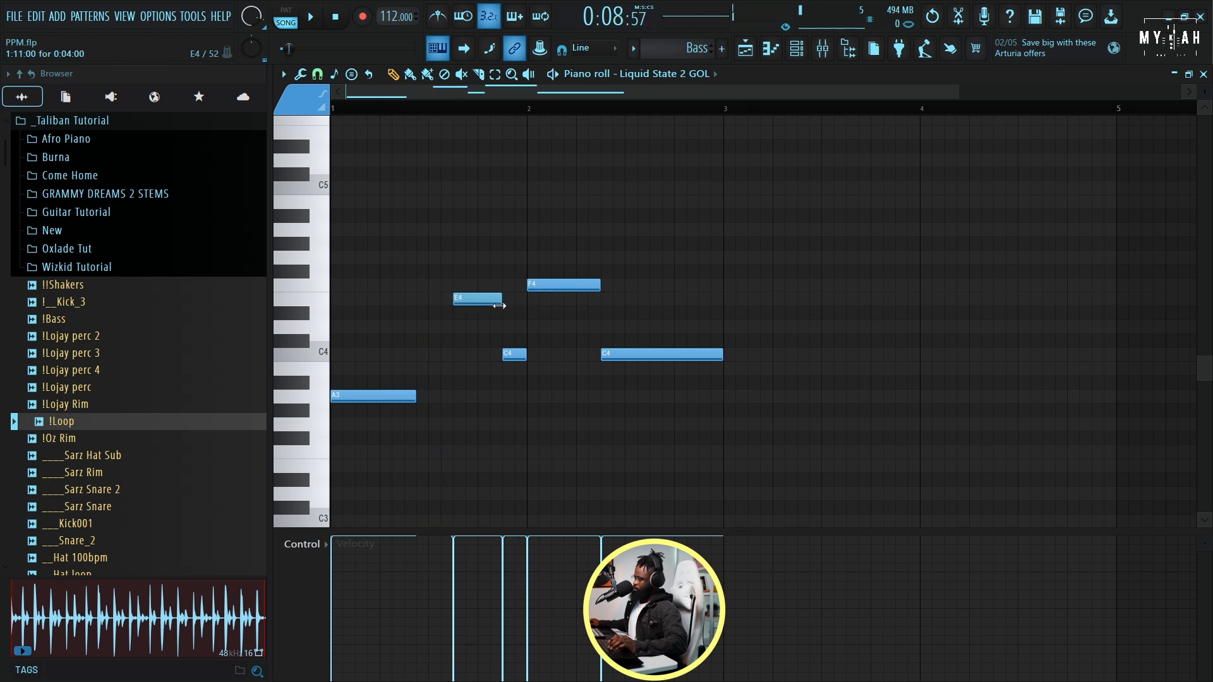
key(space)
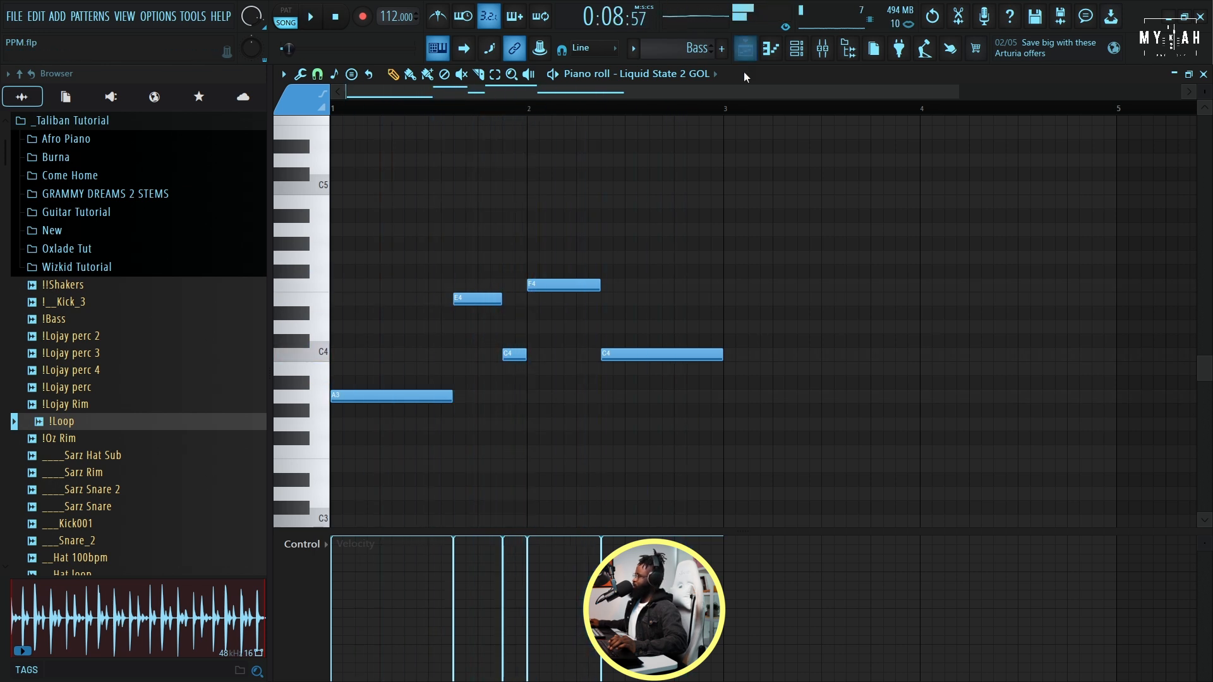
- Save the project and scale the levels of all Liquid State 2 GOL bass notes with a 65% offset
click(745, 49)
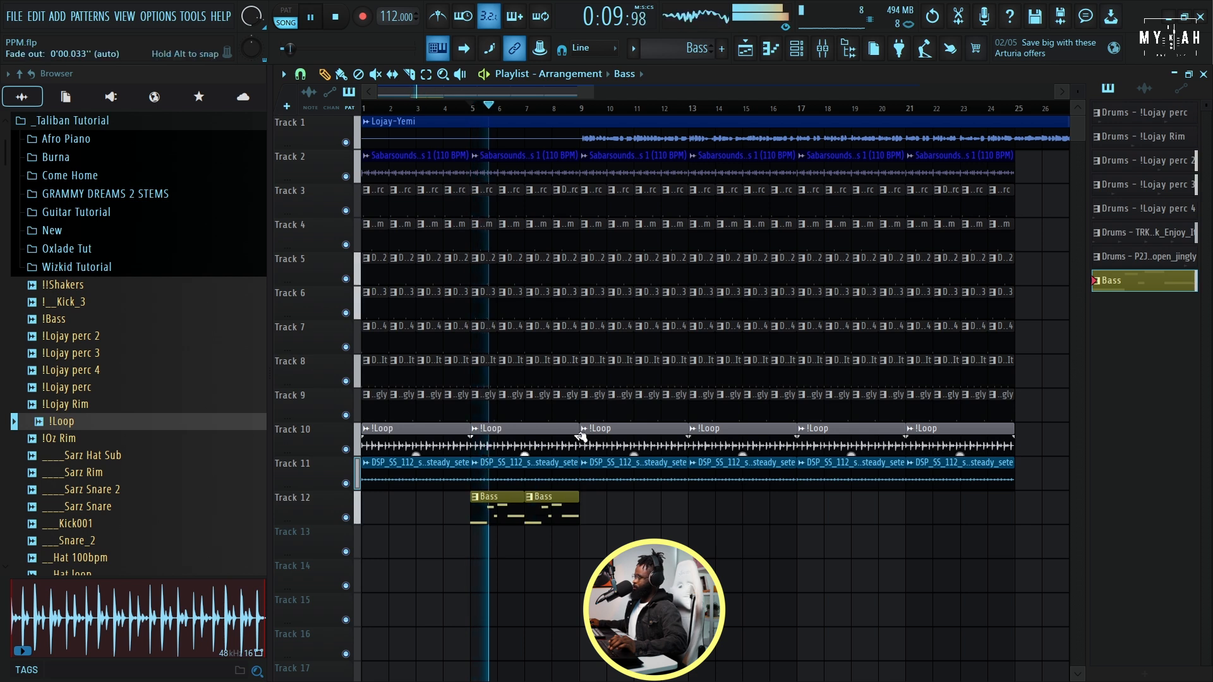
click(797, 50)
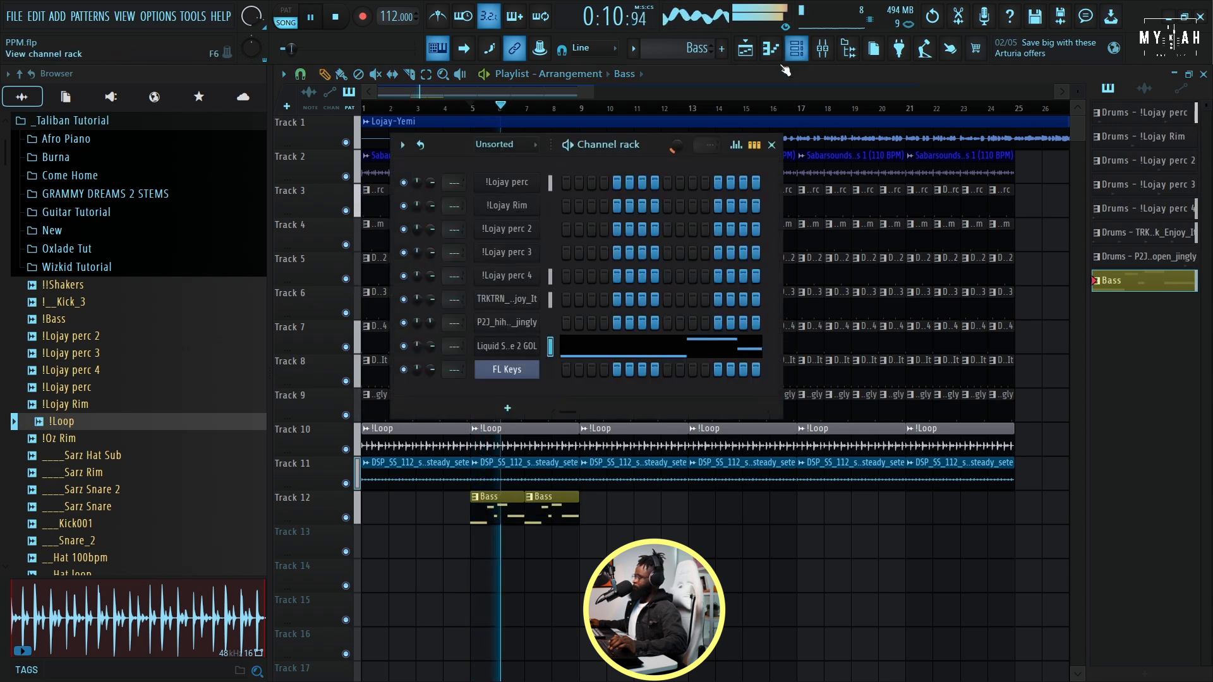
click(588, 348)
key(space)
key(ctrl+s)
key(alt+x)
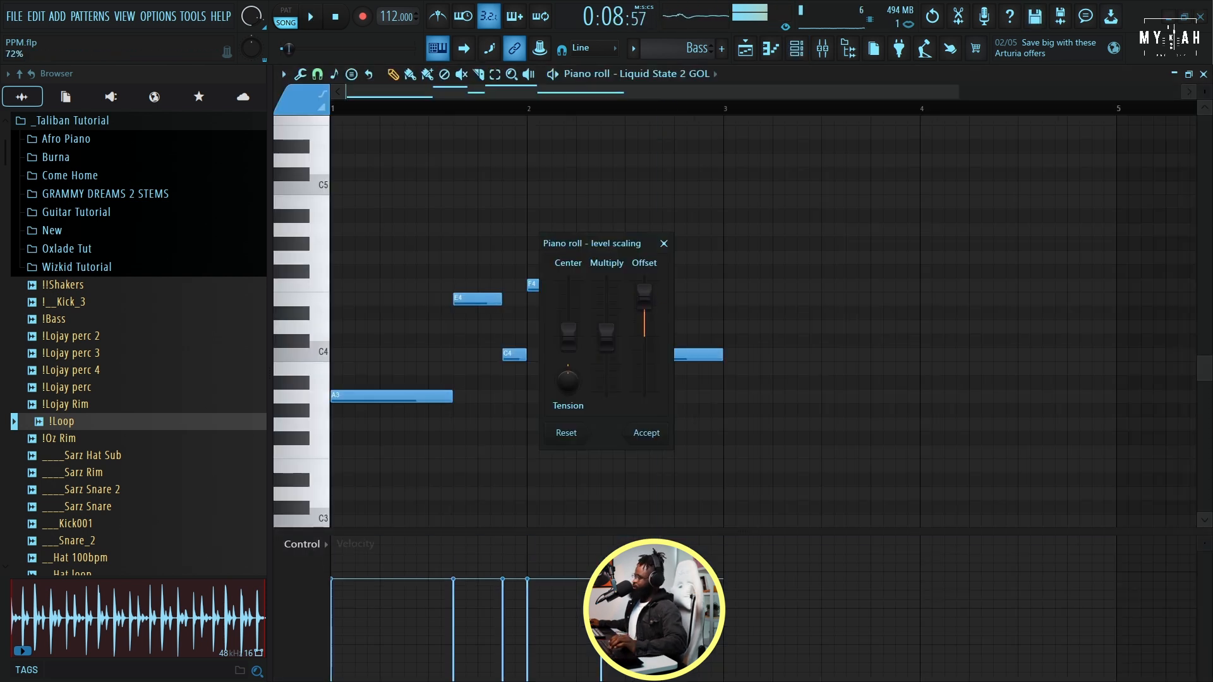
key(space)
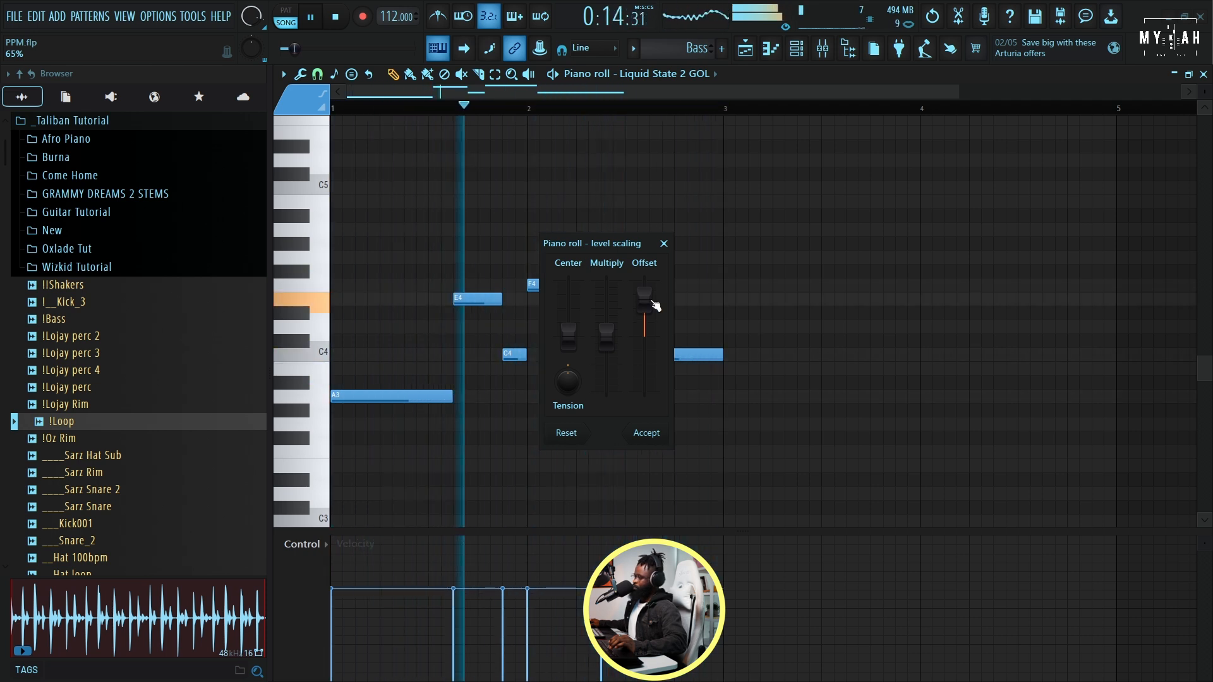
click(646, 435)
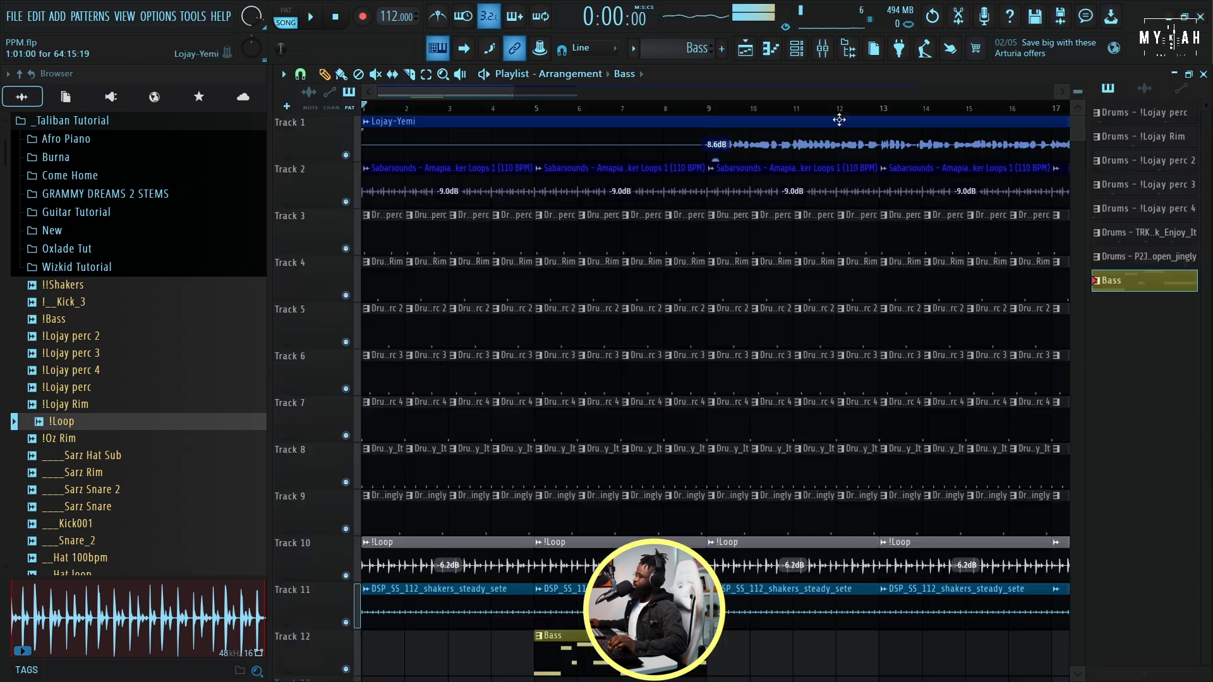
- Add a Purity synth channel to the channel rack and show the Slow Synth category in its sound list
scroll(616, 120, down, 3)
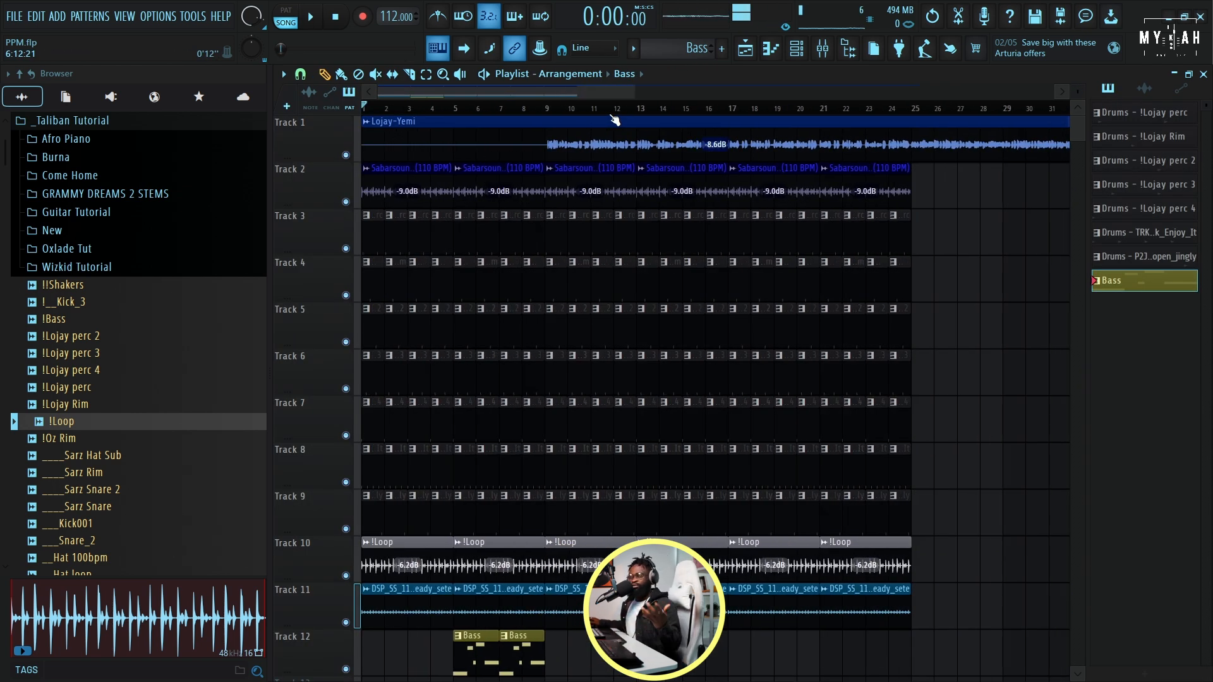
click(796, 50)
click(501, 406)
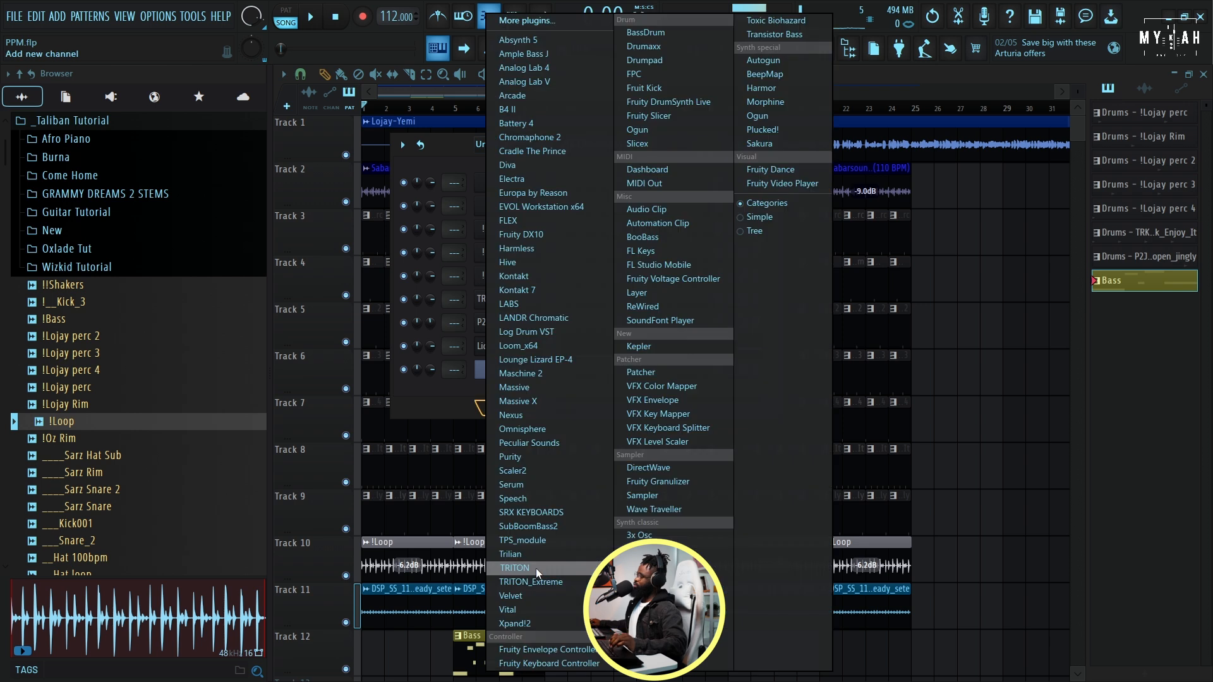
click(512, 456)
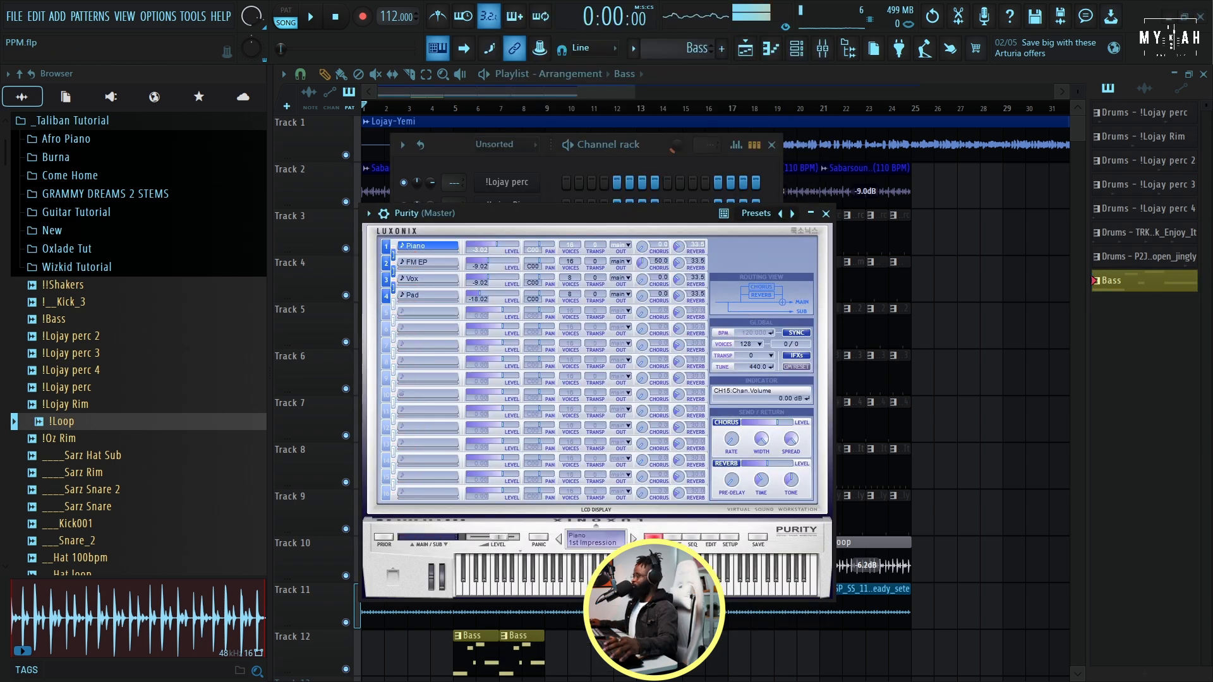
click(693, 539)
click(710, 538)
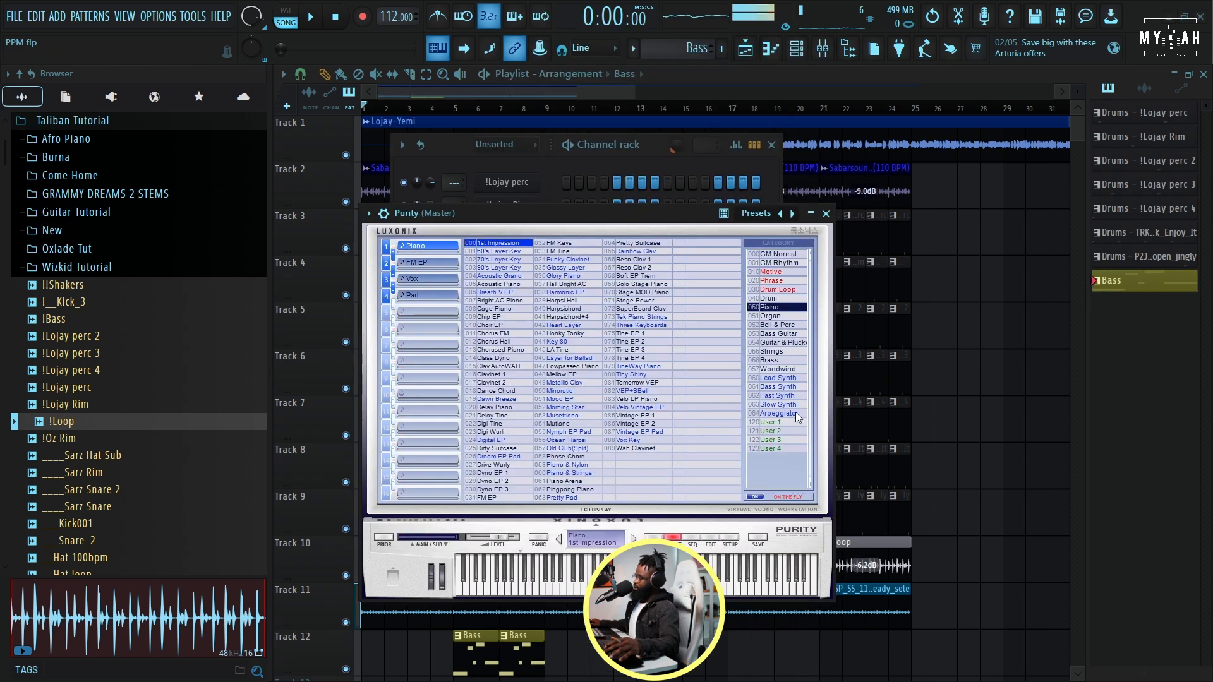
click(778, 404)
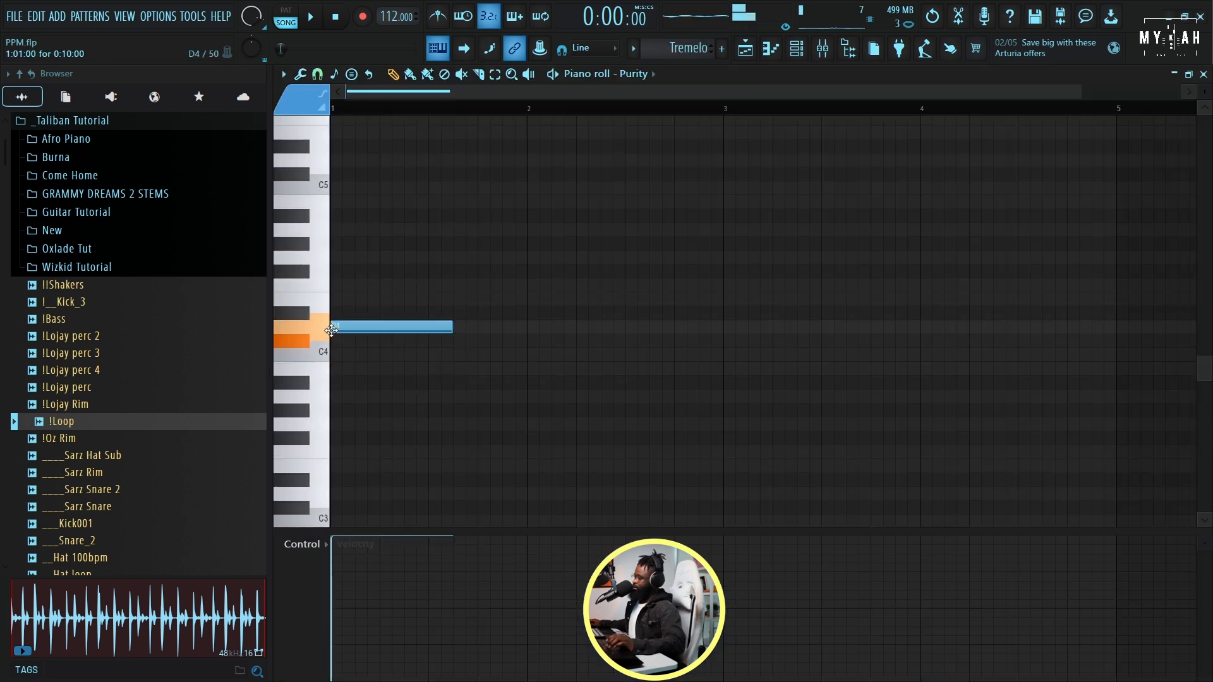
- In the Tremelo pattern, make the Purity note a four-bar E4 starting at bar 1
drag(319, 326, 319, 294)
key(space)
drag(450, 299, 1116, 299)
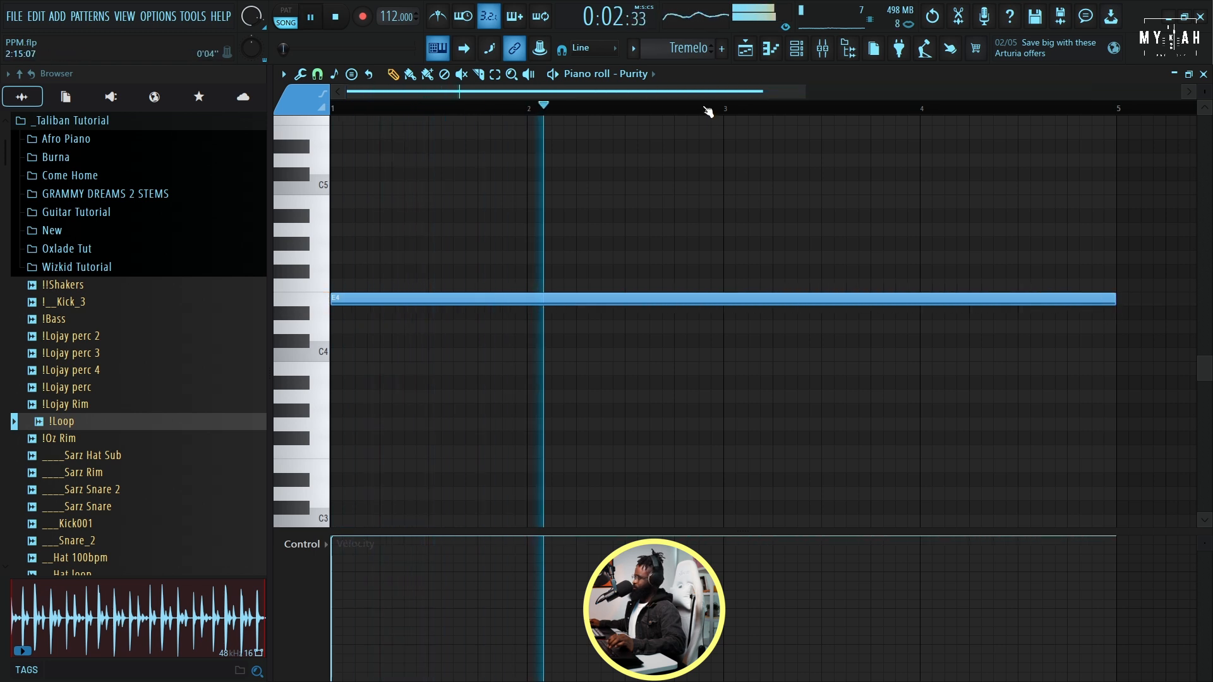
scroll(707, 111, down, 3)
key(space)
- Place the Tremelo pattern on Track 13 at bars 1 and 5 of the playlist and play it back
click(745, 49)
key(space)
click(458, 506)
scroll(515, 496, up, 4)
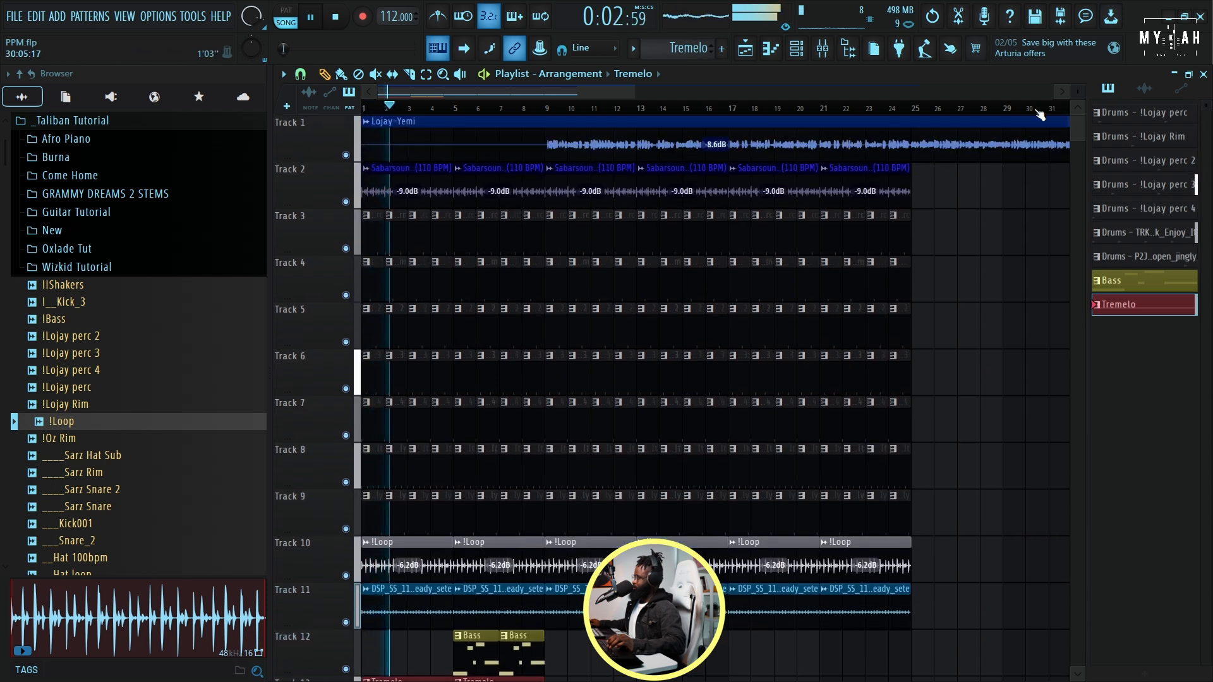
scroll(518, 452, down, 3)
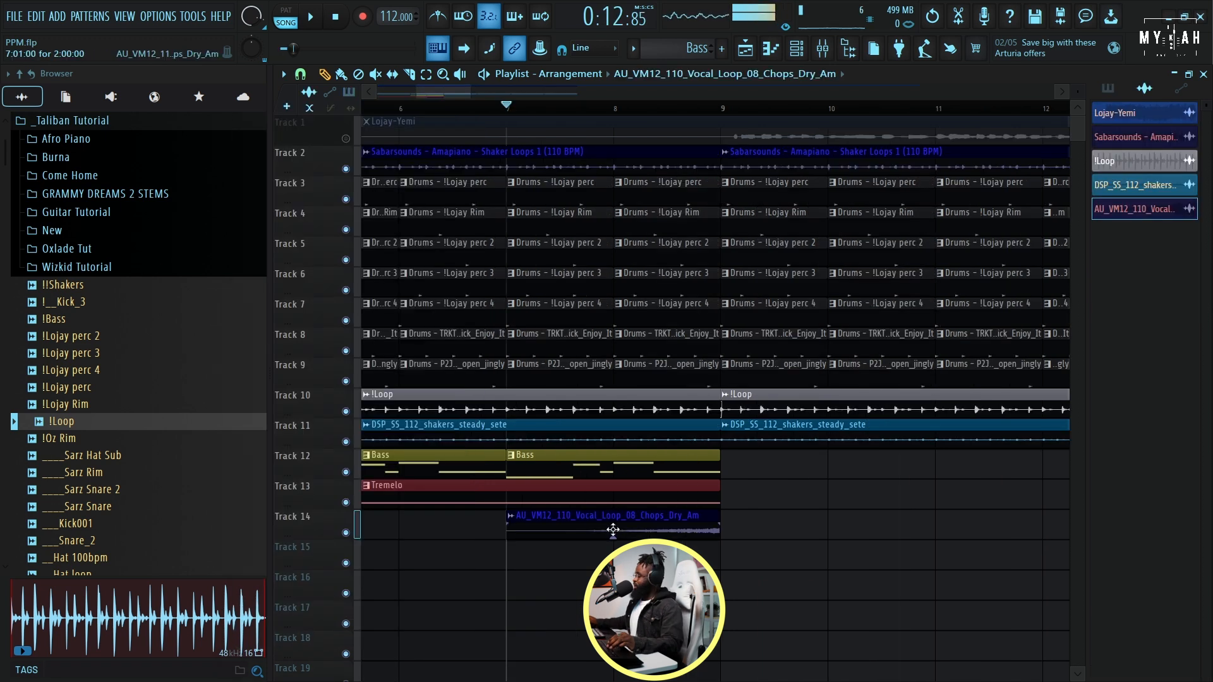
- Shift the pitch of the AU_VM12_110_Vocal_Loop_08_Chops_Dry_Am clip on Track 14 by +200 cents and audition it
double_click(628, 517)
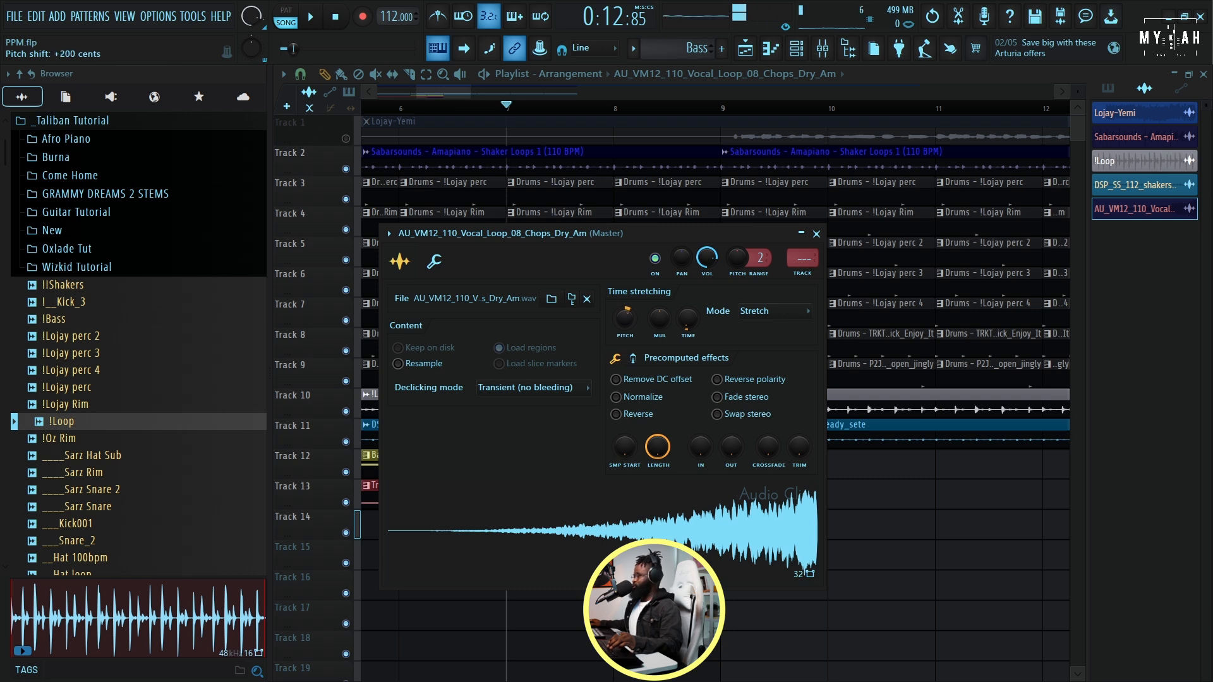
key(space)
key(Escape)
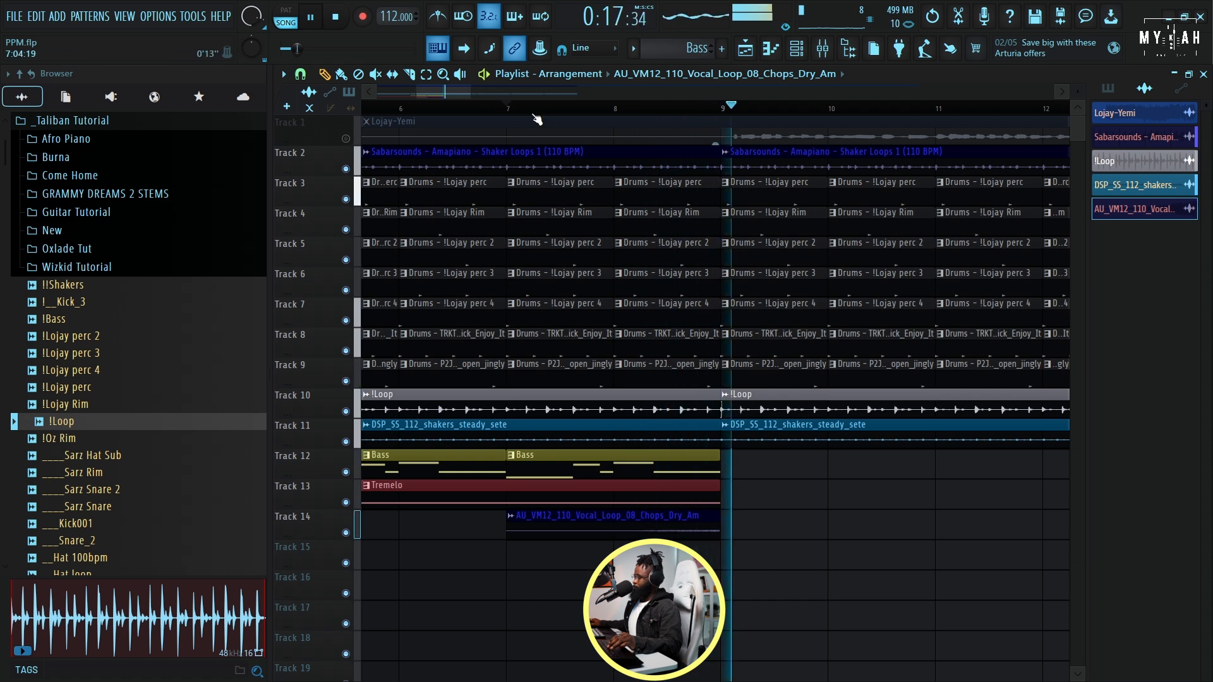
key(space)
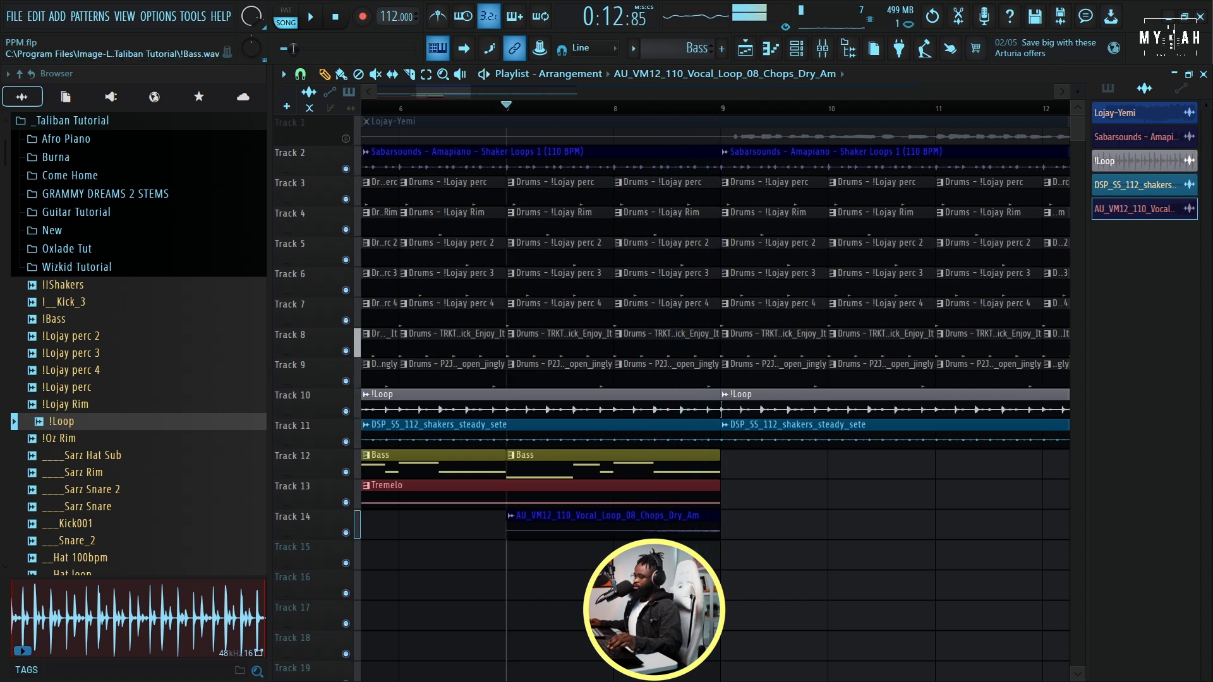
- Bring DSP_SS_112_cymbal_crash_sete from the sample library onto Track 15 at bar 7 and check the transition with playback
key(alt+Tab)
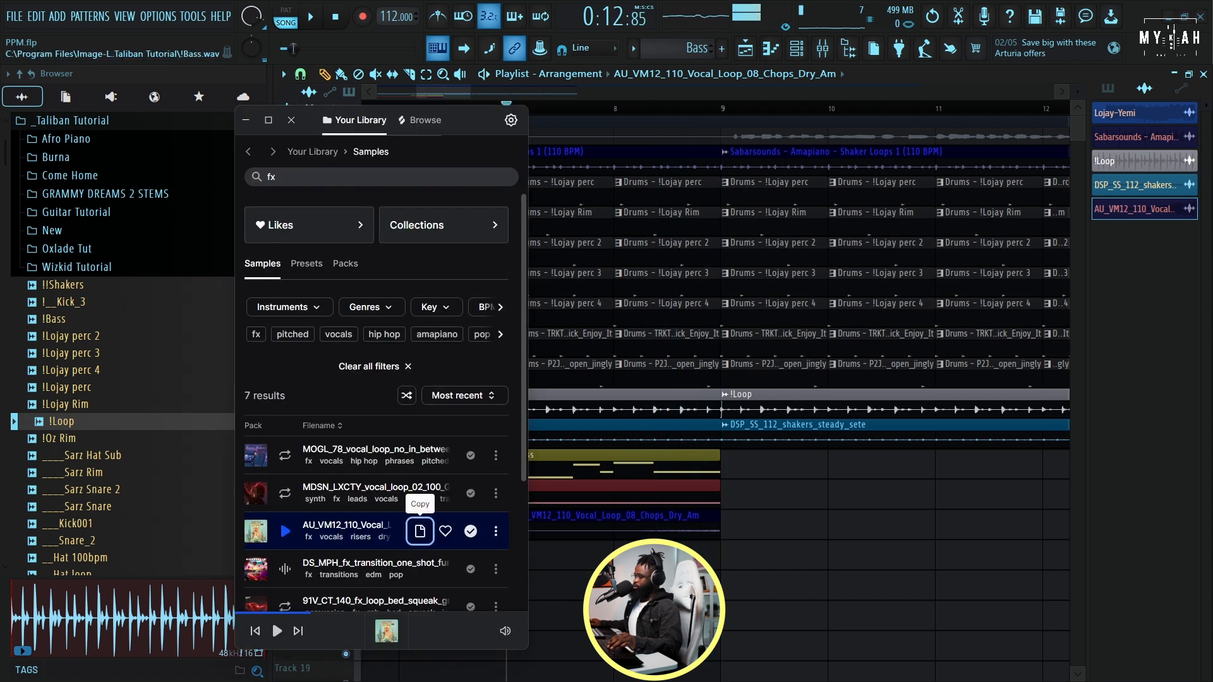
scroll(303, 482, down, 3)
click(288, 464)
key(space)
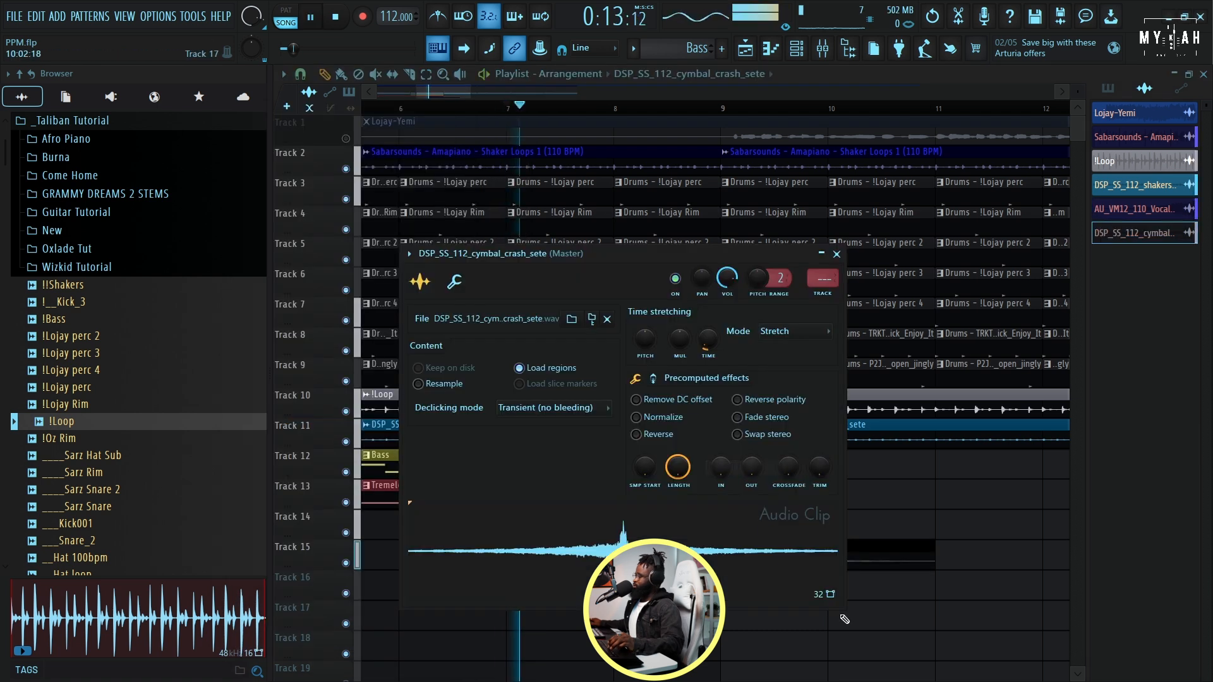
key(Escape)
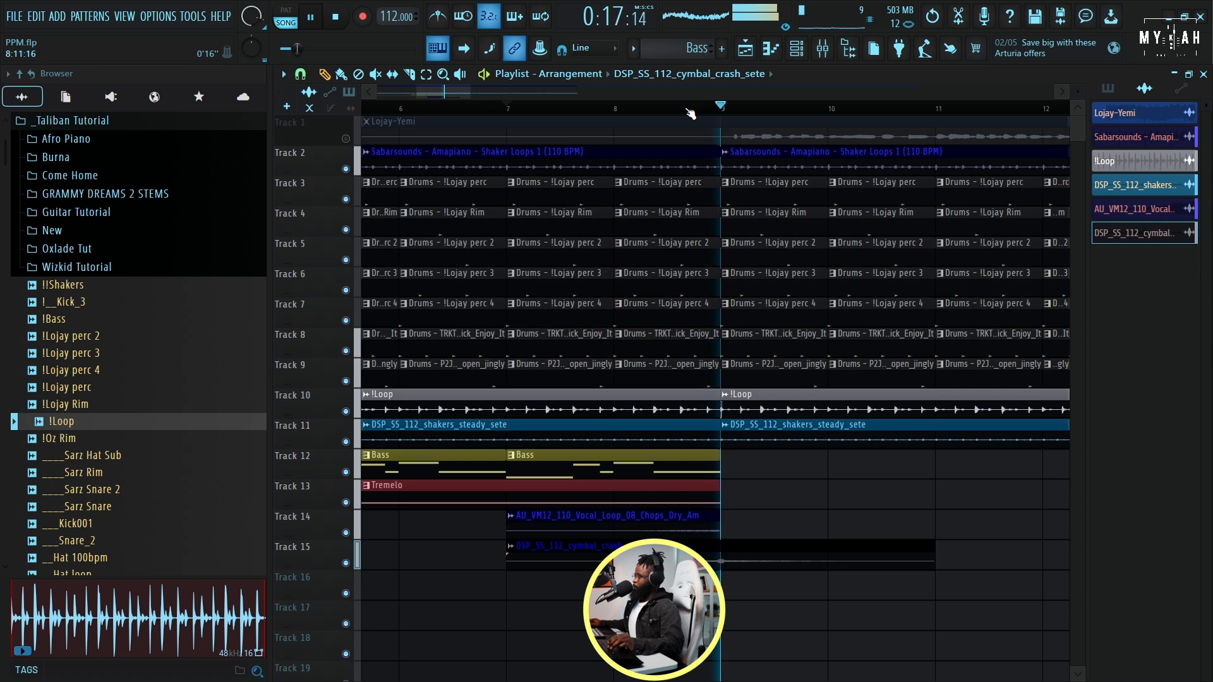
scroll(665, 117, down, 8)
scroll(690, 117, down, 3)
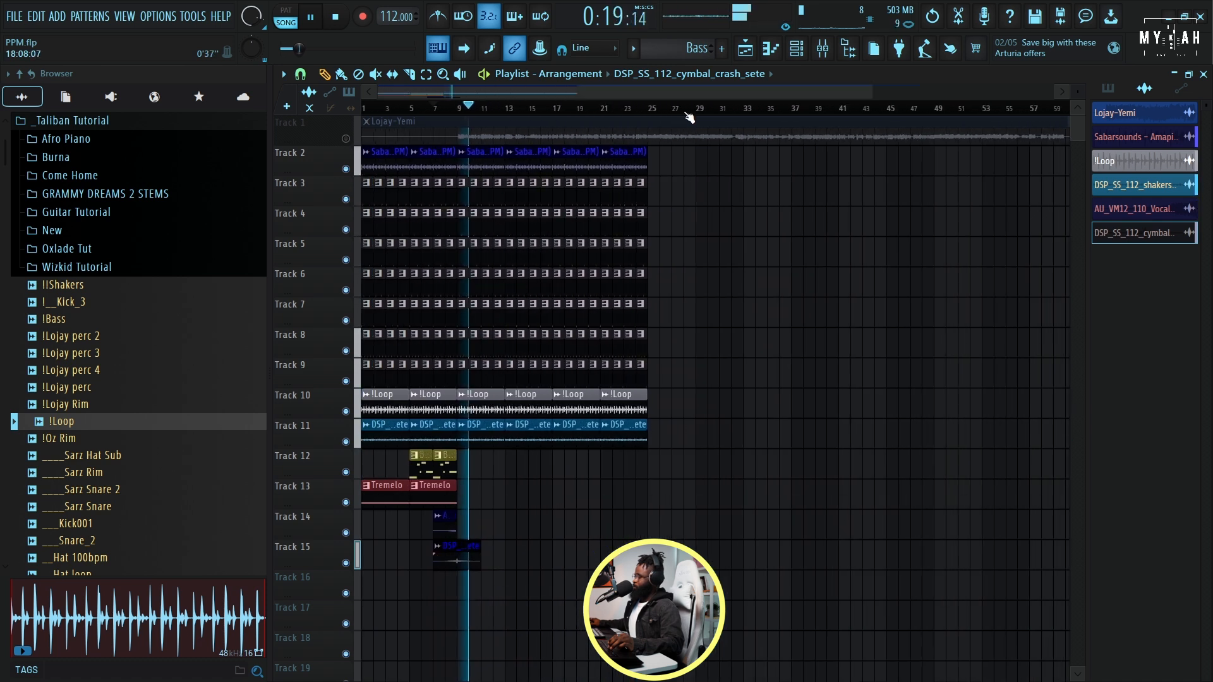
scroll(462, 114, up, 5)
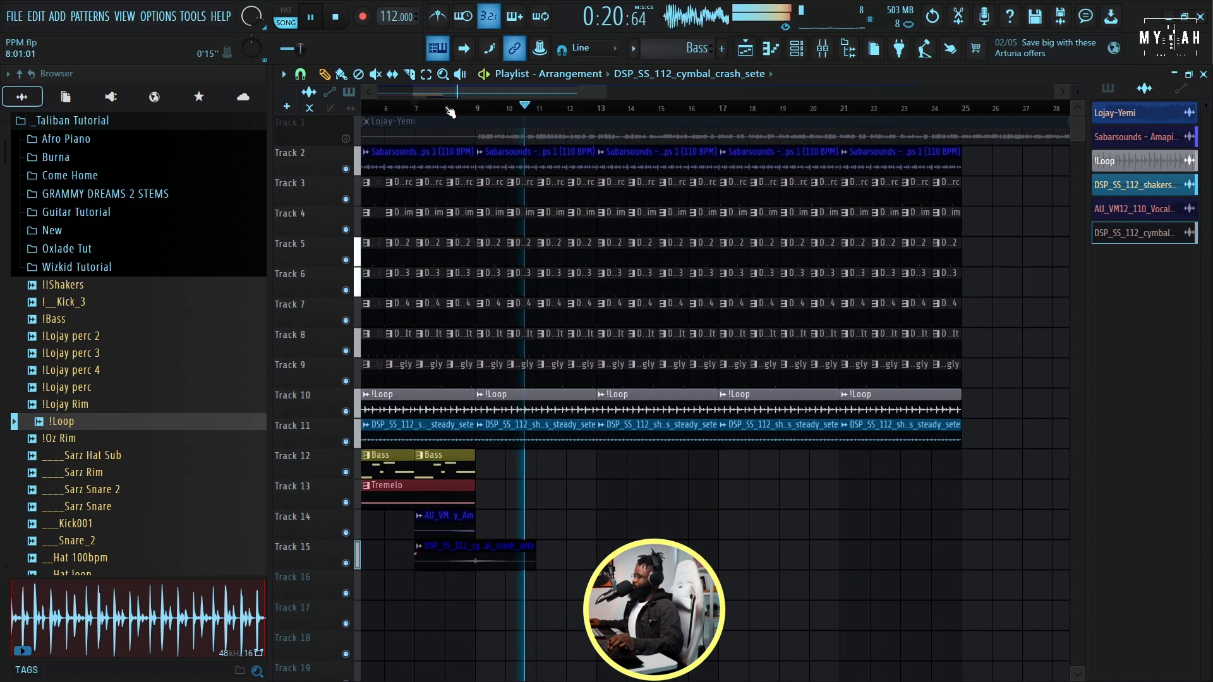
key(space)
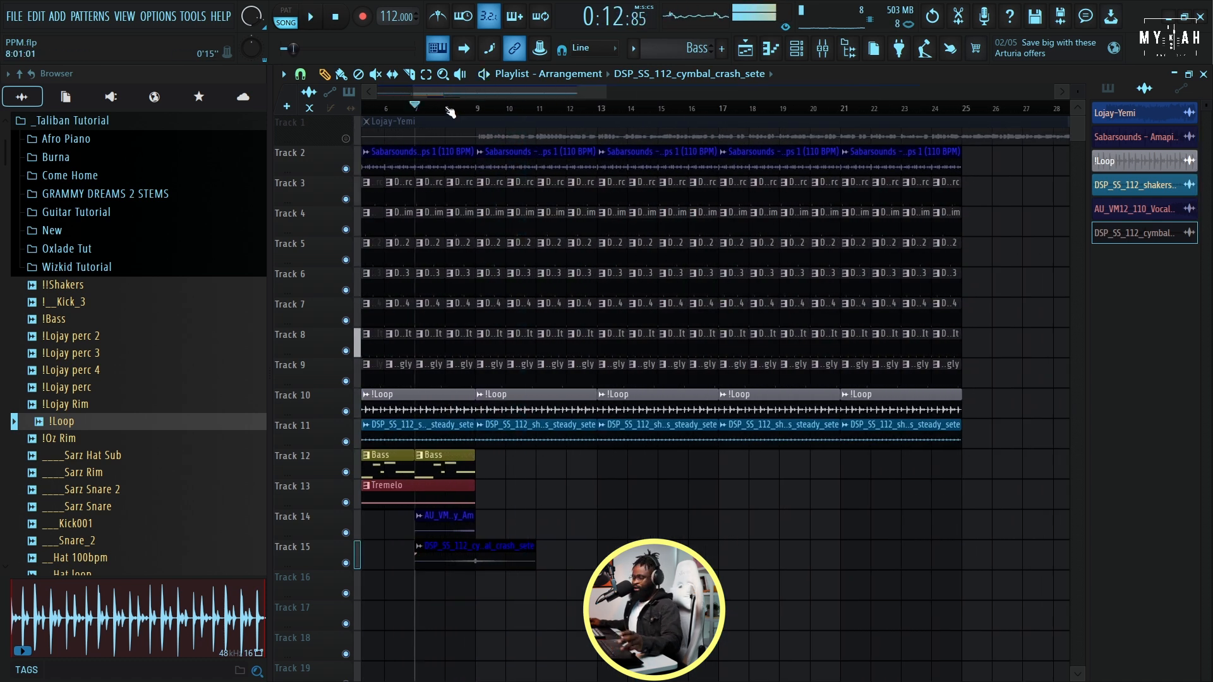
- Add a Hive synth channel named plks with the JH Sine Toys preset
click(797, 49)
click(501, 196)
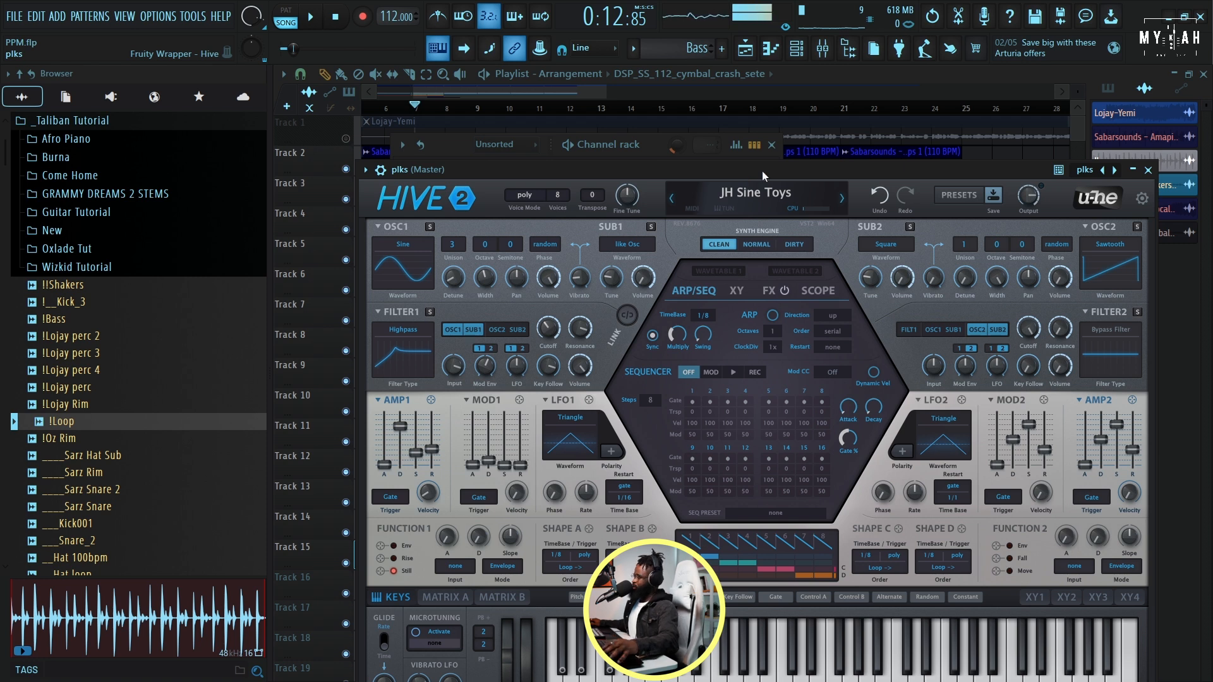
drag(732, 165, 700, 168)
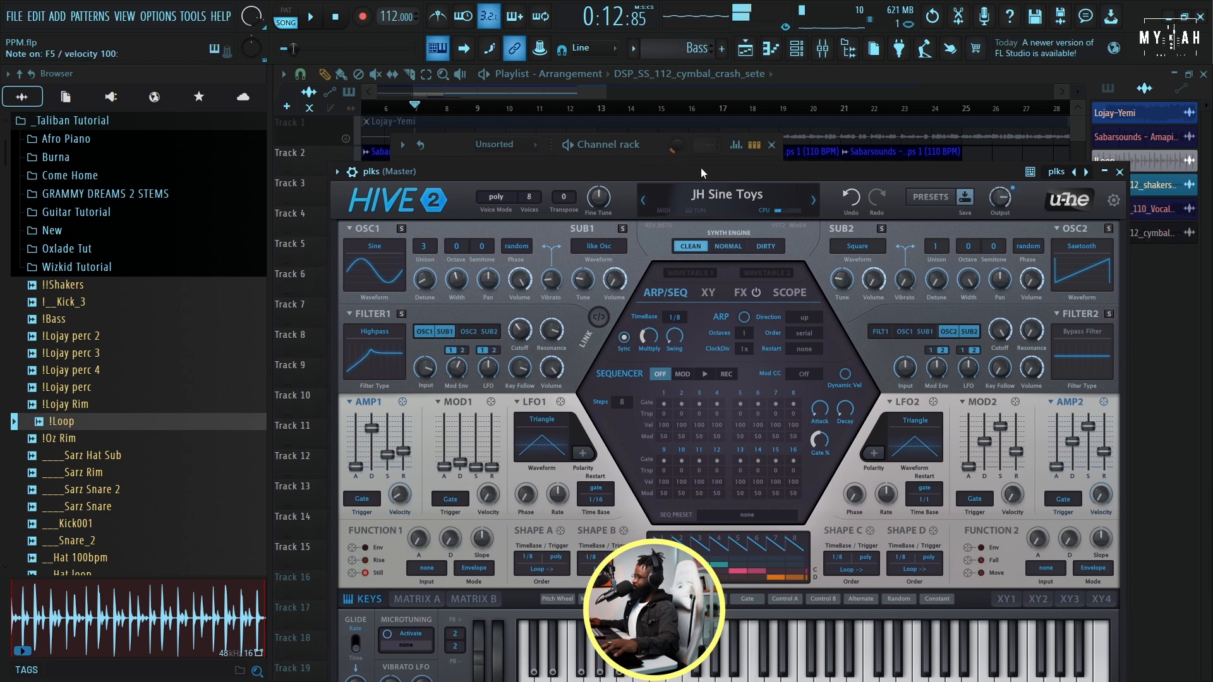
click(649, 88)
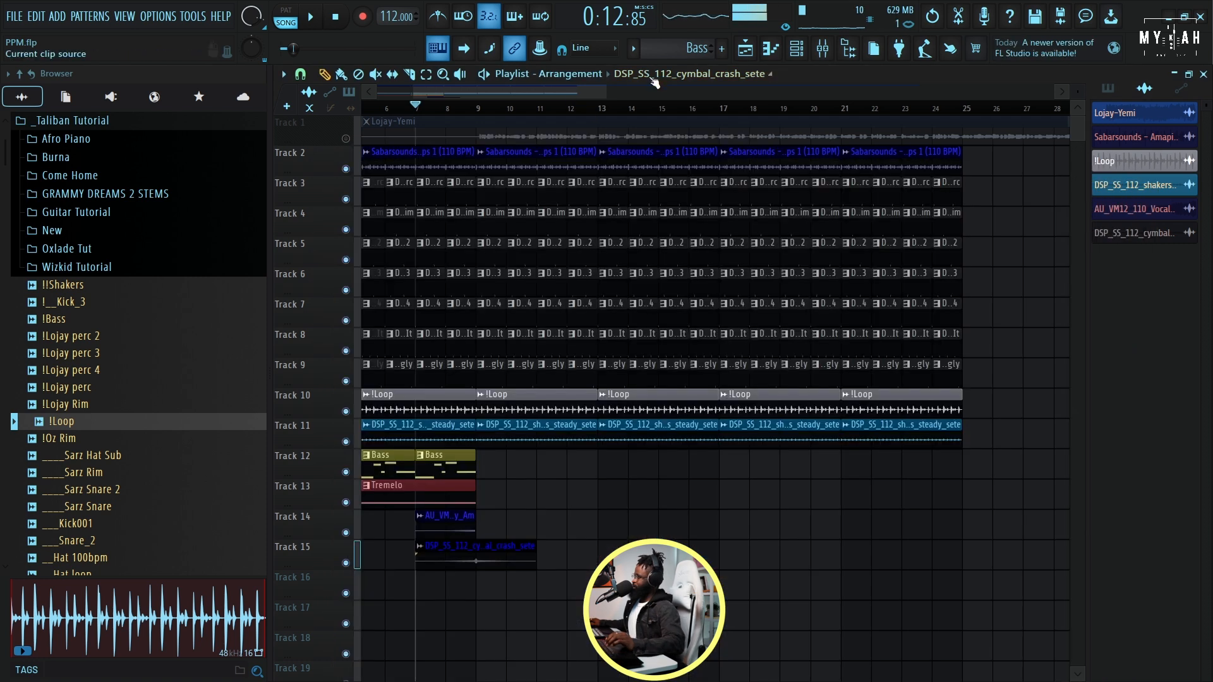
- In the plks pattern, draw a four-step chord of A4, C5 and E5 at bar 1
click(801, 52)
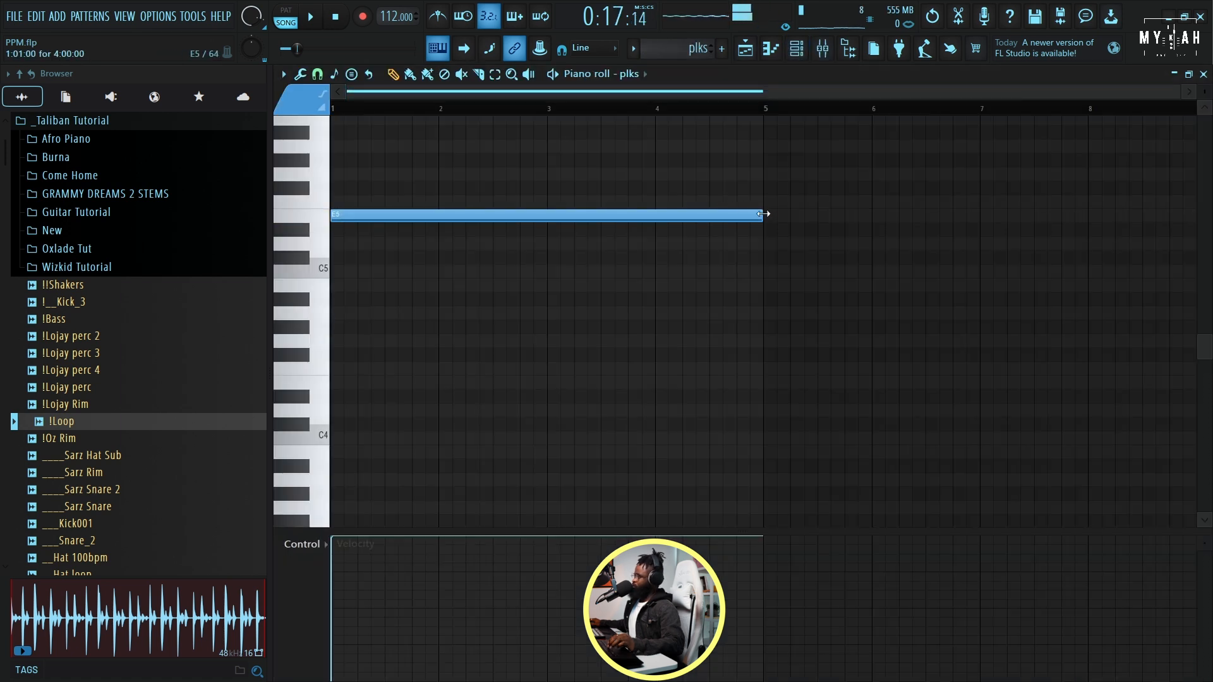
drag(763, 214, 430, 223)
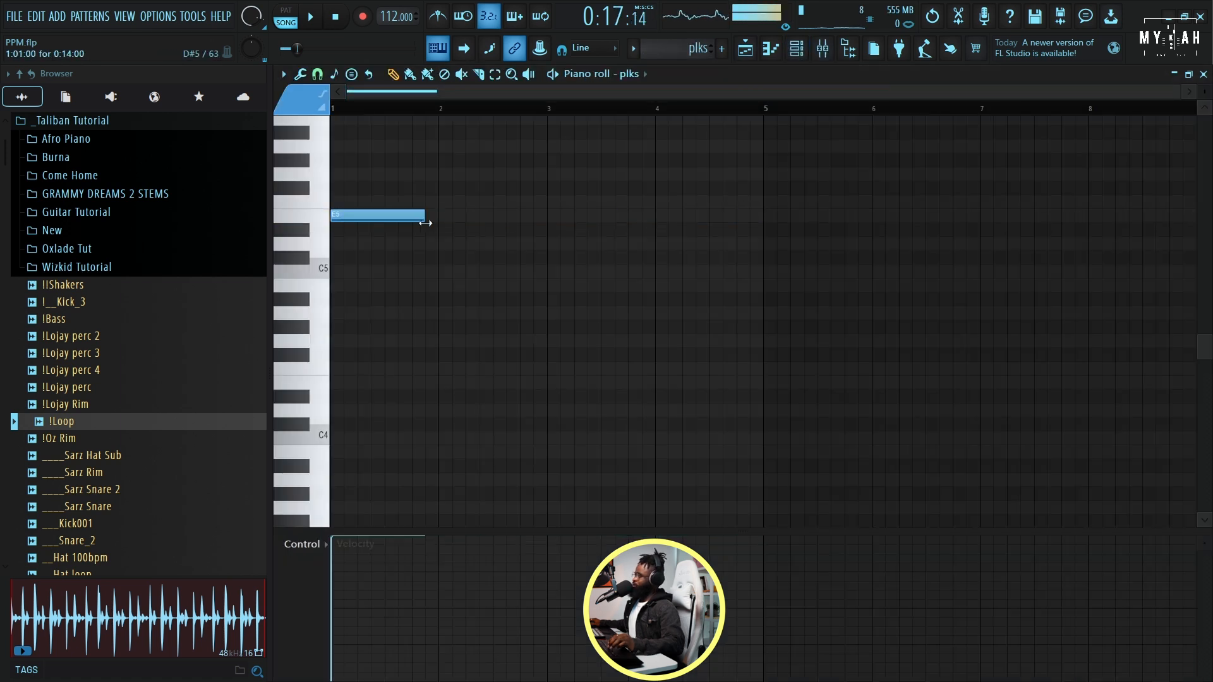
click(341, 312)
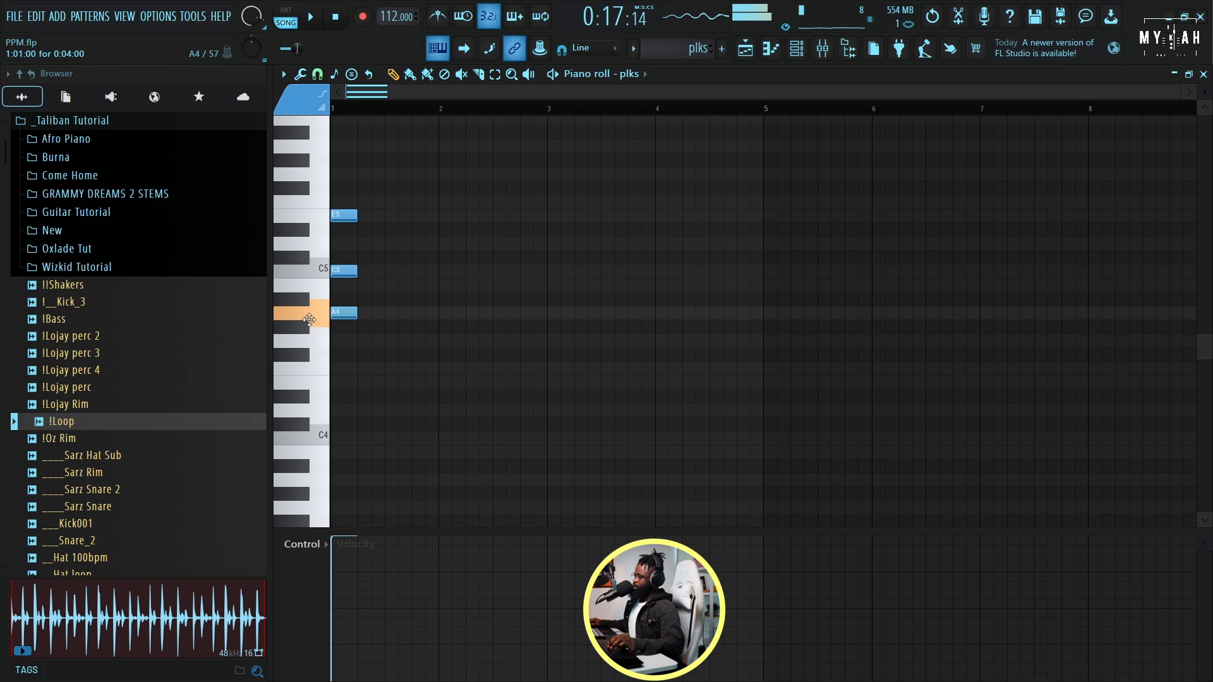
- Complete the bar 1 plks chord with E4 and A3, and add an F3, C4, F4, A4 and C5 chord at bar 2
drag(372, 393, 316, 410)
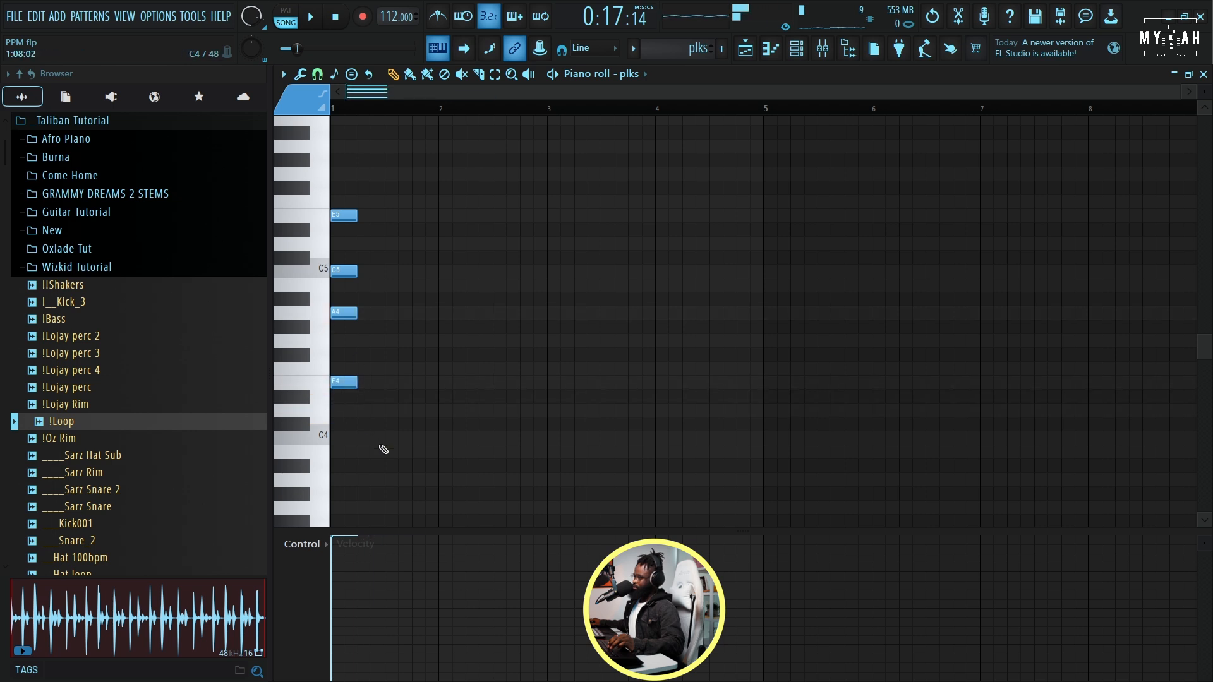
key(space)
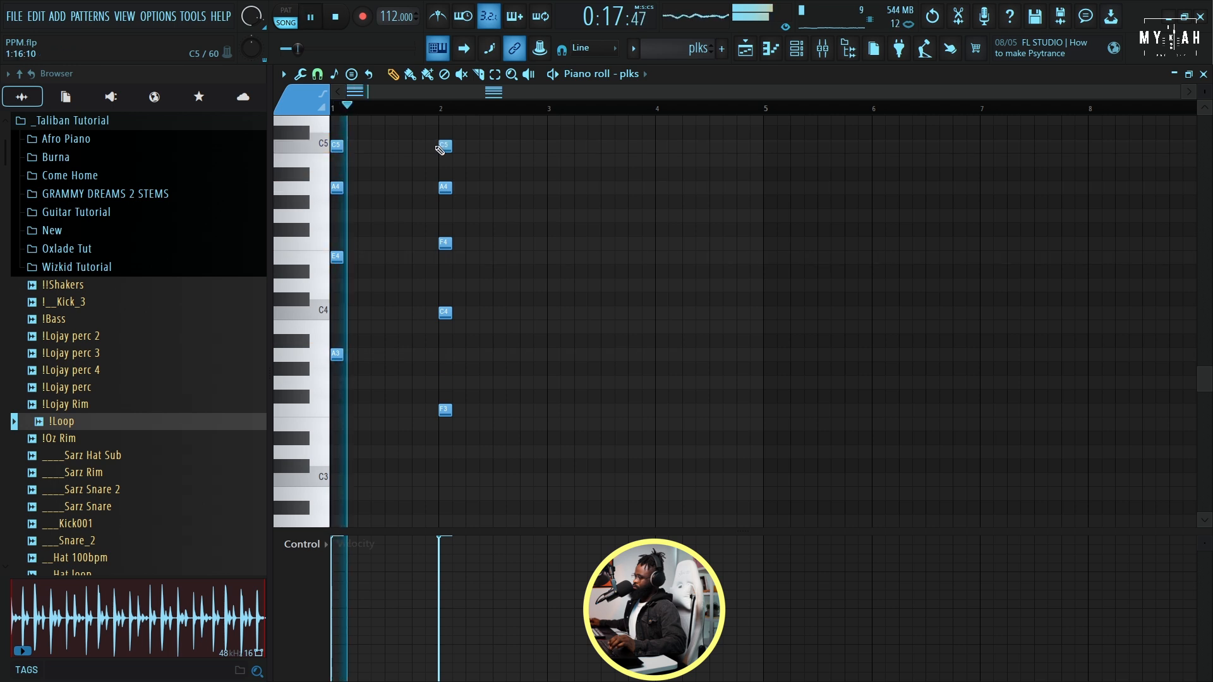
scroll(487, 202, up, 3)
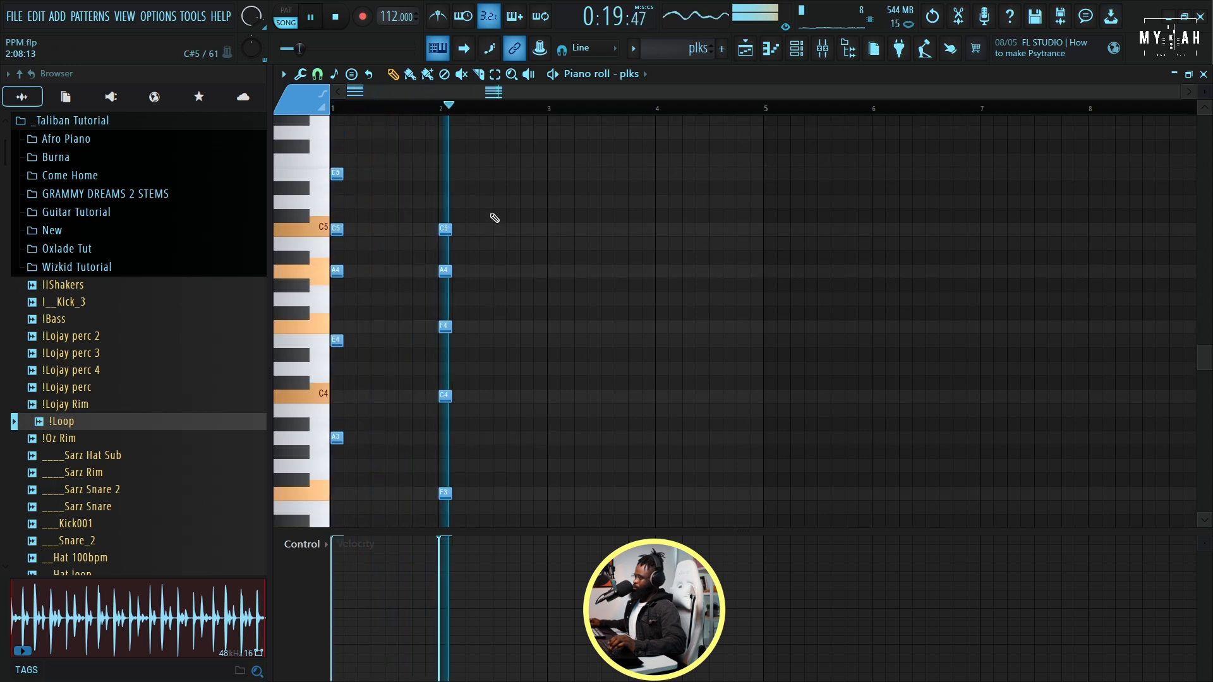
- Add a two-step chord of C4, G4, C5 and E5 at step 7 of bar 2 and audition it
scroll(499, 252, down, 4)
key(space)
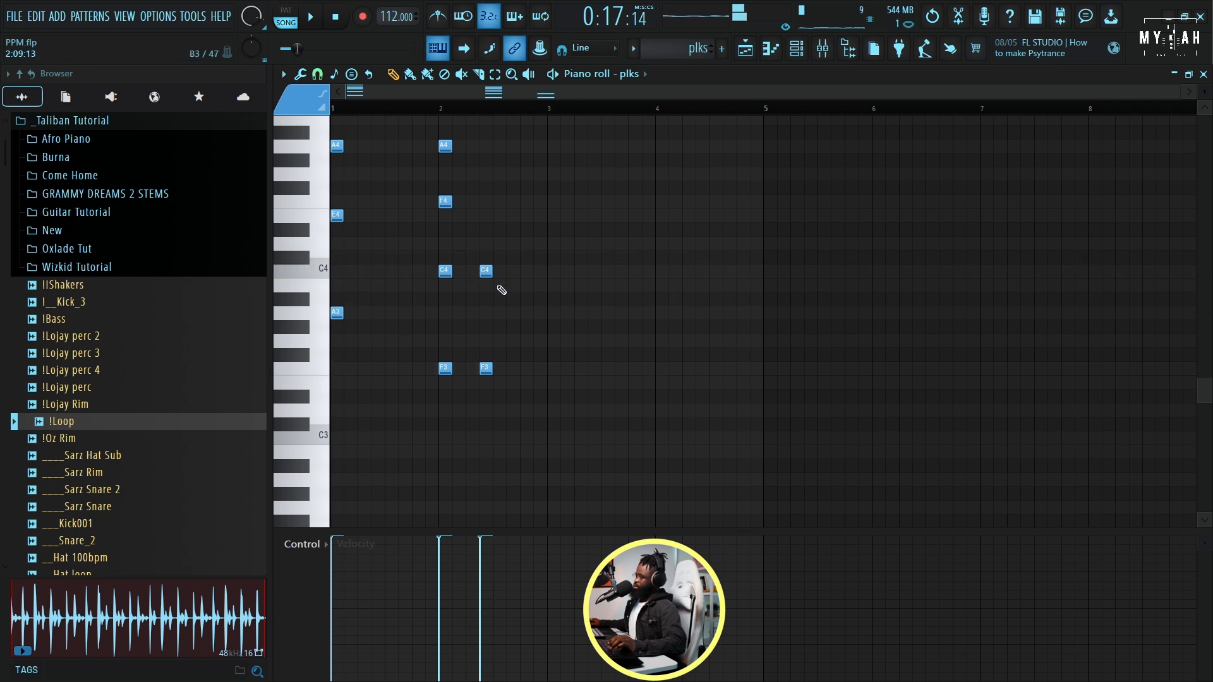
scroll(493, 253, up, 3)
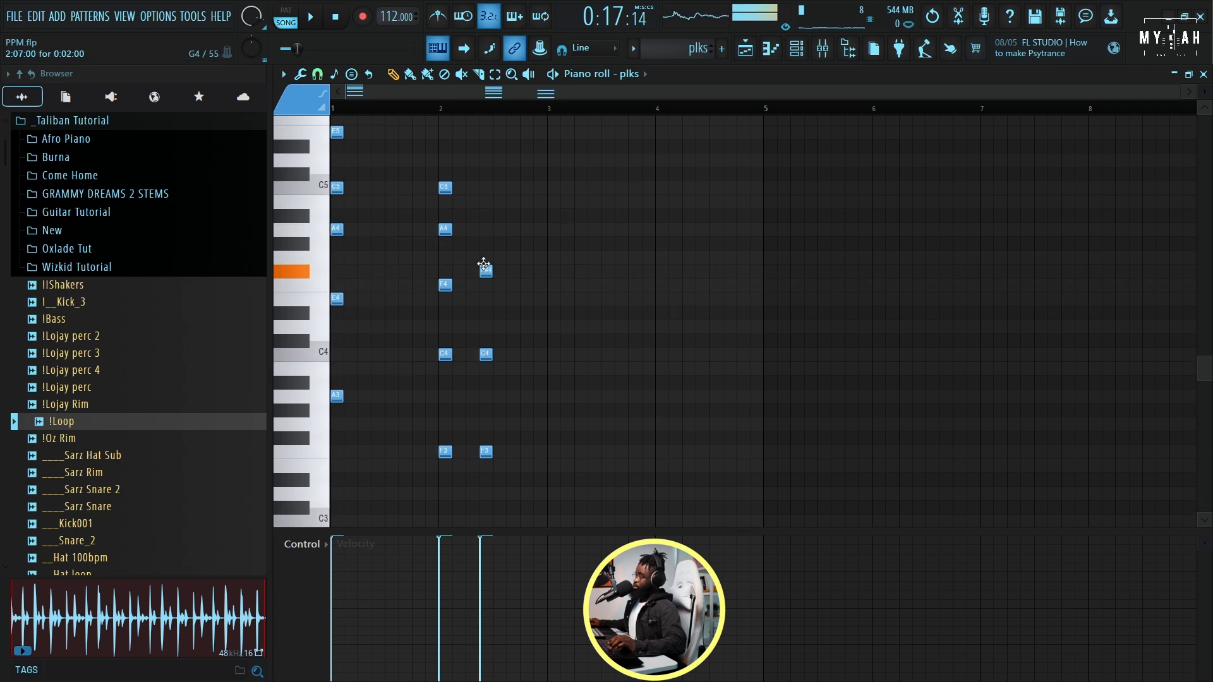
scroll(489, 208, up, 3)
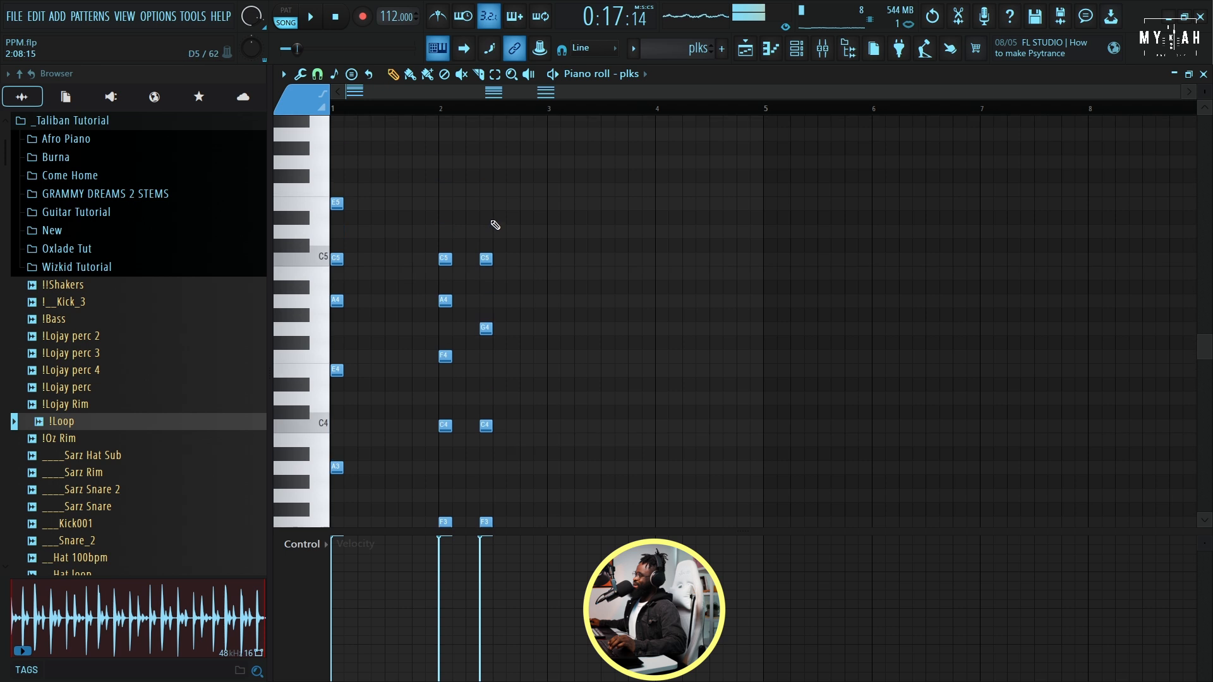
key(space)
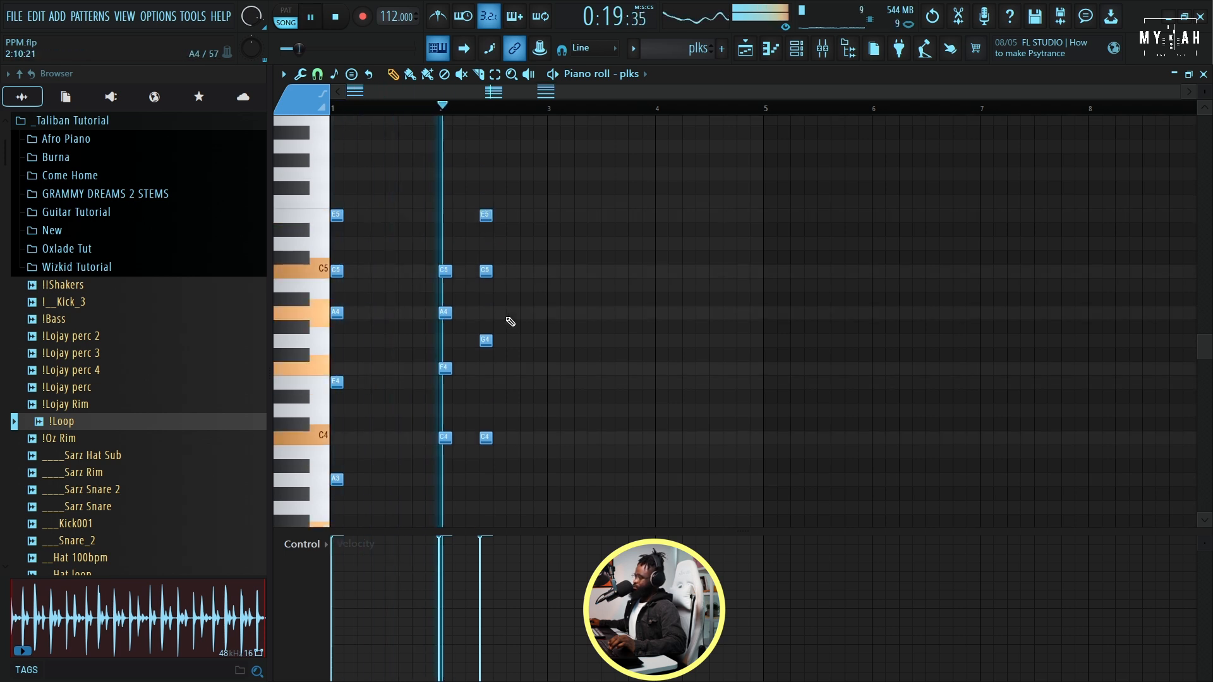
scroll(529, 343, down, 6)
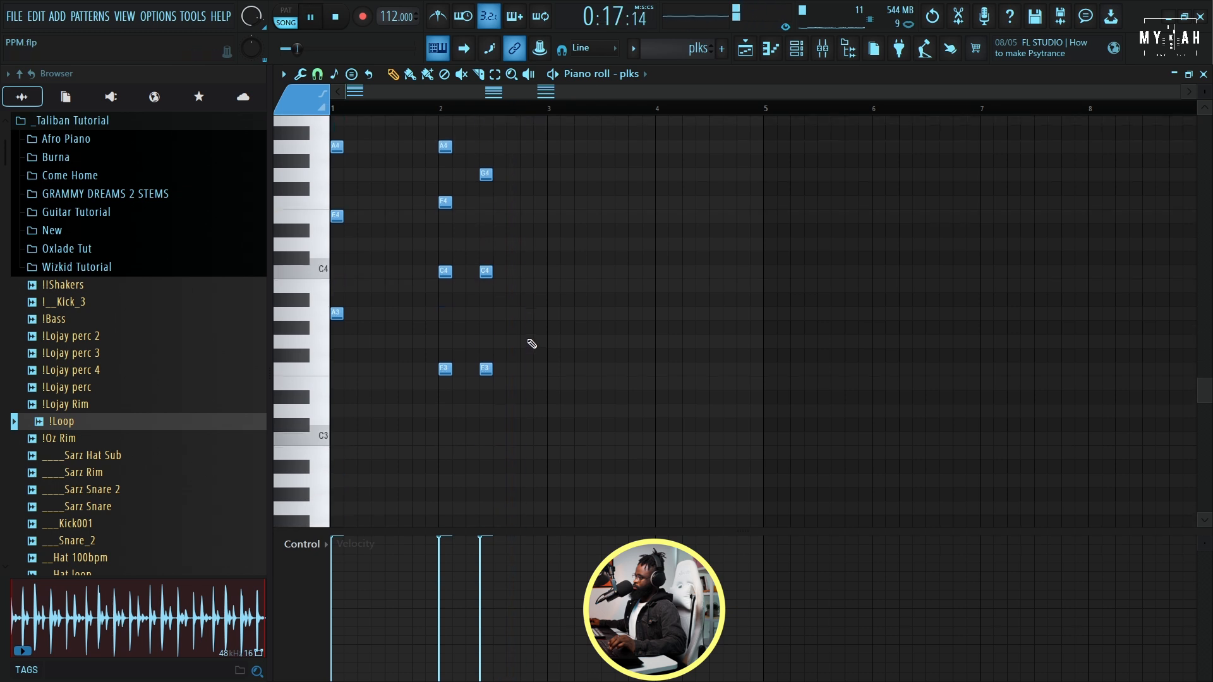
right_click(486, 370)
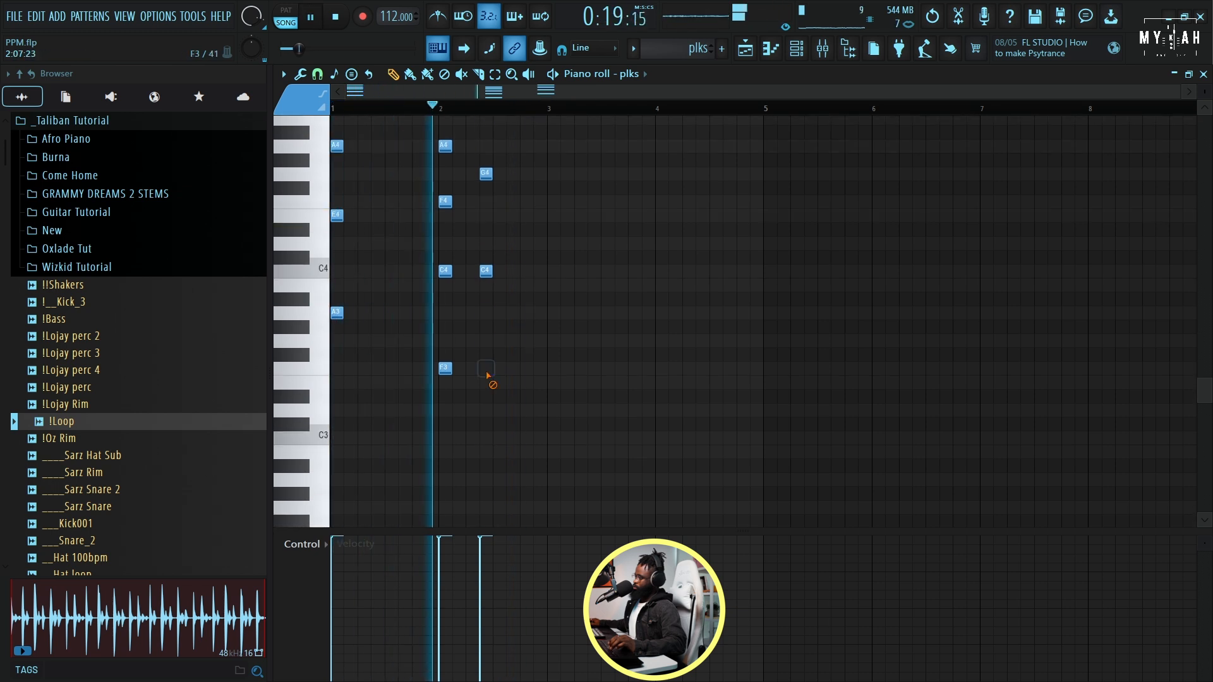
scroll(499, 371, up, 2)
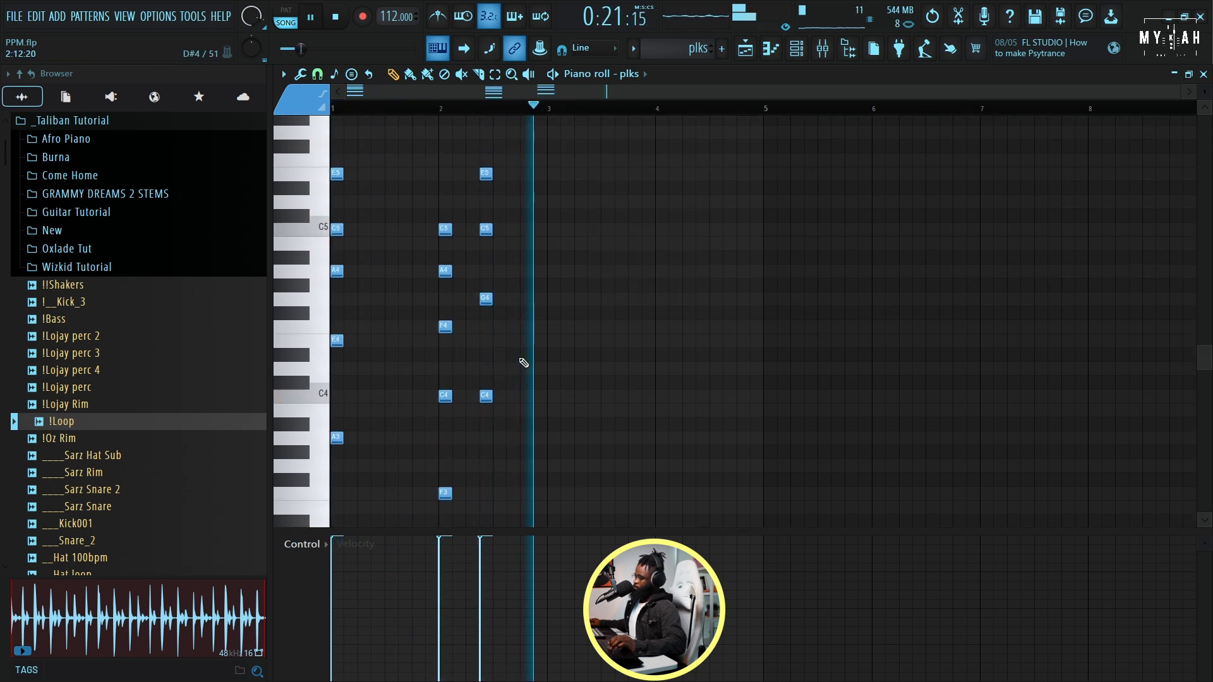
- Add a C5 pickup note just before bar 2 and duplicate the two-bar phrase into bars 3 and 4
scroll(560, 379, up, 3)
click(428, 230)
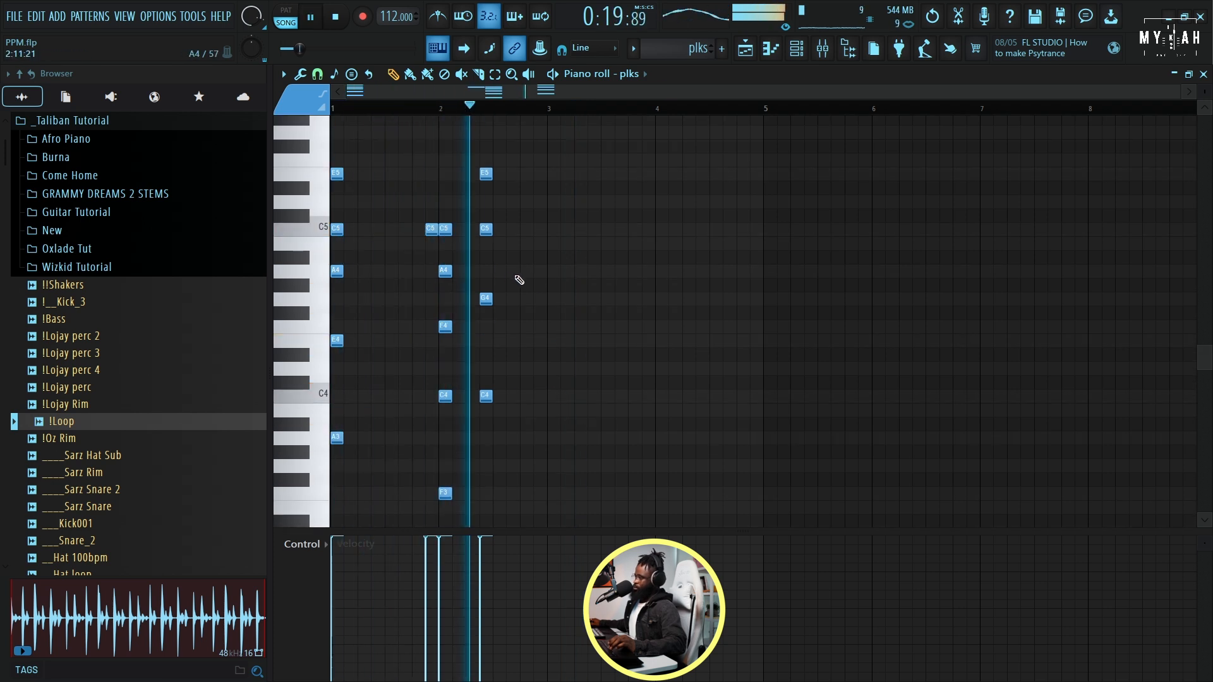
scroll(569, 309, down, 3)
key(ctrl+b)
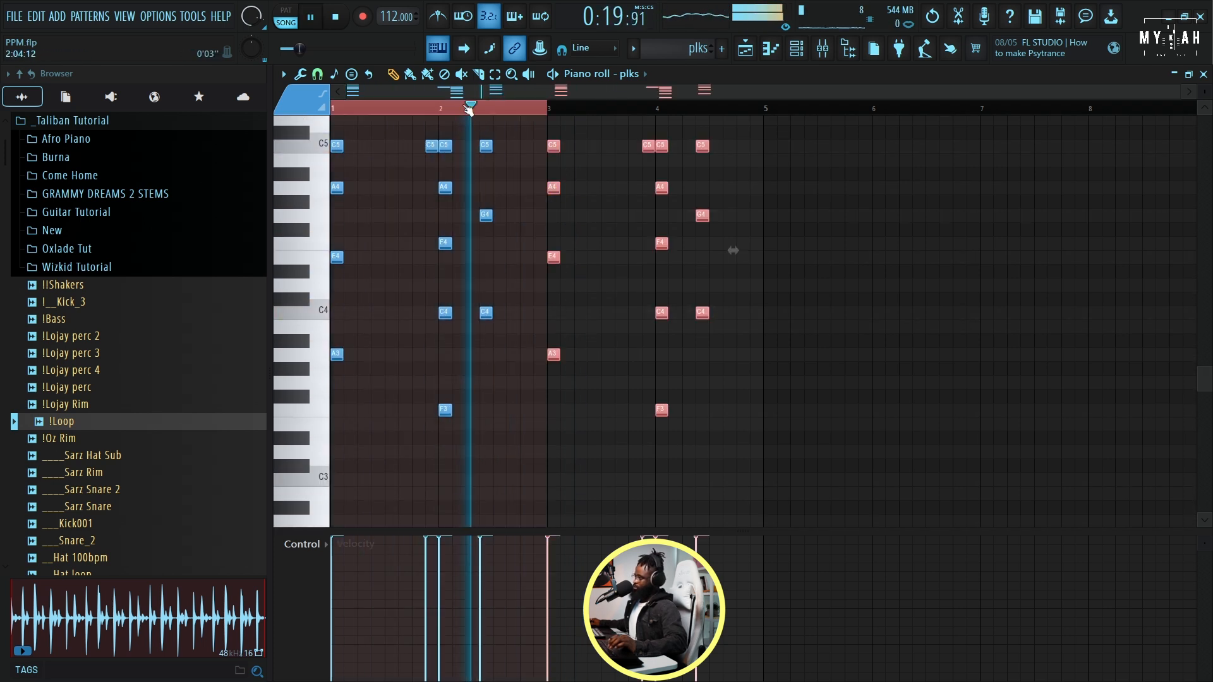
double_click(466, 110)
scroll(577, 269, up, 3)
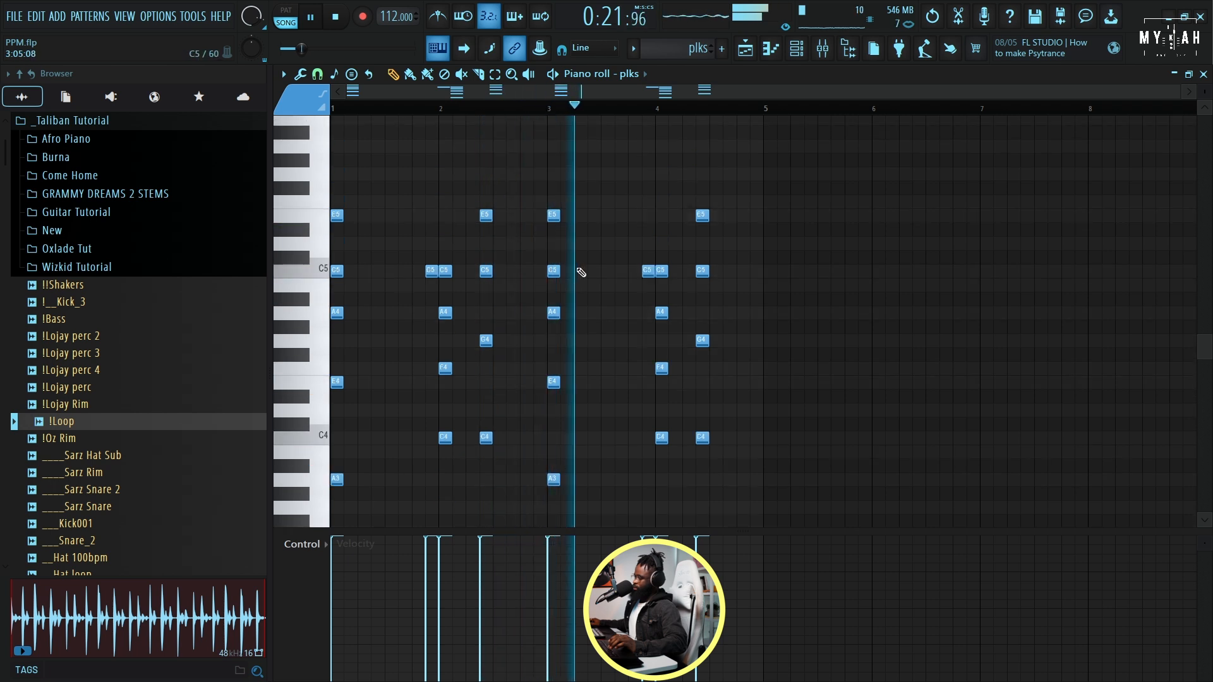
- Replace bar 3's pickup with a rising C5, E5, G5 run into bar 4, and end bar 4 with E5, G5 and C5
key(space)
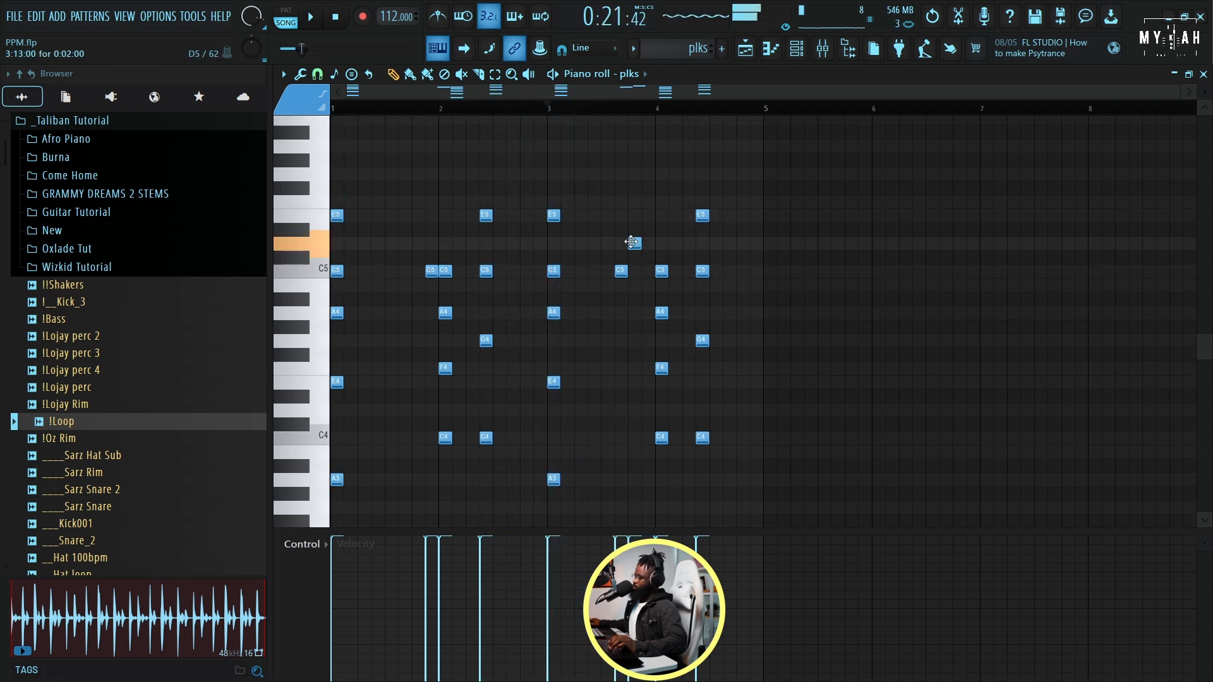
key(space)
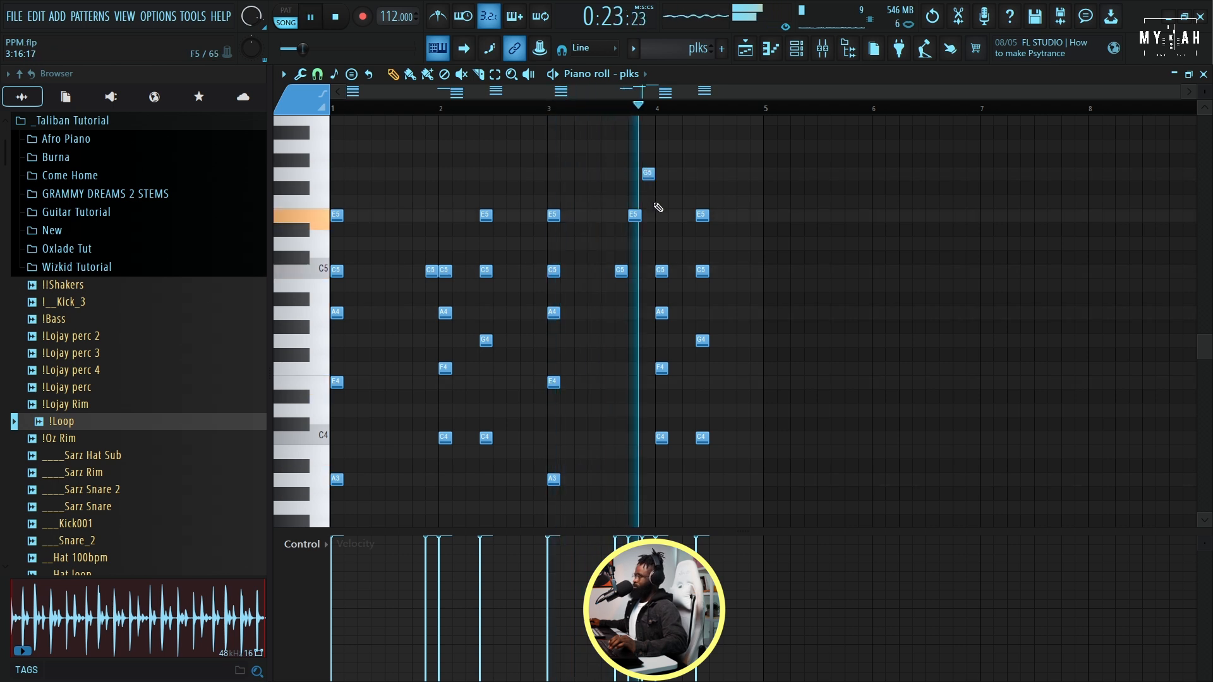
scroll(695, 285, down, 3)
key(space)
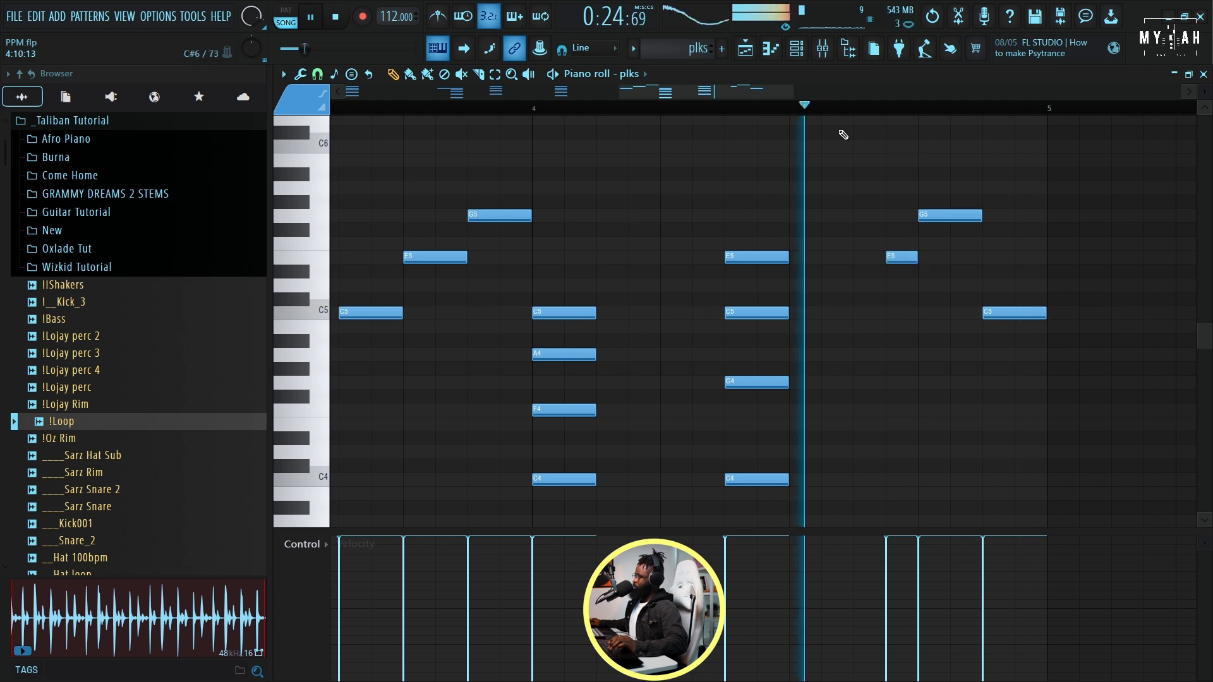
- Place another plks clip on Track 16 at bar 13 of the playlist and play the arrangement
key(F5)
click(685, 511)
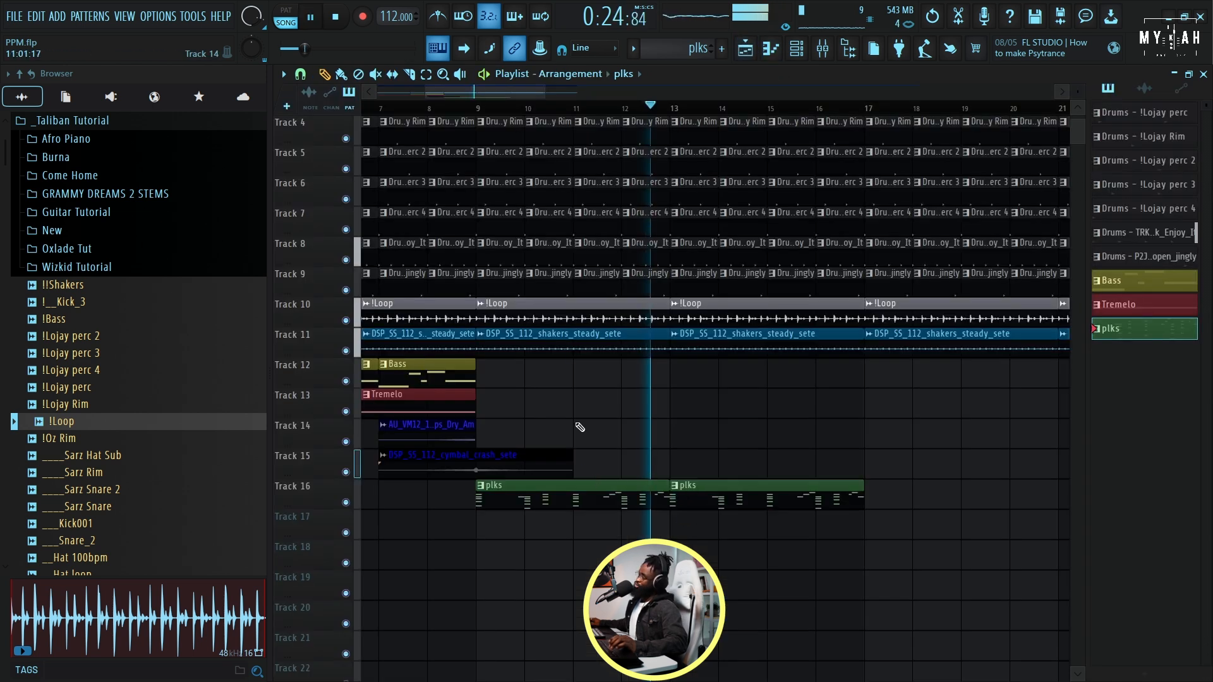
key(space)
ctrl+scroll(488, 235, down, 2)
scroll(488, 235, up, 3)
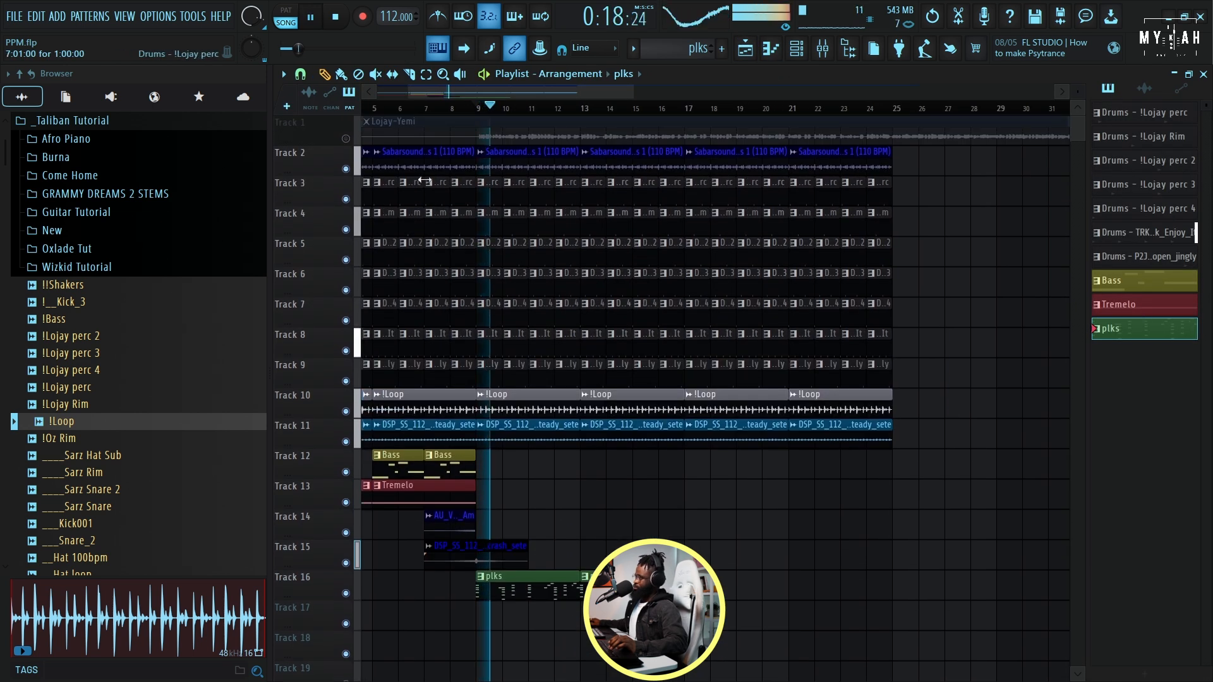
- Isolate the Lojay-Yemi vocal with the Track 16 plks part and repeat the plks clips at bars 17 and 21
right_click(346, 139)
key(space)
click(345, 591)
key(space)
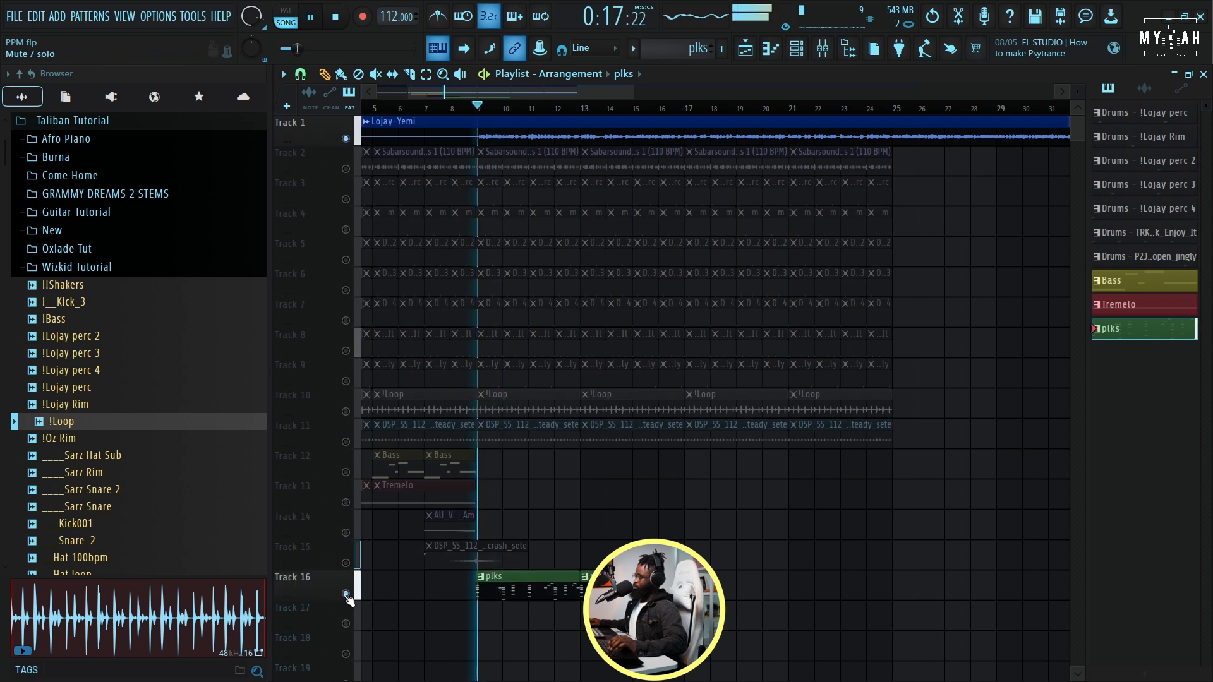
scroll(494, 118, down, 1)
scroll(494, 119, down, 1)
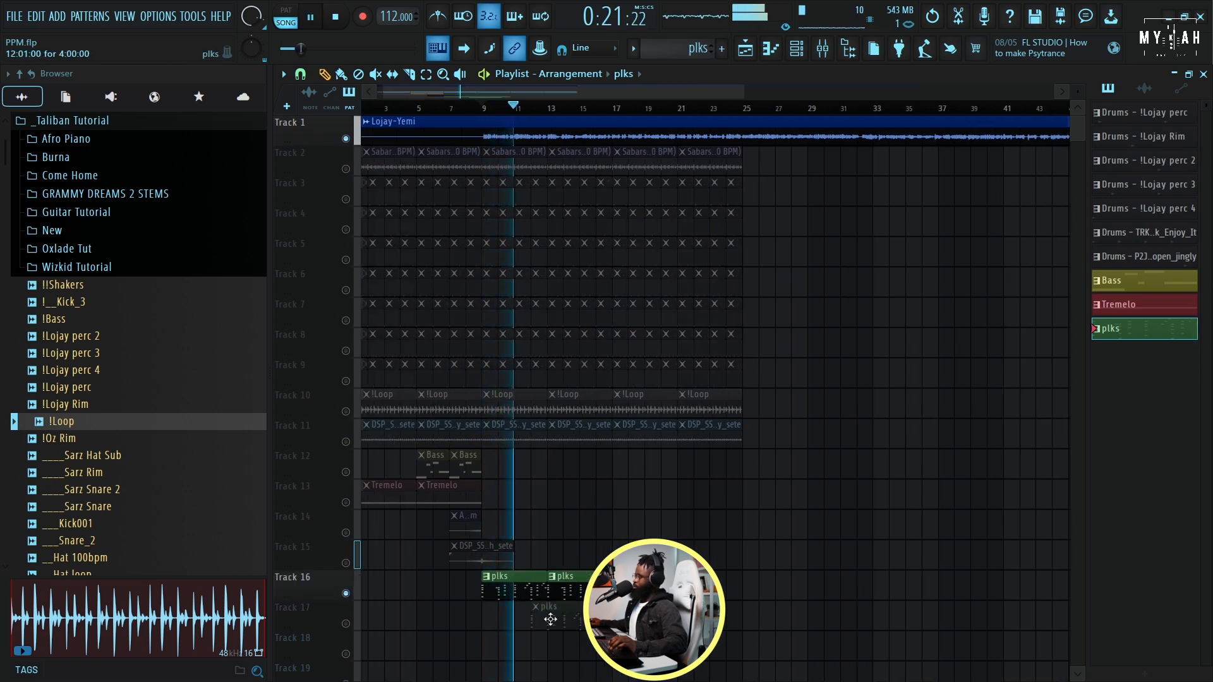
- Turn off the Delay effect in the plks channel's Hive synth
key(F6)
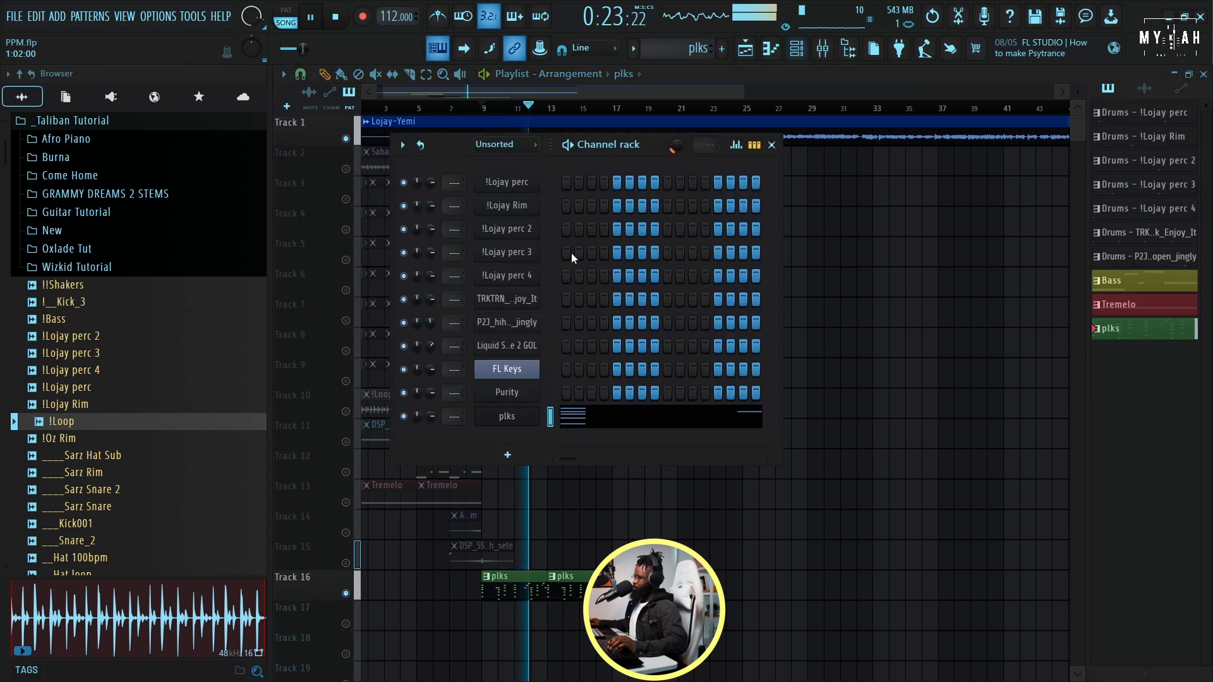
click(513, 417)
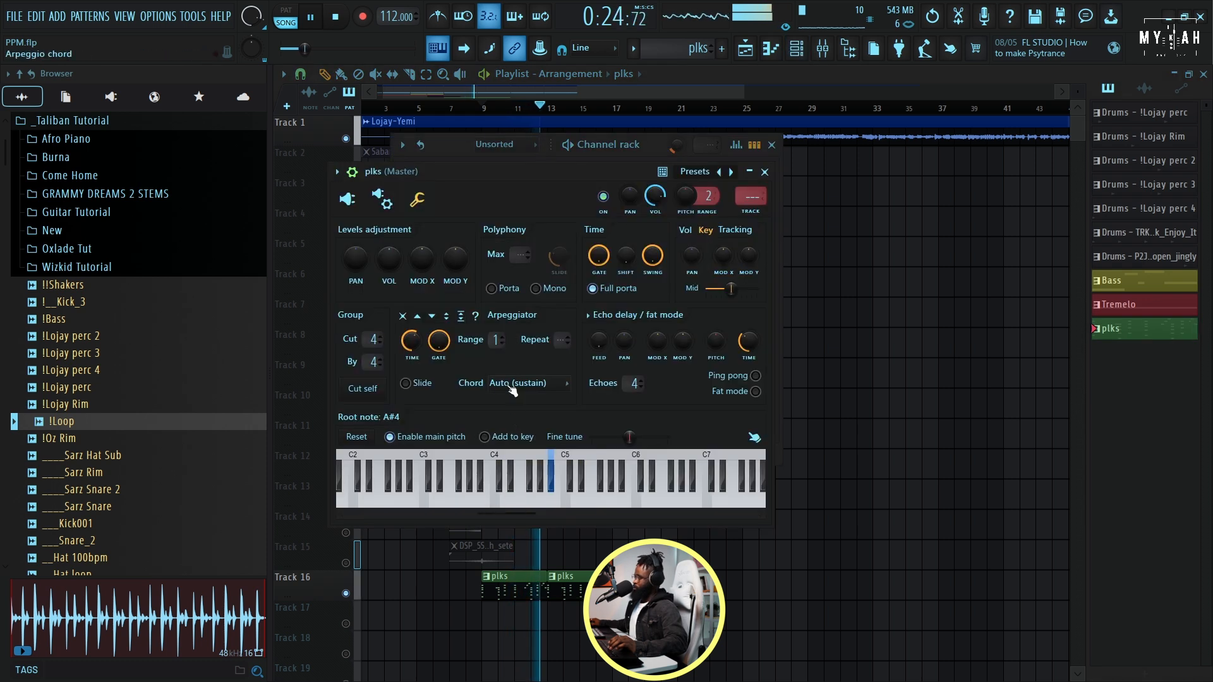
click(354, 200)
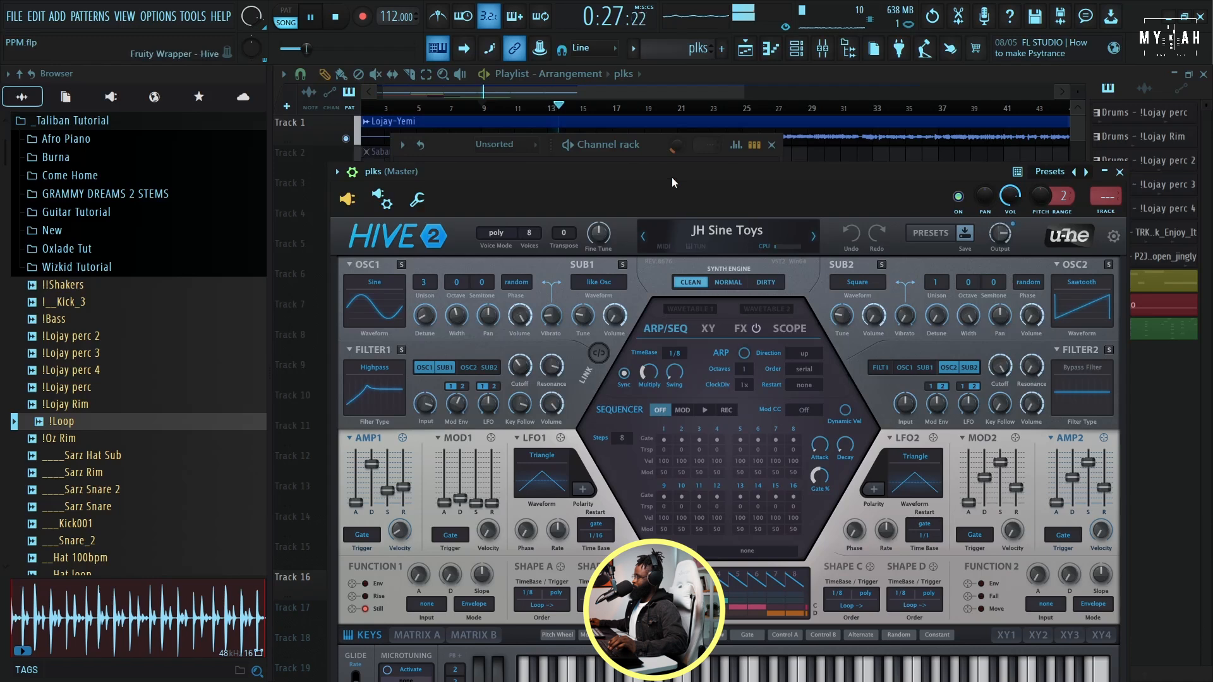
drag(673, 175, 647, 103)
click(719, 254)
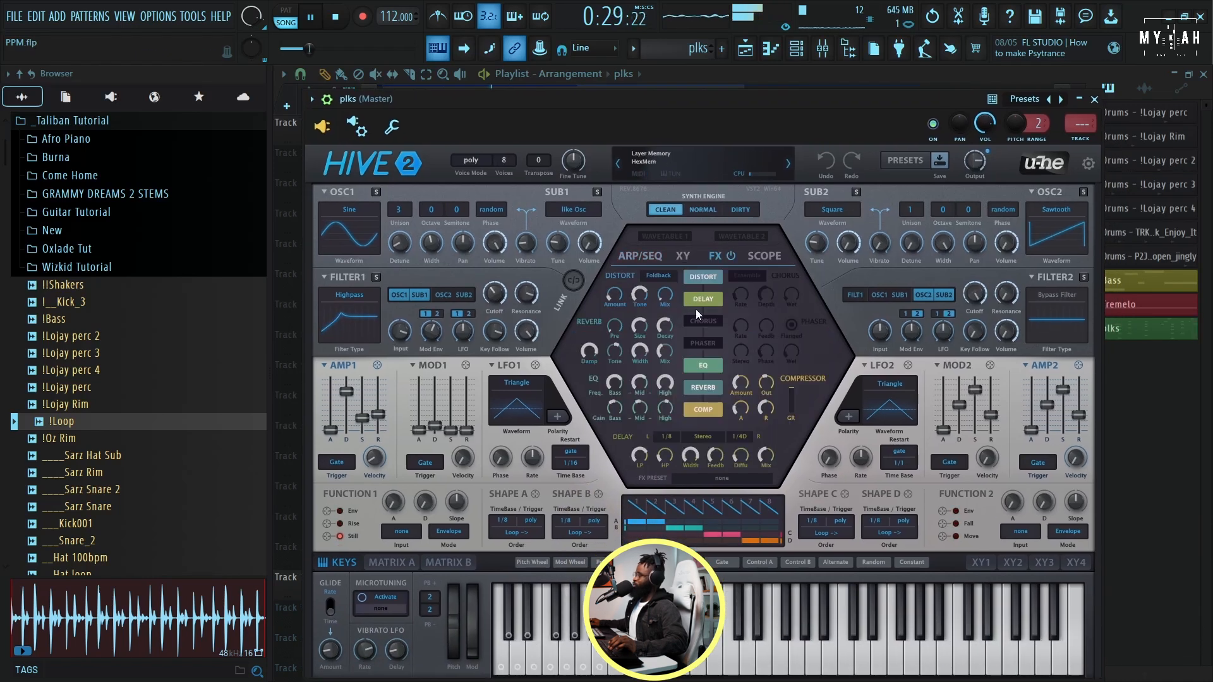
click(707, 297)
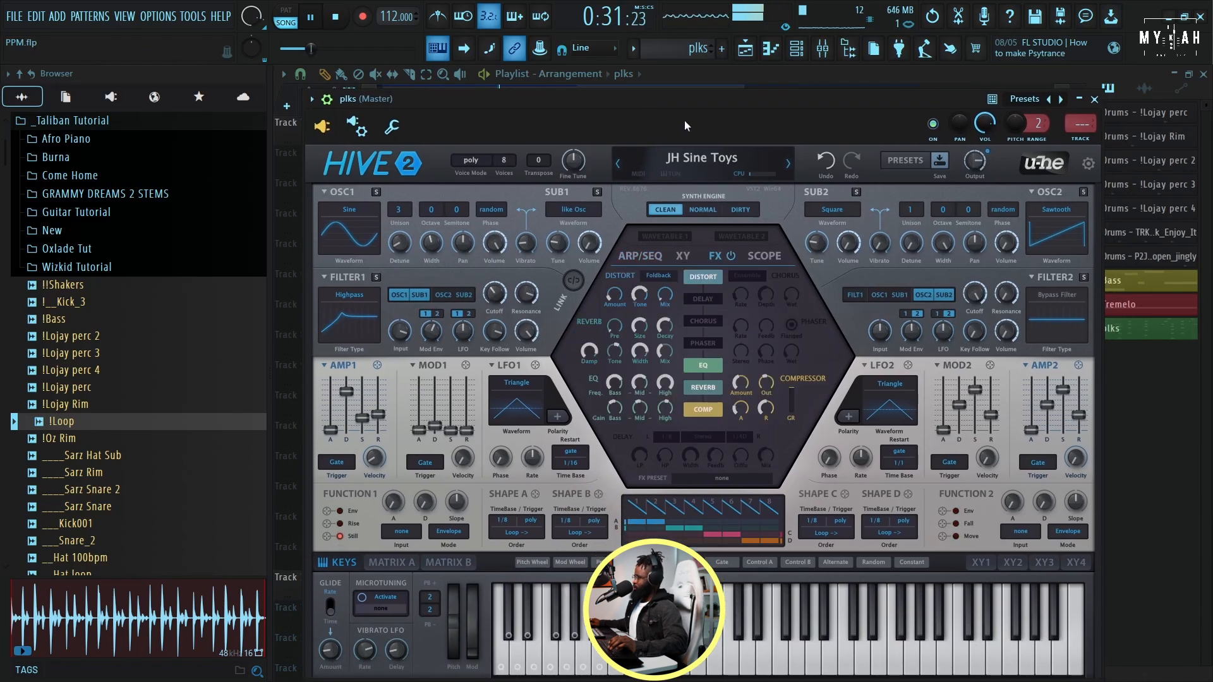
drag(684, 115, 664, 105)
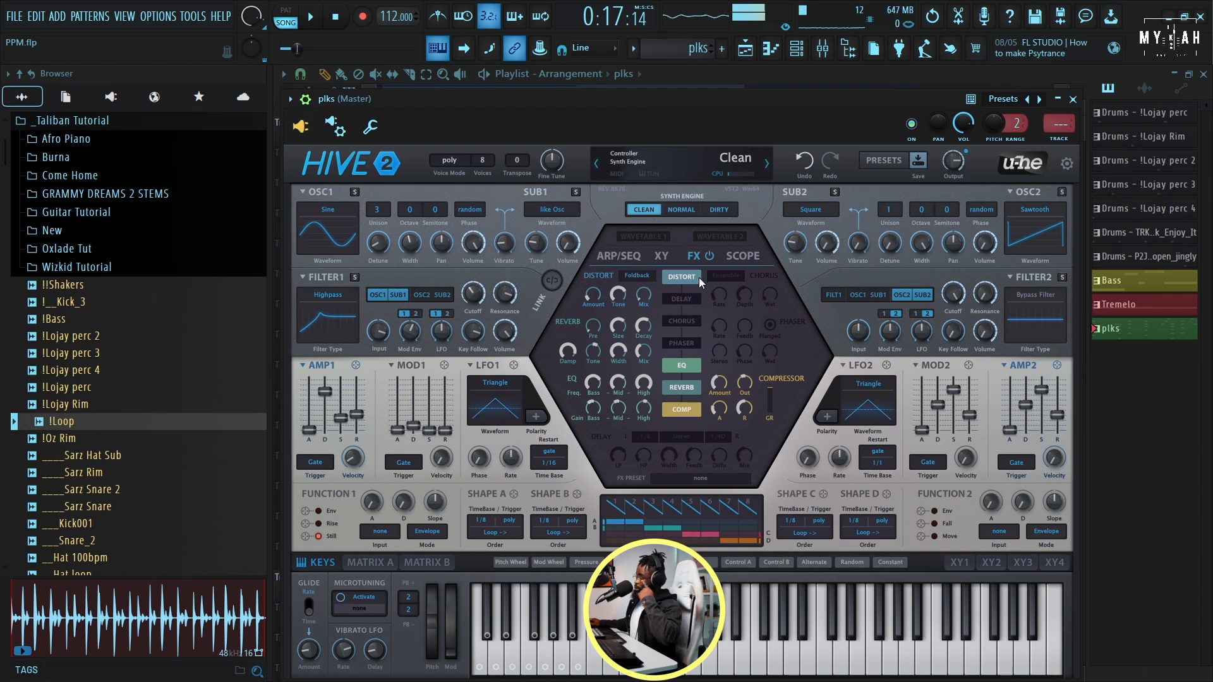
- Route plks to mixer insert 4 and add Fruity Parametric EQ 2 with a steep band 1 low cut at 50 Hz
click(1070, 143)
click(361, 122)
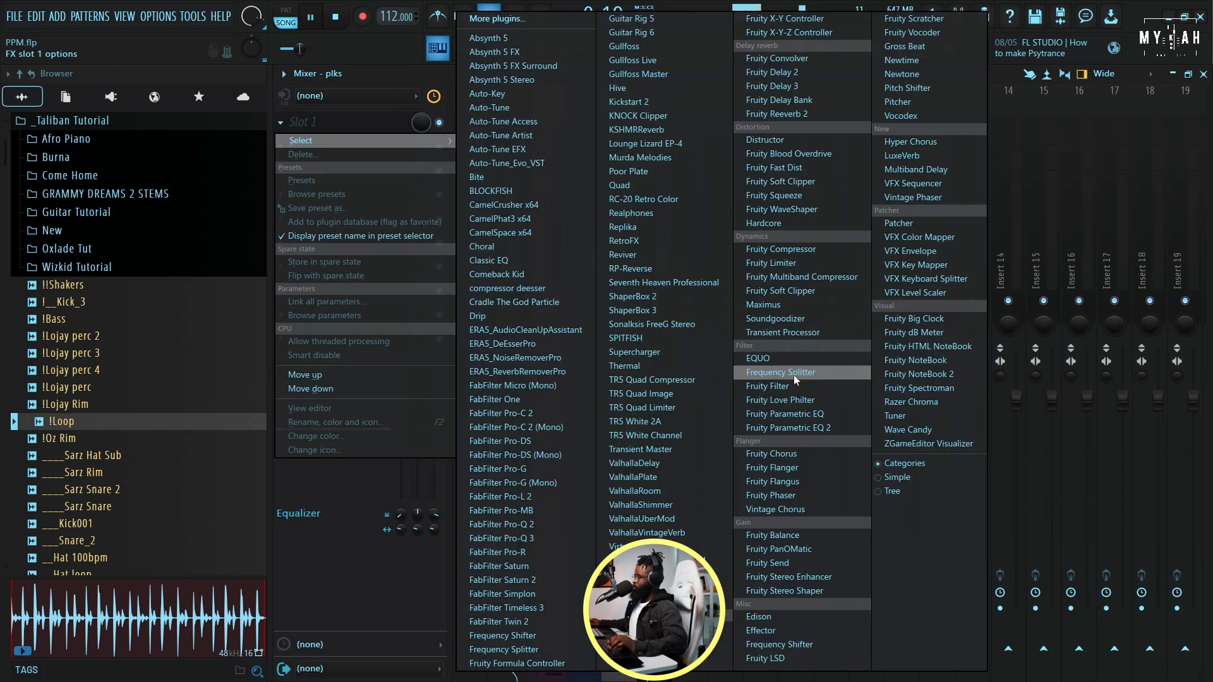
click(804, 428)
drag(393, 306, 384, 408)
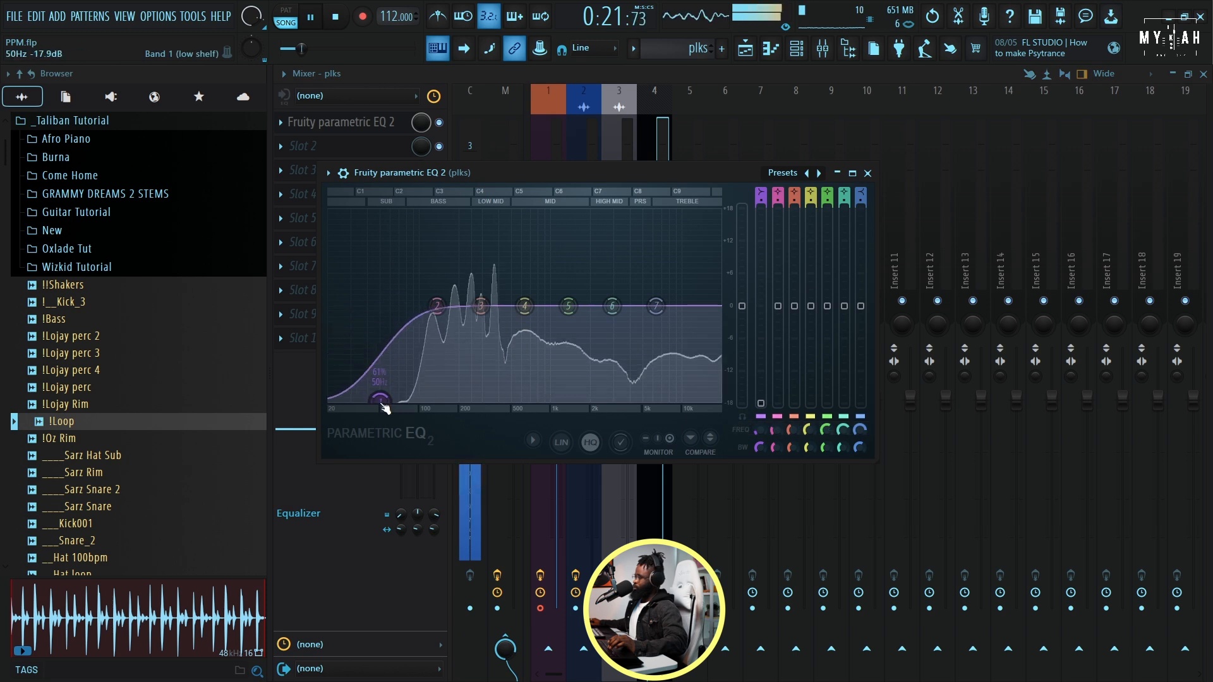
right_click(382, 404)
mouse_move(405, 458)
click(442, 458)
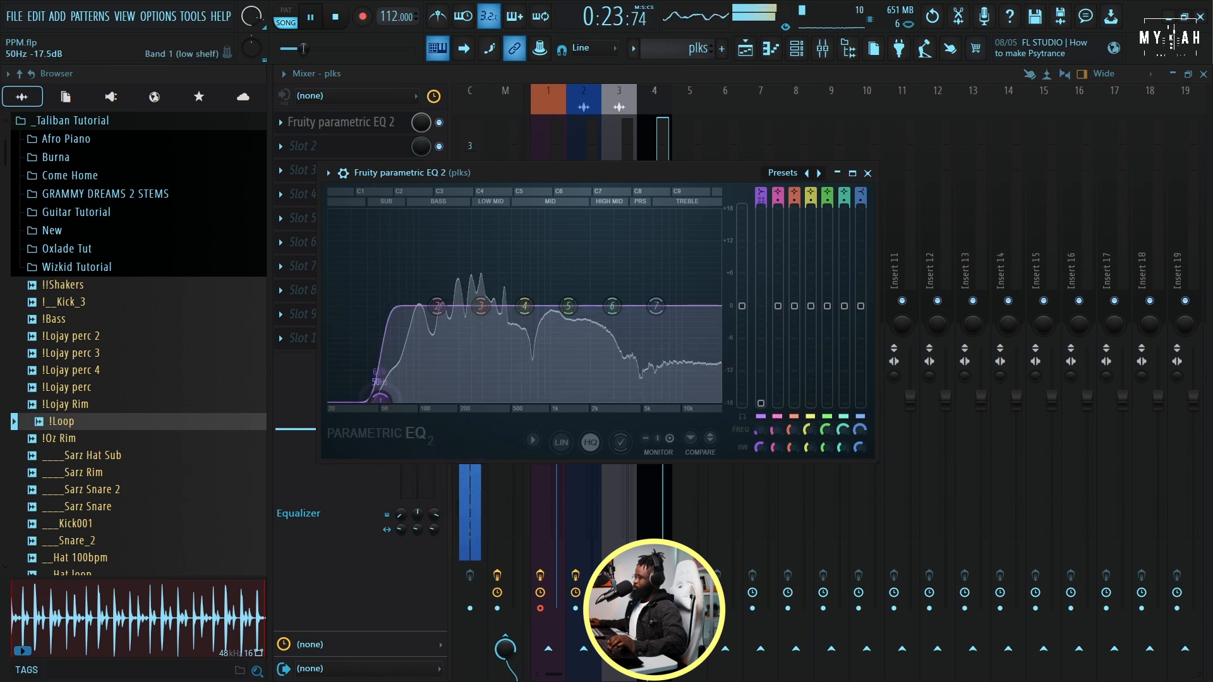
- Add an Analog Lab 4 instrument channel named Ngozi
click(745, 50)
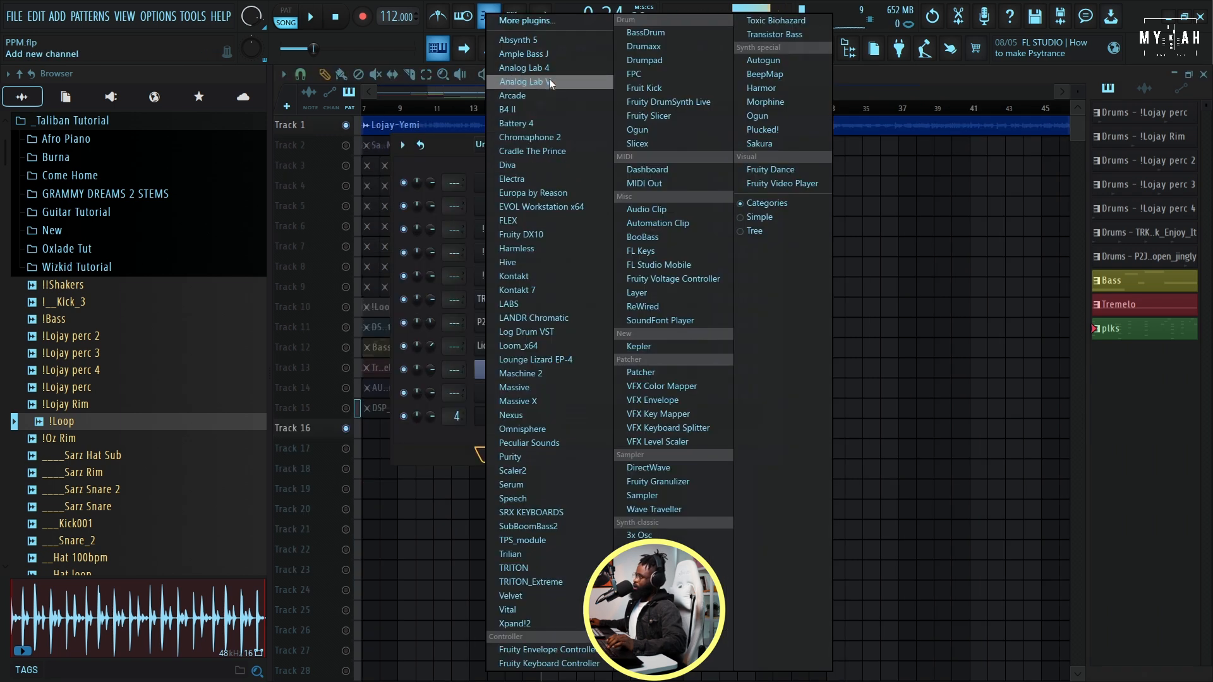
click(549, 70)
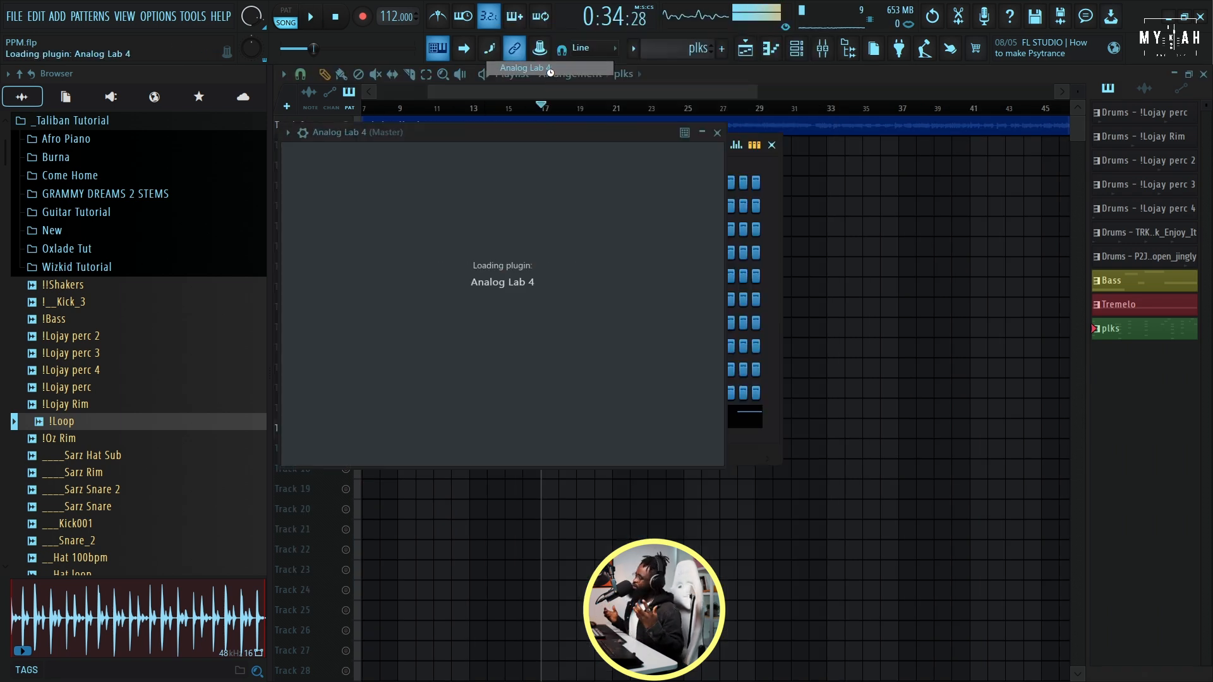
click(661, 92)
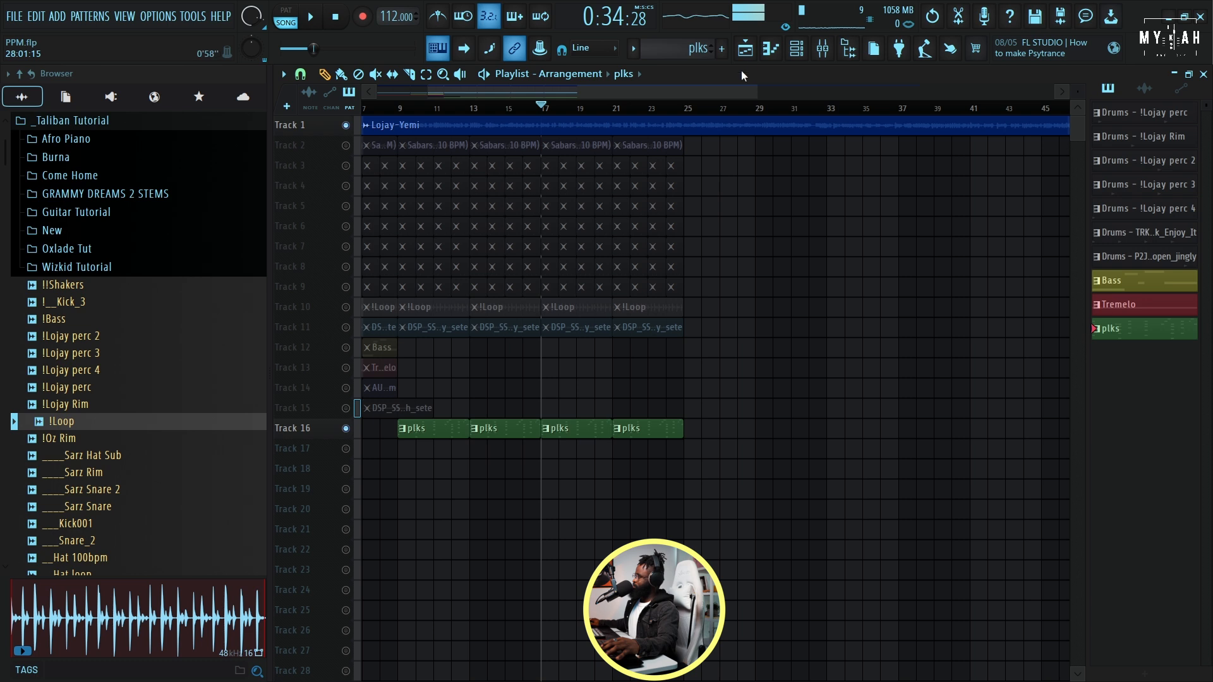
- Copy the plks notes into the Ngozi channel in a new empty pattern named Pad
click(808, 51)
right_click(521, 422)
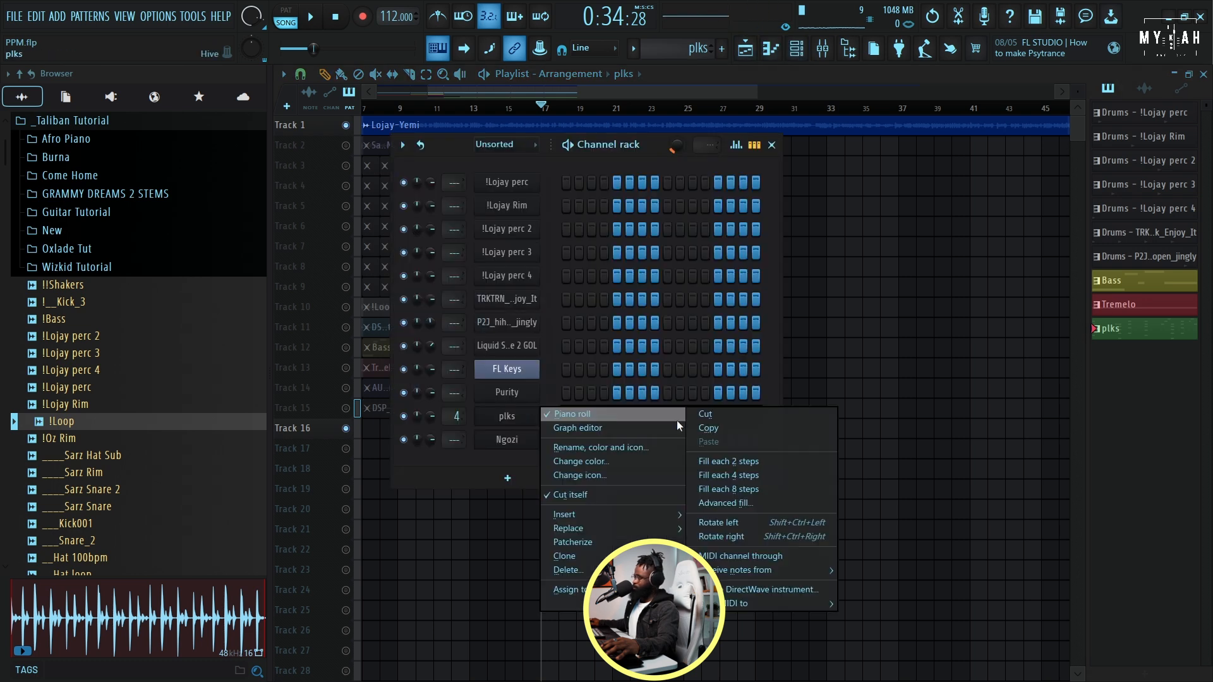
click(699, 430)
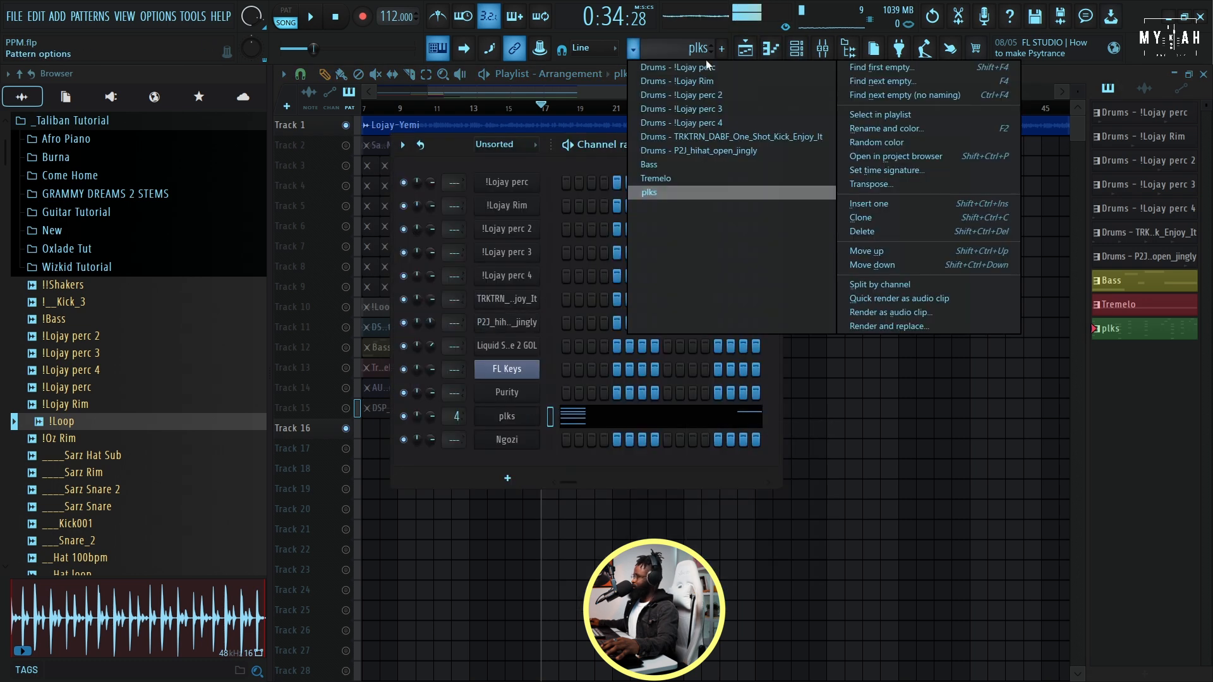
click(873, 66)
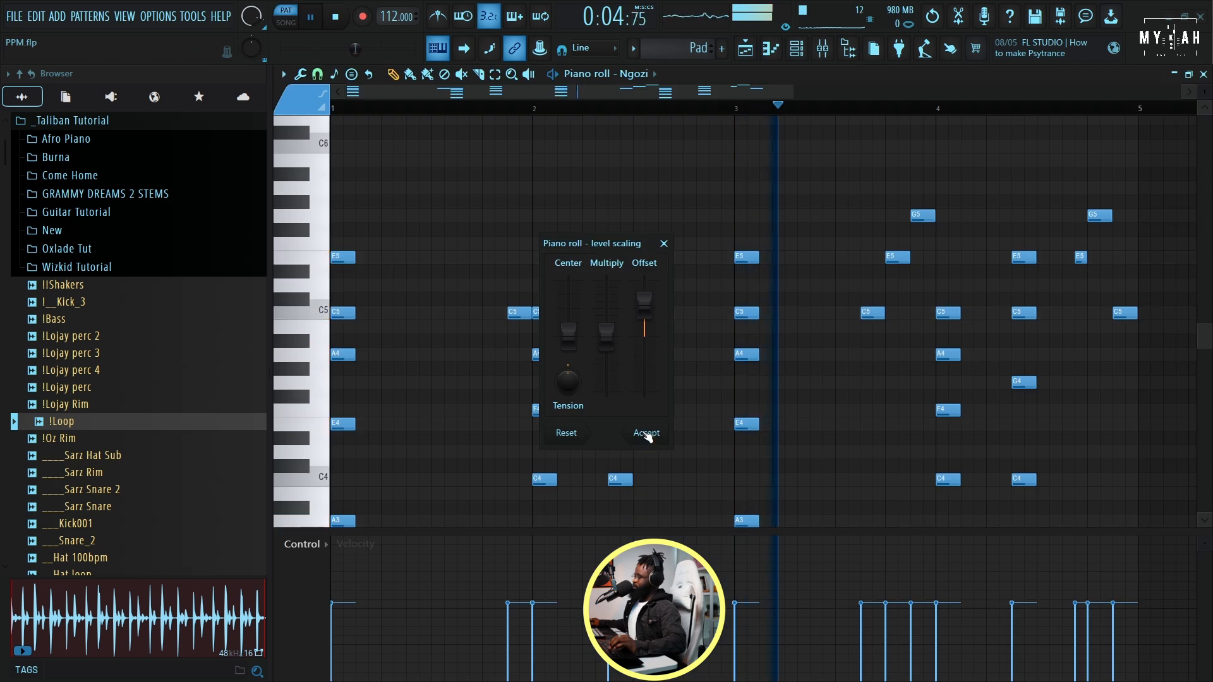
- Apply the level-scaling offset to the Pad notes and delete the single melody notes between the chords
click(642, 361)
scroll(590, 292, down, 1)
scroll(726, 256, up, 3)
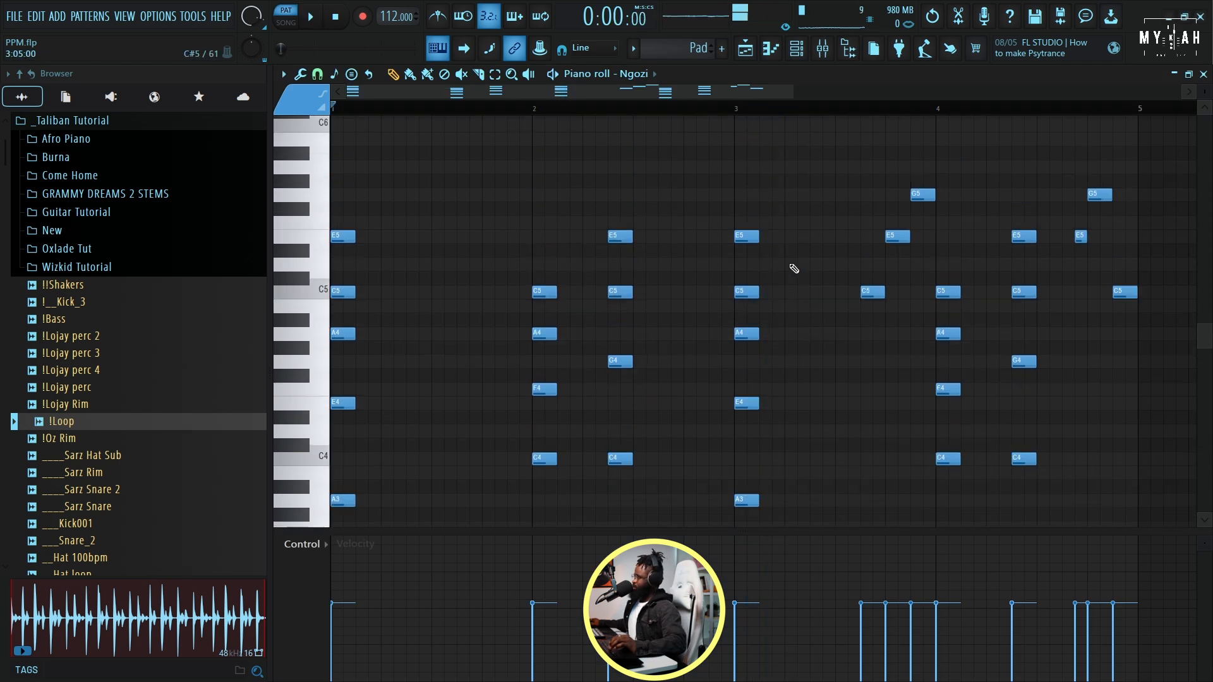
key(space)
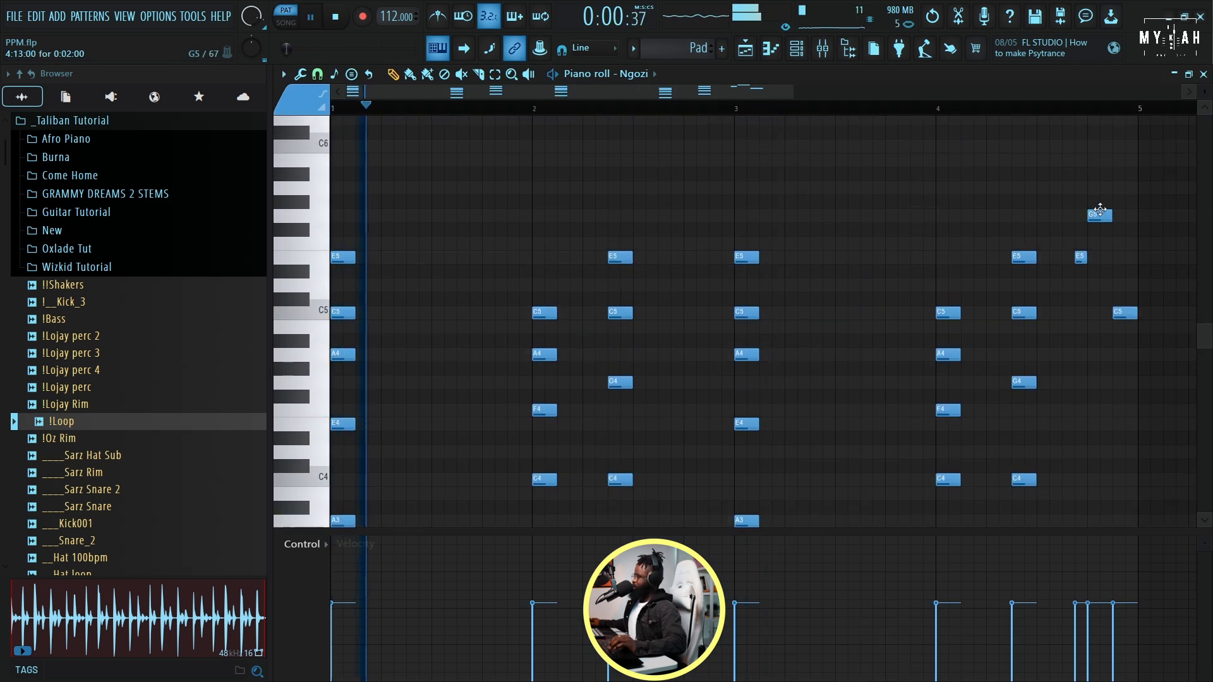
right_click(1100, 215)
right_click(1080, 257)
right_click(1124, 312)
scroll(1113, 311, down, 2)
key(space)
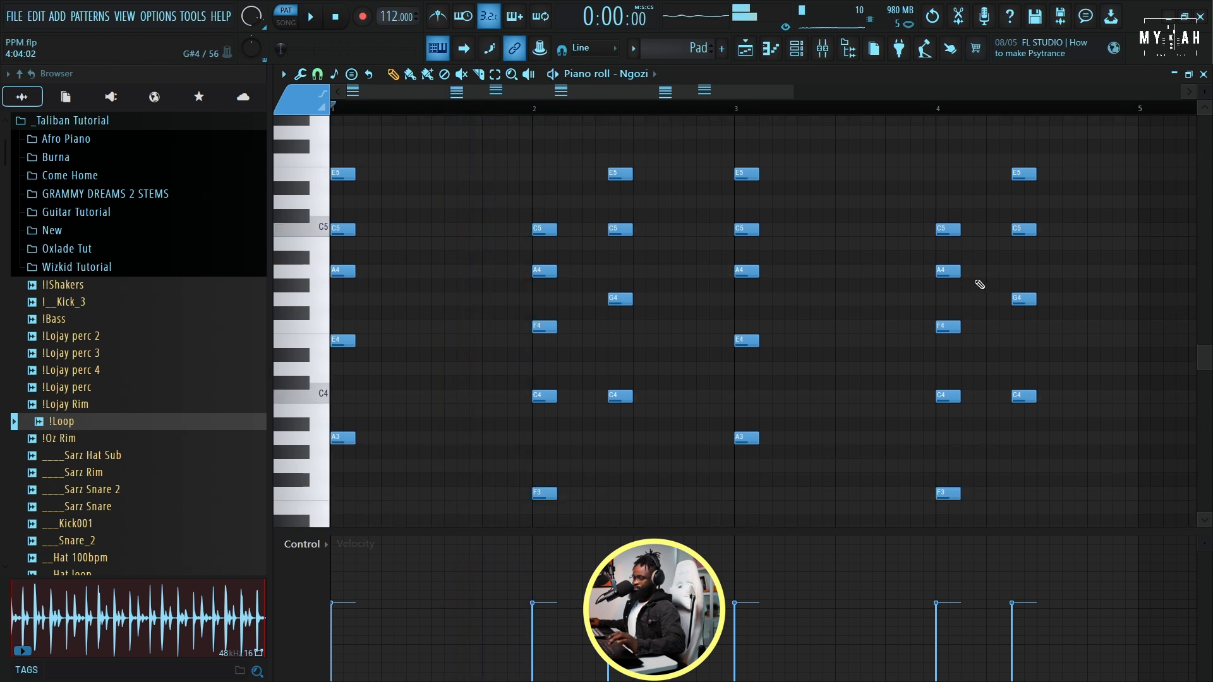
- Lengthen all the Pad chord notes to about one and a half beats and play the pattern
key(ctrl+a)
drag(355, 274, 403, 276)
key(space)
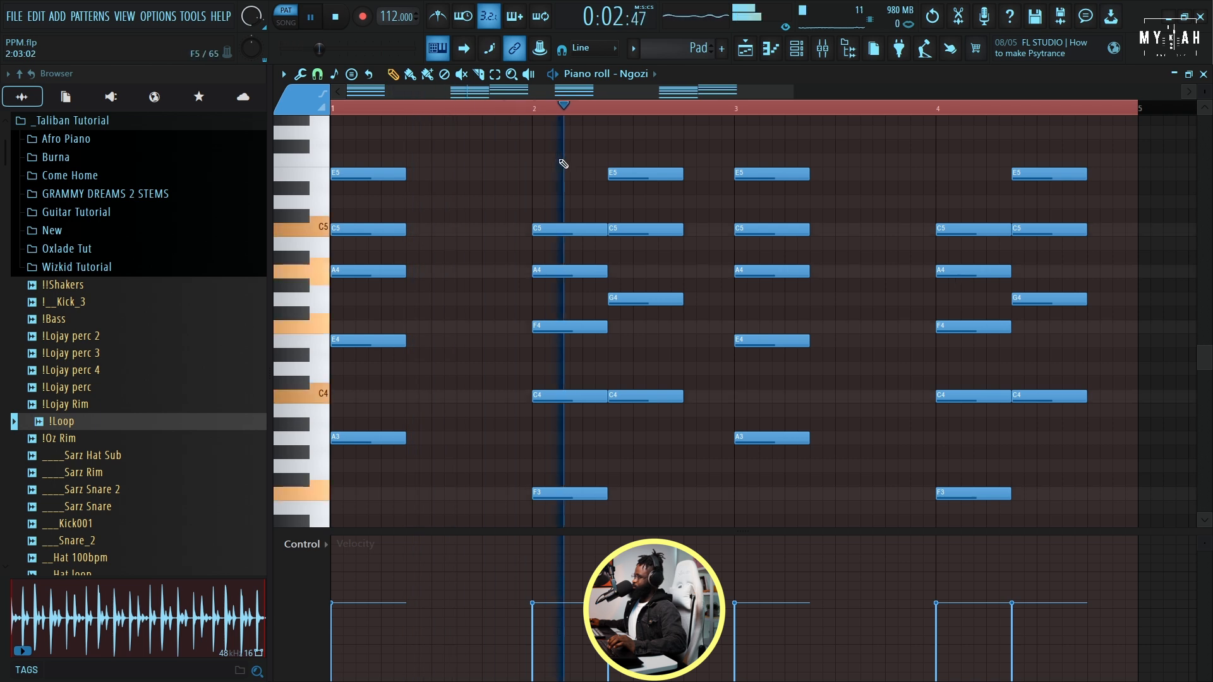
scroll(587, 114, down, 2)
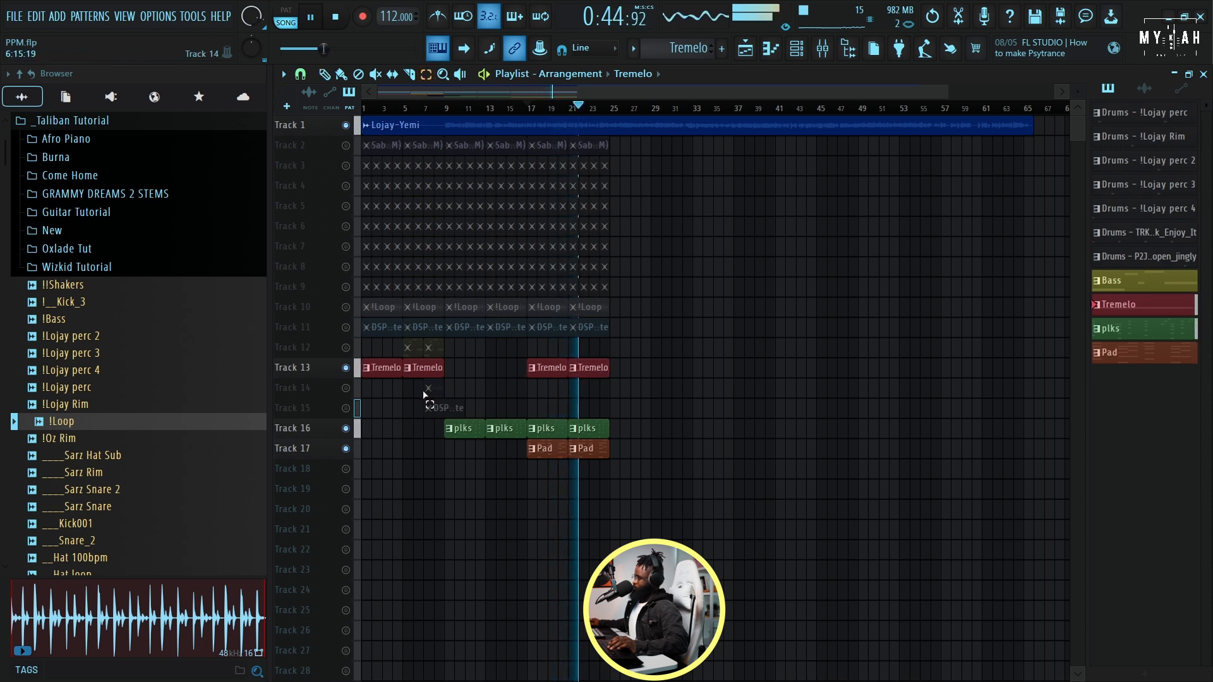
- Copy the vocal chop and cymbal crash clips on tracks 14 and 15 to bar 15
drag(423, 391, 455, 412)
click(325, 76)
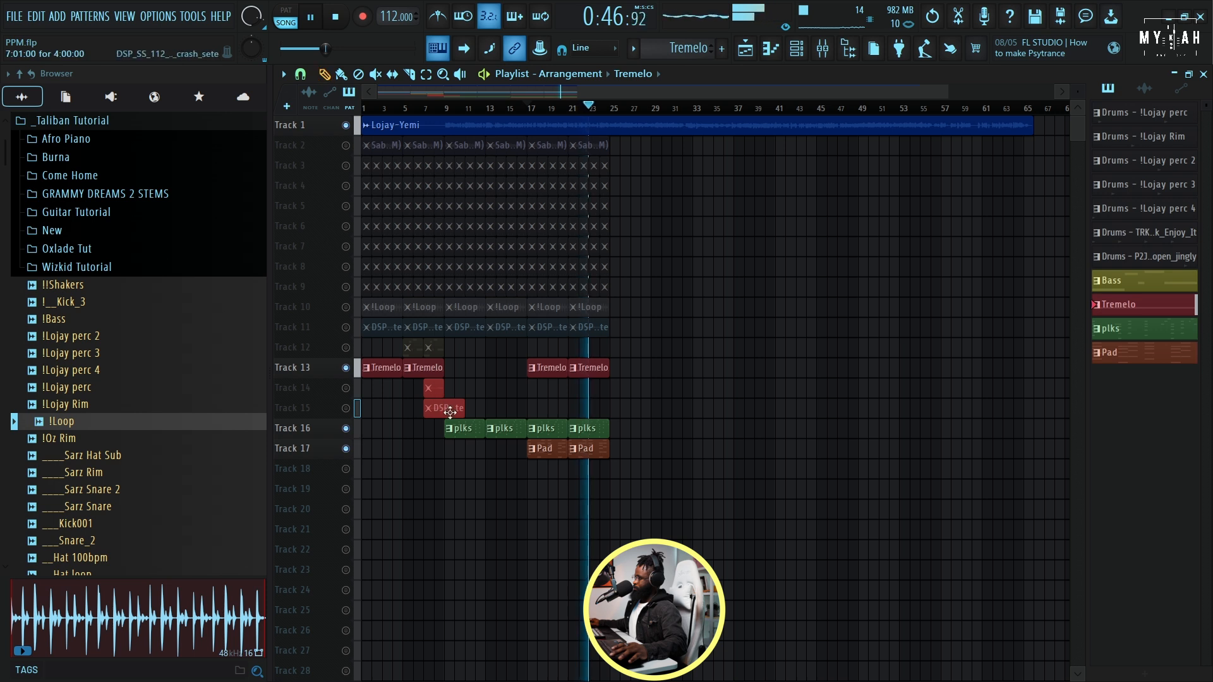
drag(449, 412, 526, 410)
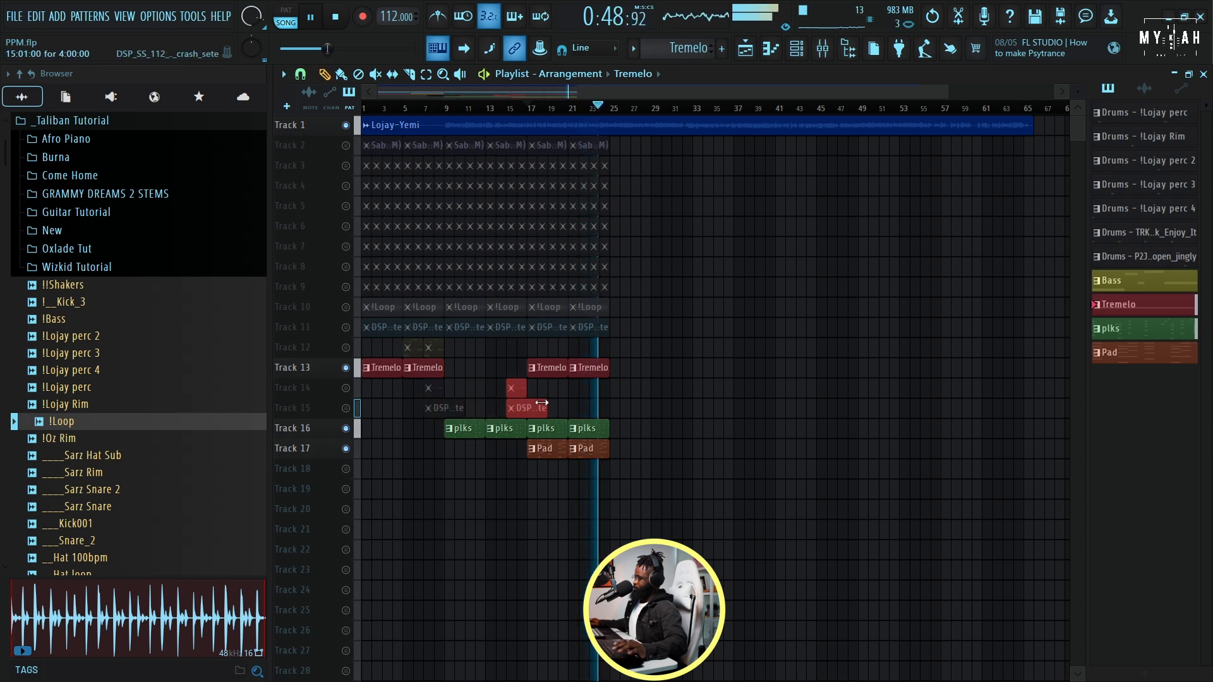
- Transpose the long note in the Tremelo pattern to A4 and return to the playlist
double_click(551, 368)
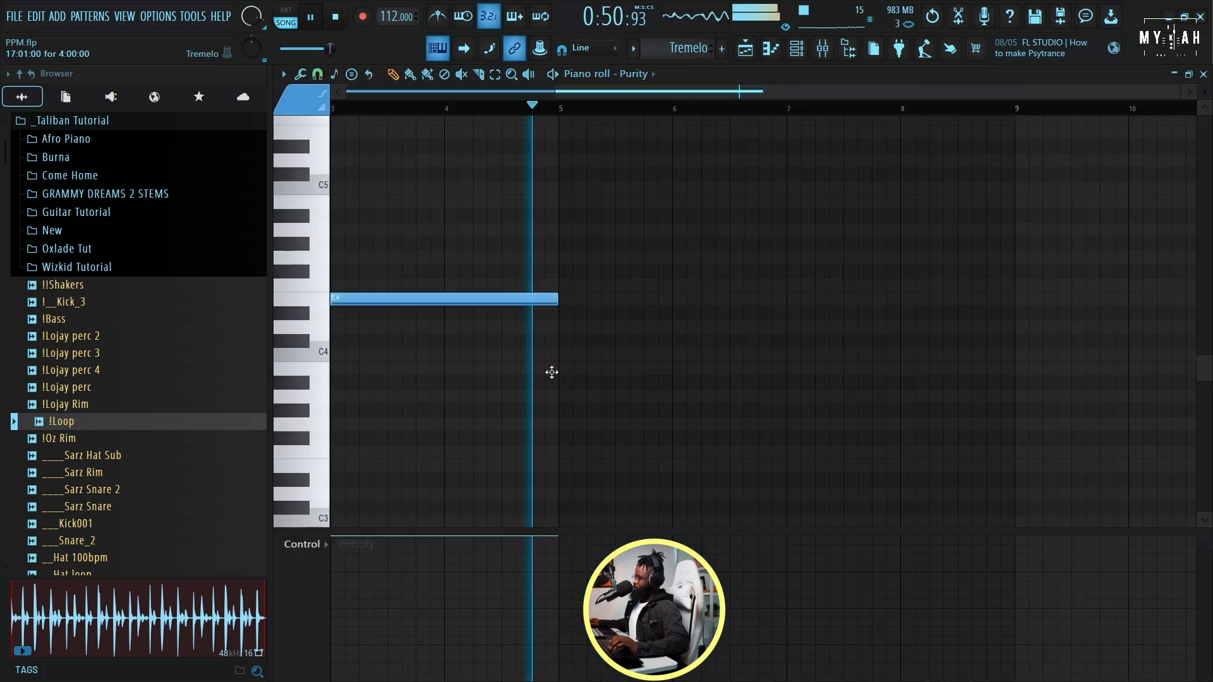
key(space)
drag(339, 298, 314, 226)
key(space)
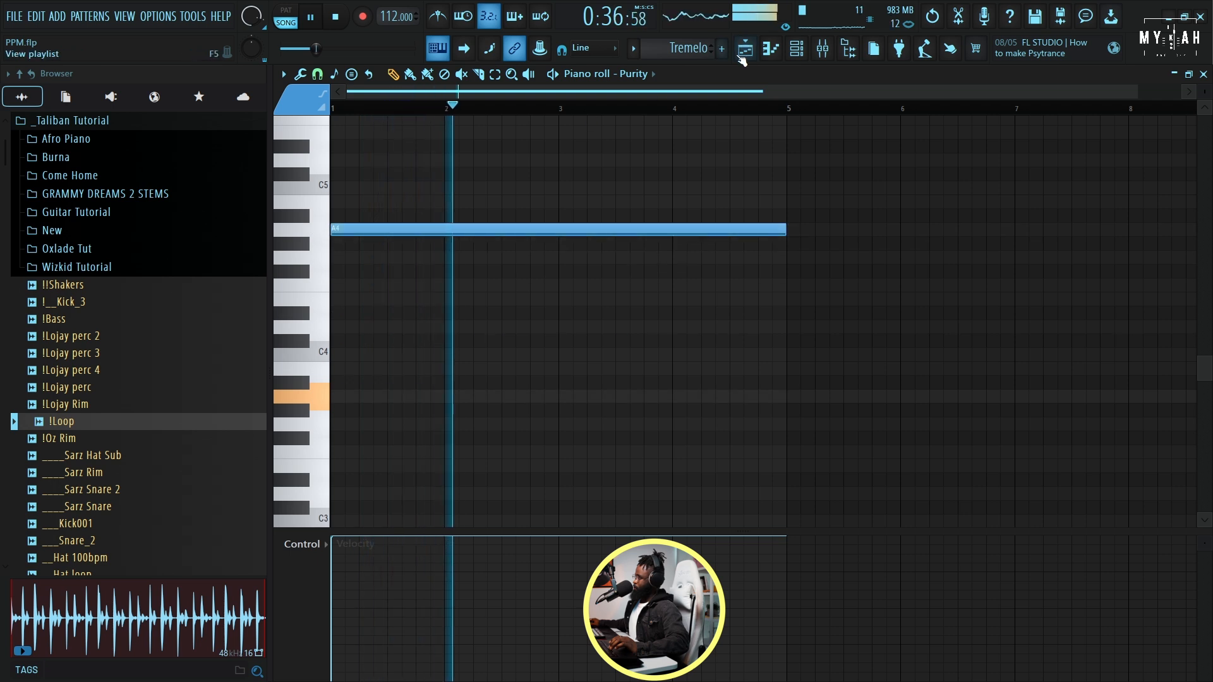
click(746, 48)
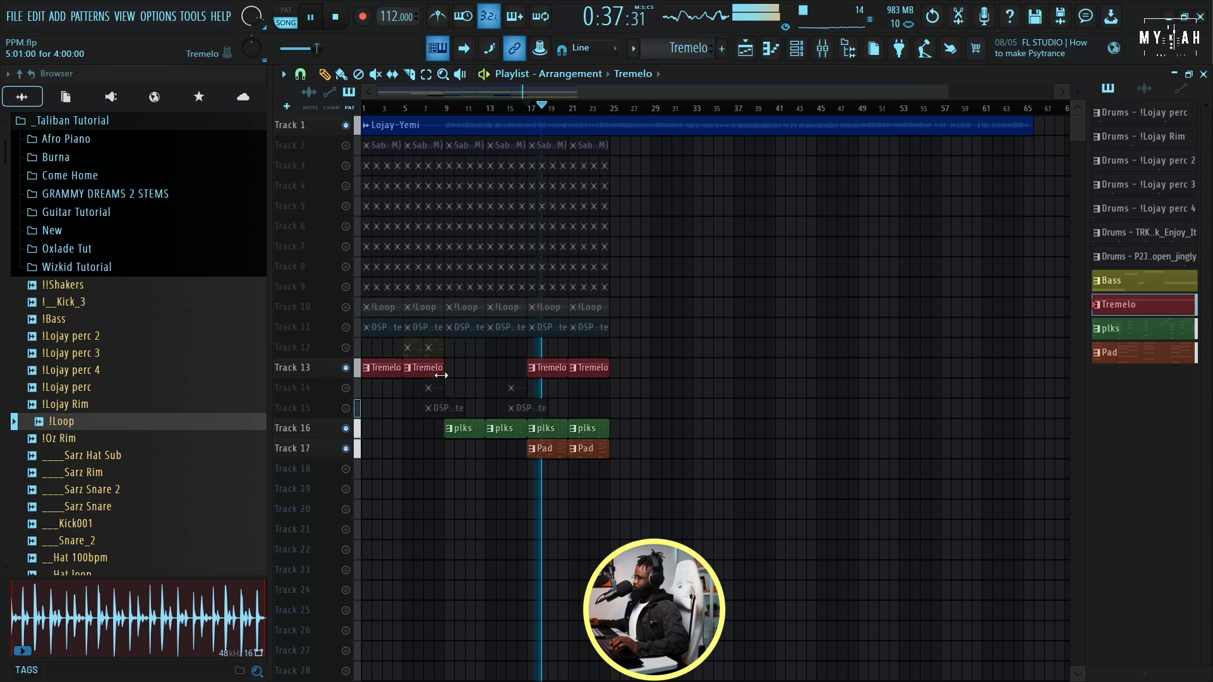
- Extend the Bass clips on track 12 through bar 16 and unmute tracks 12, 14 and 15
click(412, 357)
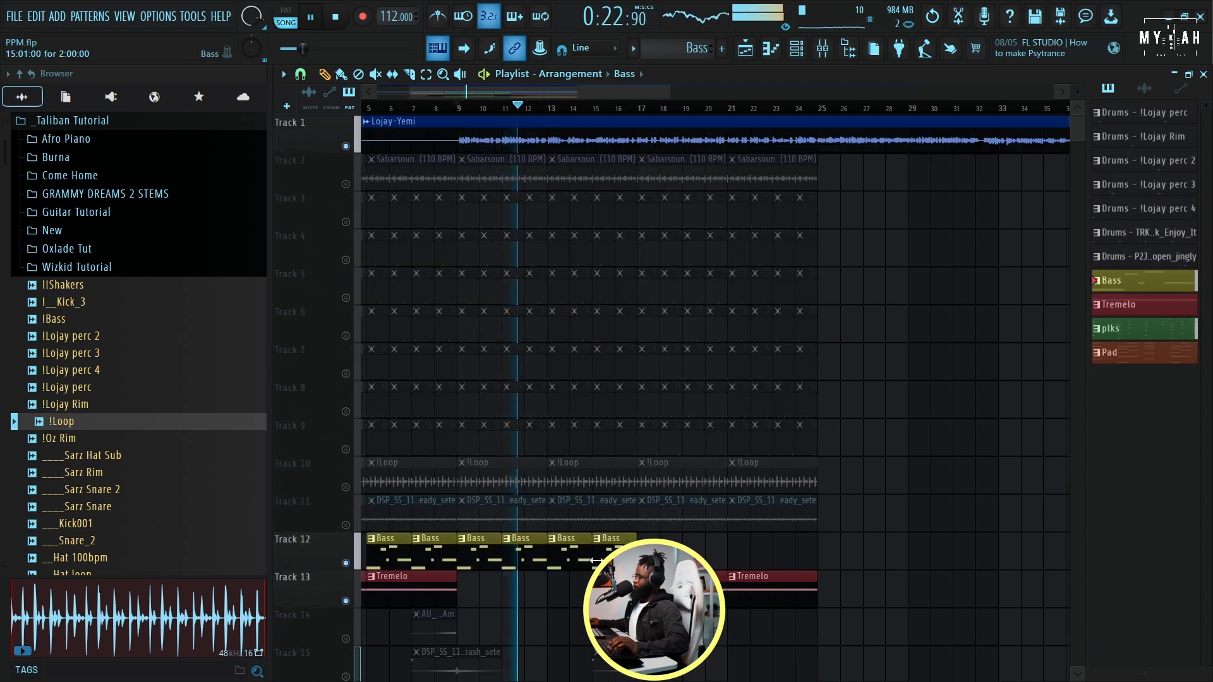
scroll(365, 571, down, 3)
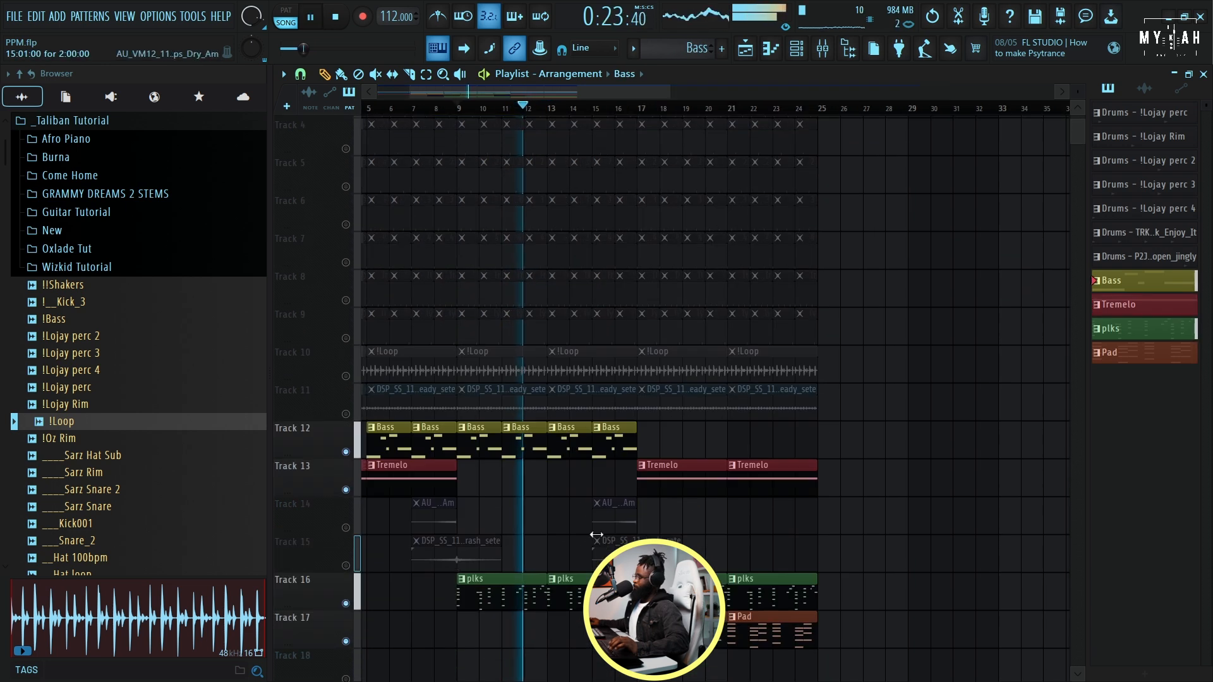
click(346, 563)
click(346, 525)
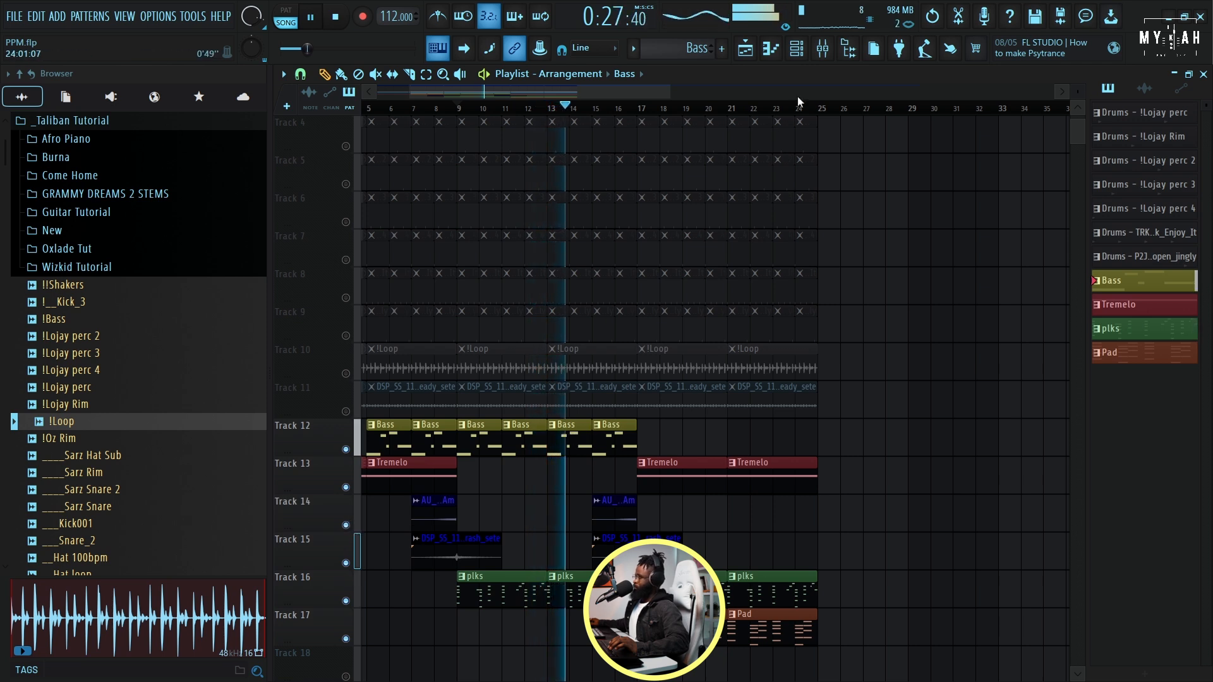
- Route the Liquid State 2 GOL bass channel to mixer insert 5 and open the insert's first effect slot
click(799, 50)
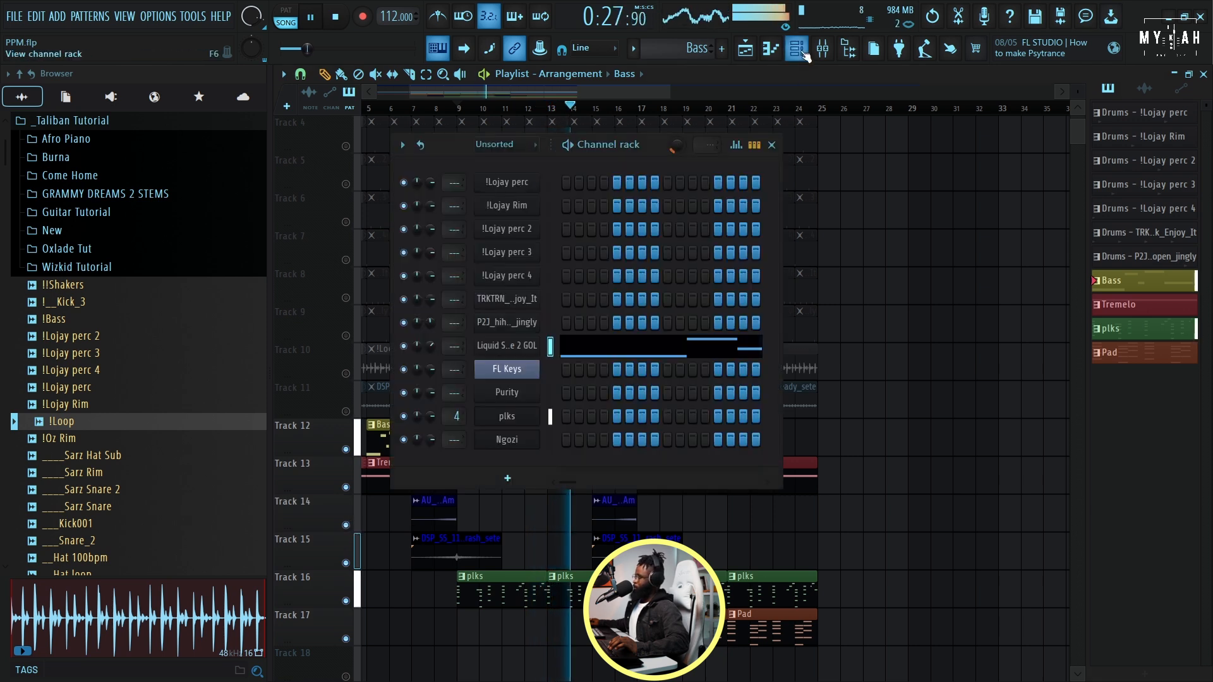
click(509, 346)
click(741, 213)
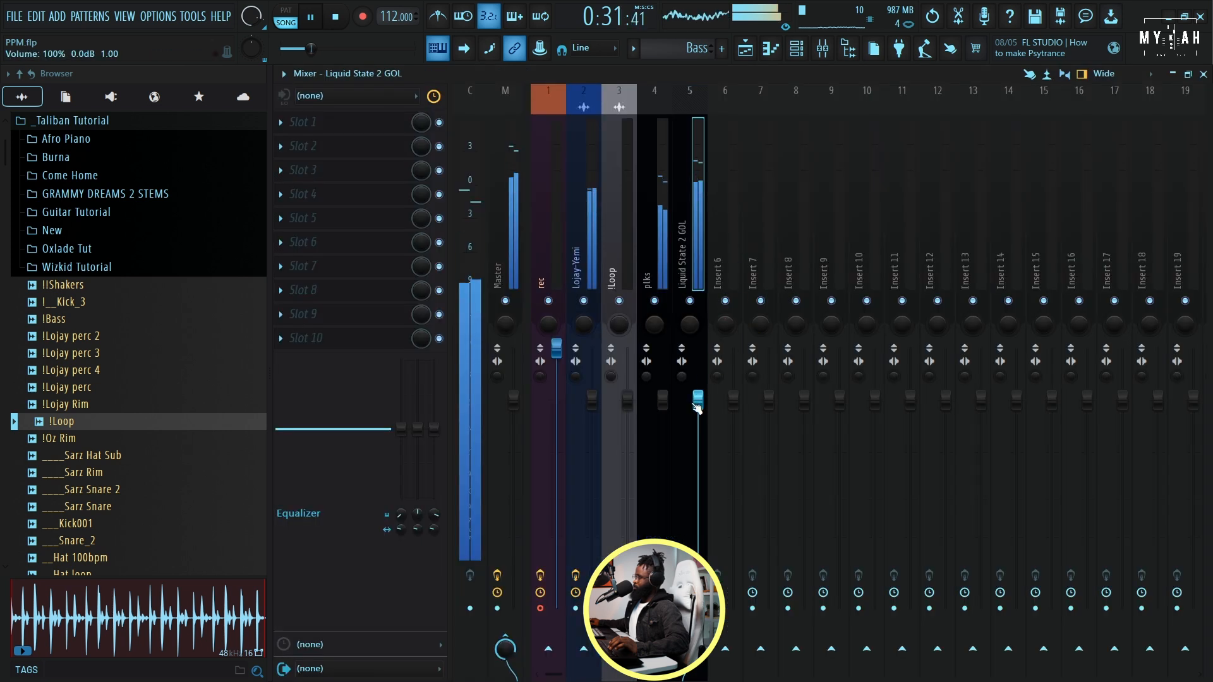
click(304, 122)
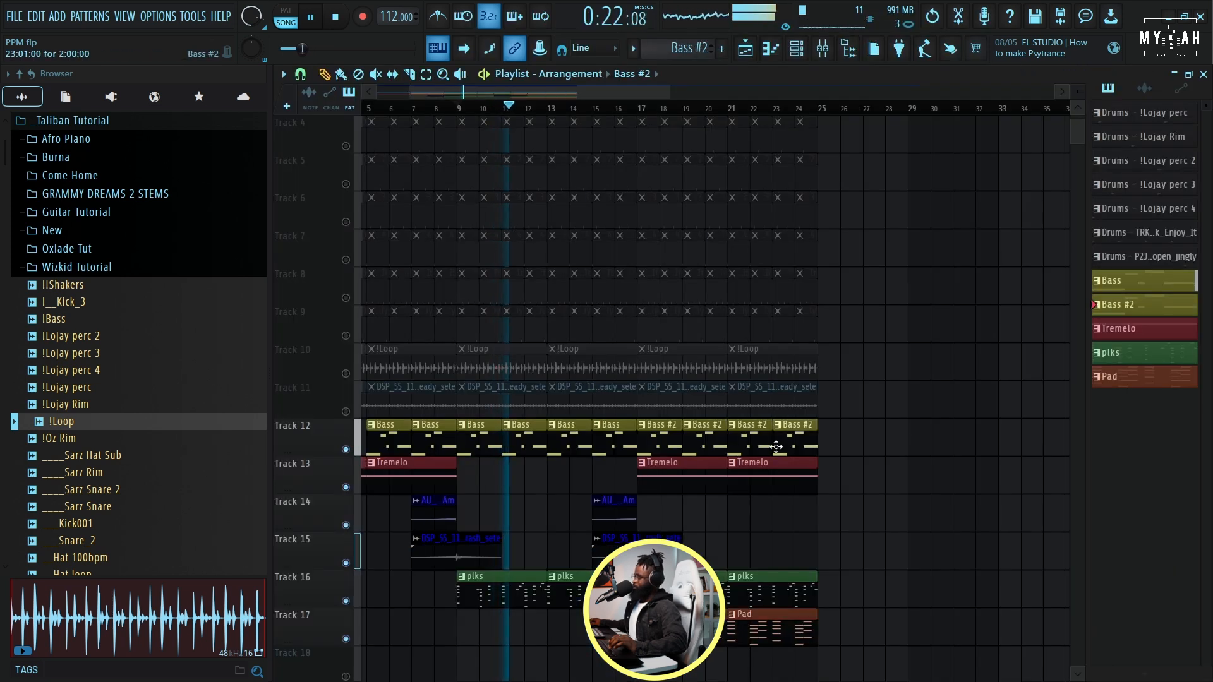
- Place the !Ahh Ahh vocal clip on track 18 leading into bar 17, using the Stretch time-stretching mode
scroll(717, 456, down, 1)
key(space)
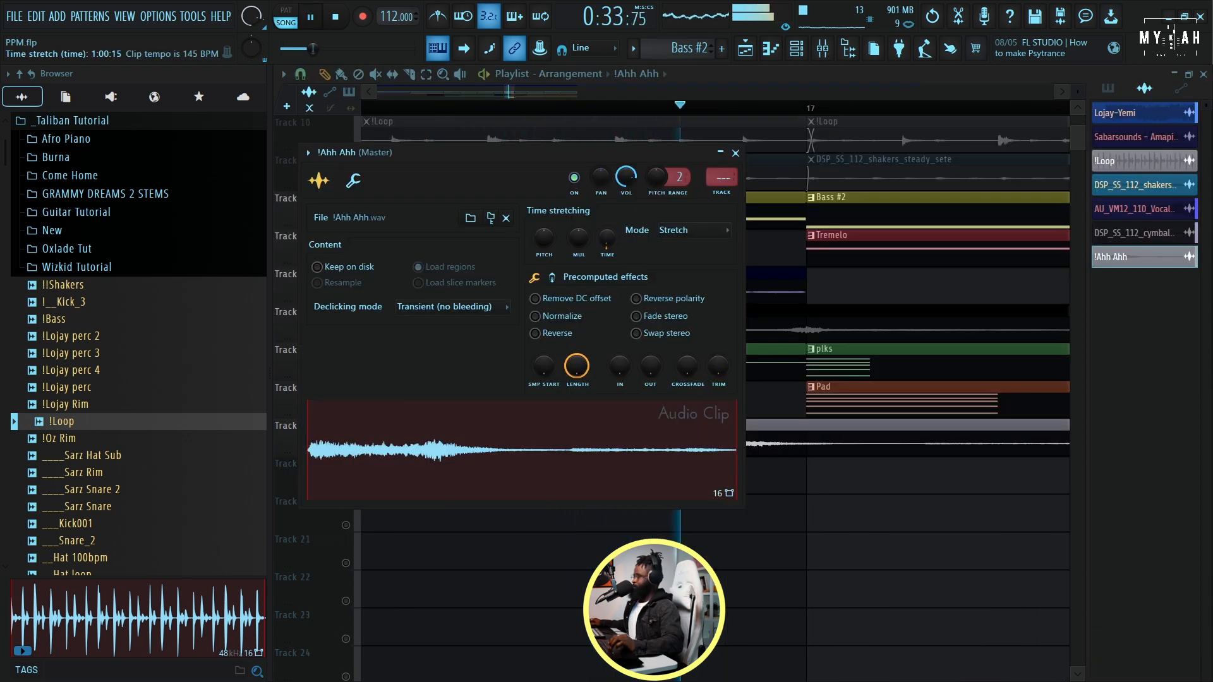
key(Escape)
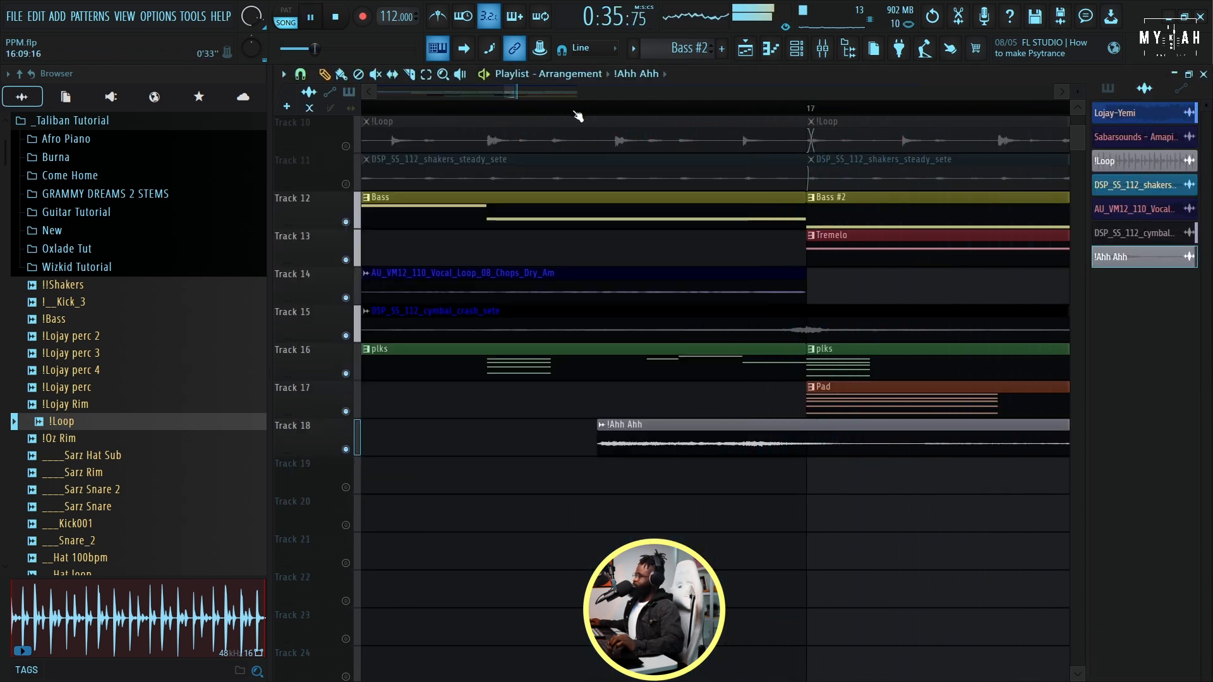
scroll(580, 114, down, 8)
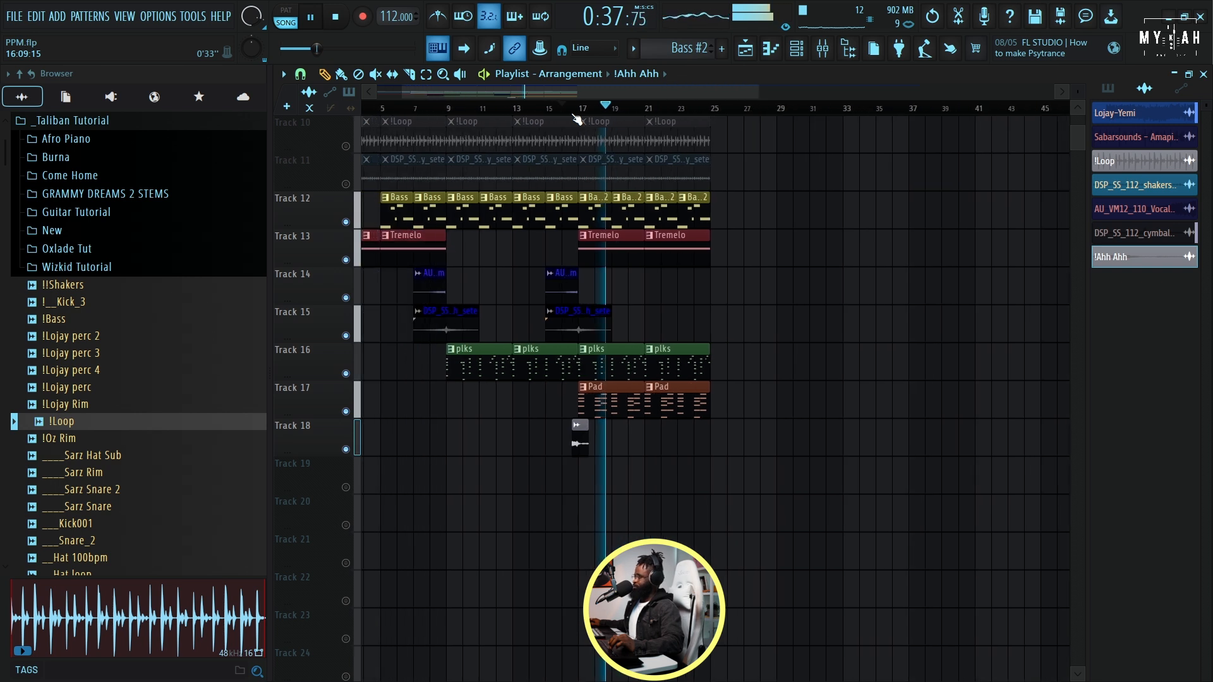
scroll(574, 117, down, 2)
scroll(608, 277, up, 4)
- Unmute all playlist tracks and play the arrangement from bar 9
key(space)
drag(1081, 128, 1081, 118)
drag(1078, 92, 1077, 80)
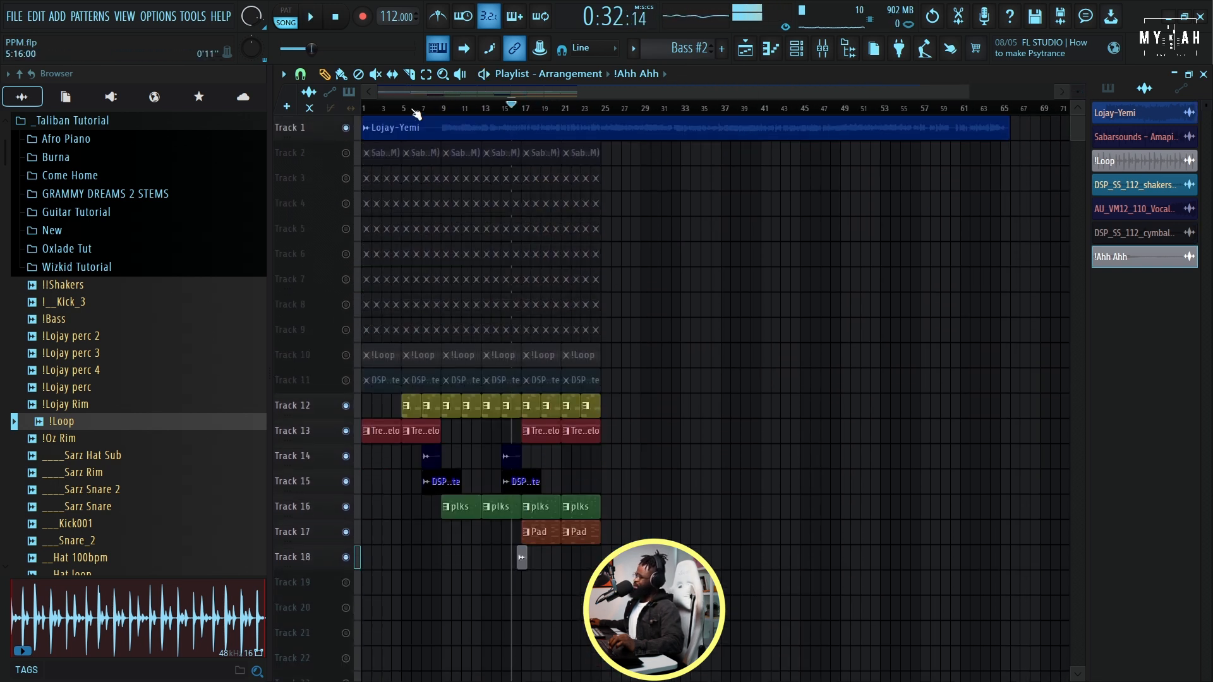
click(453, 111)
key(space)
right_click(347, 153)
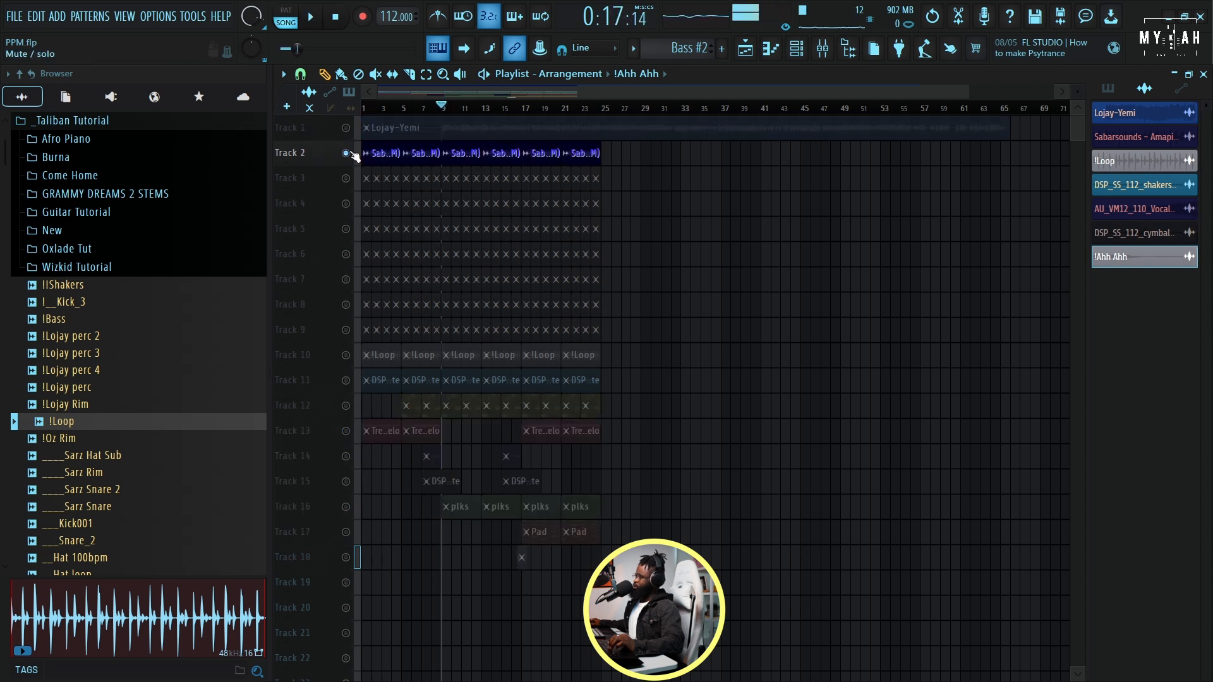
right_click(347, 153)
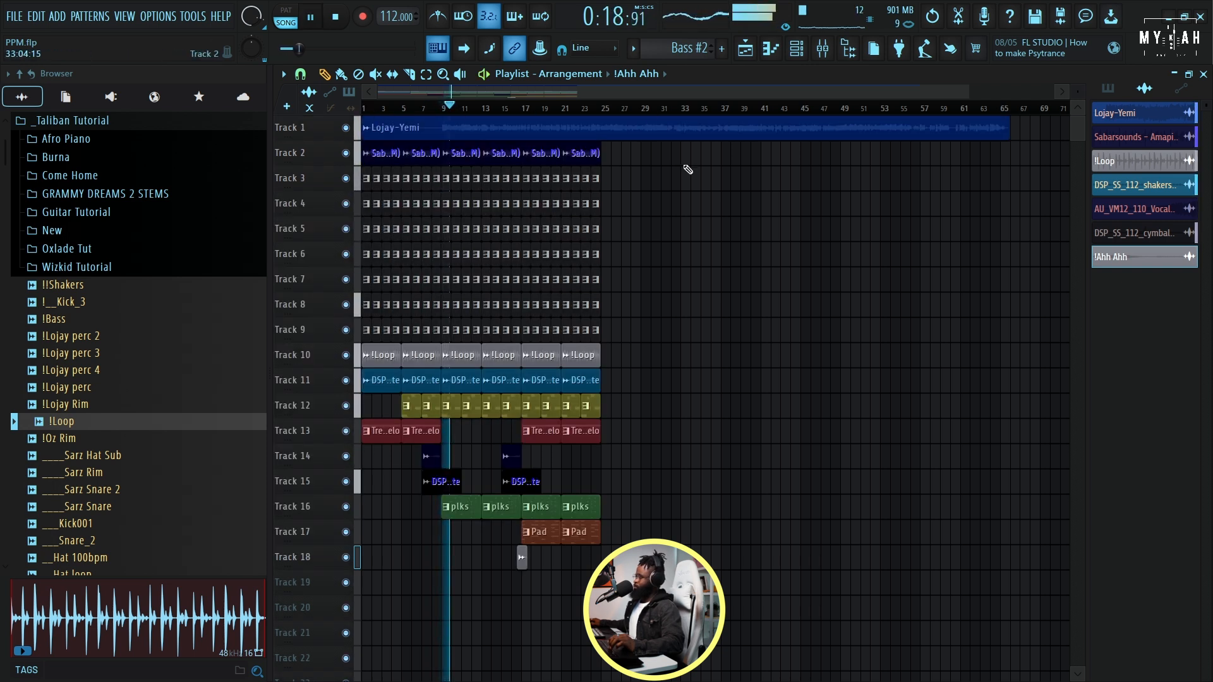
- Set the channel volume of the DSP_SS_112_shakers_steady_sete clip to 64%
drag(966, 89, 676, 91)
double_click(629, 371)
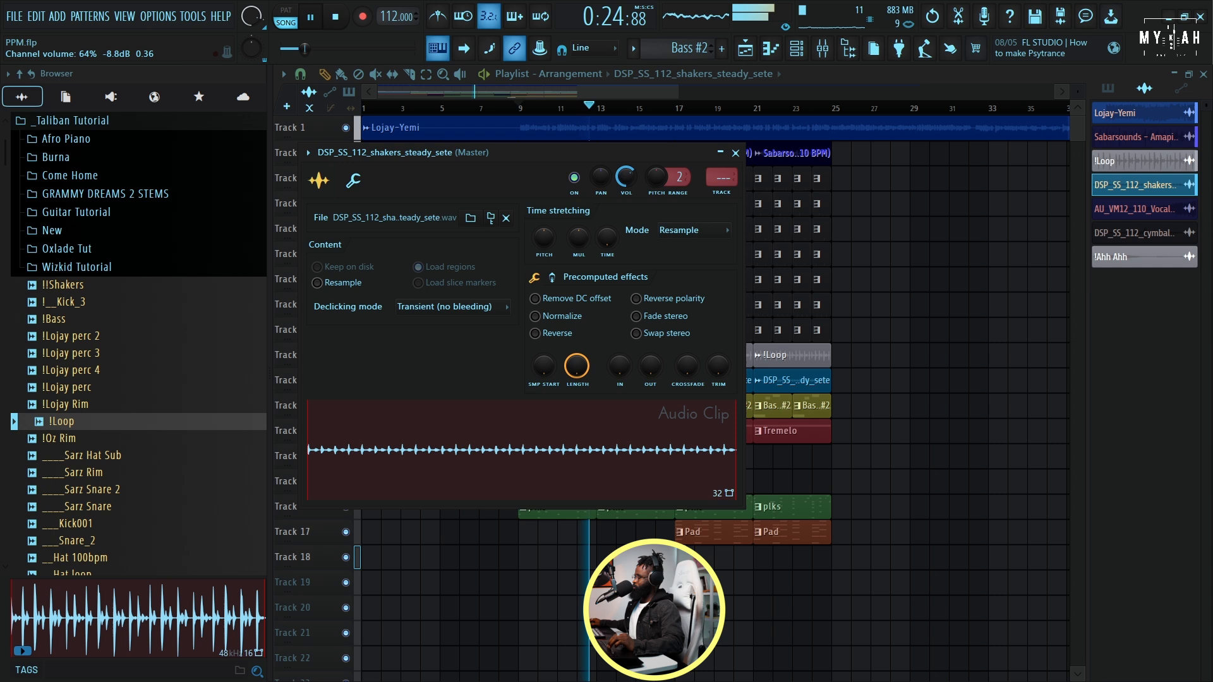
click(718, 195)
click(744, 50)
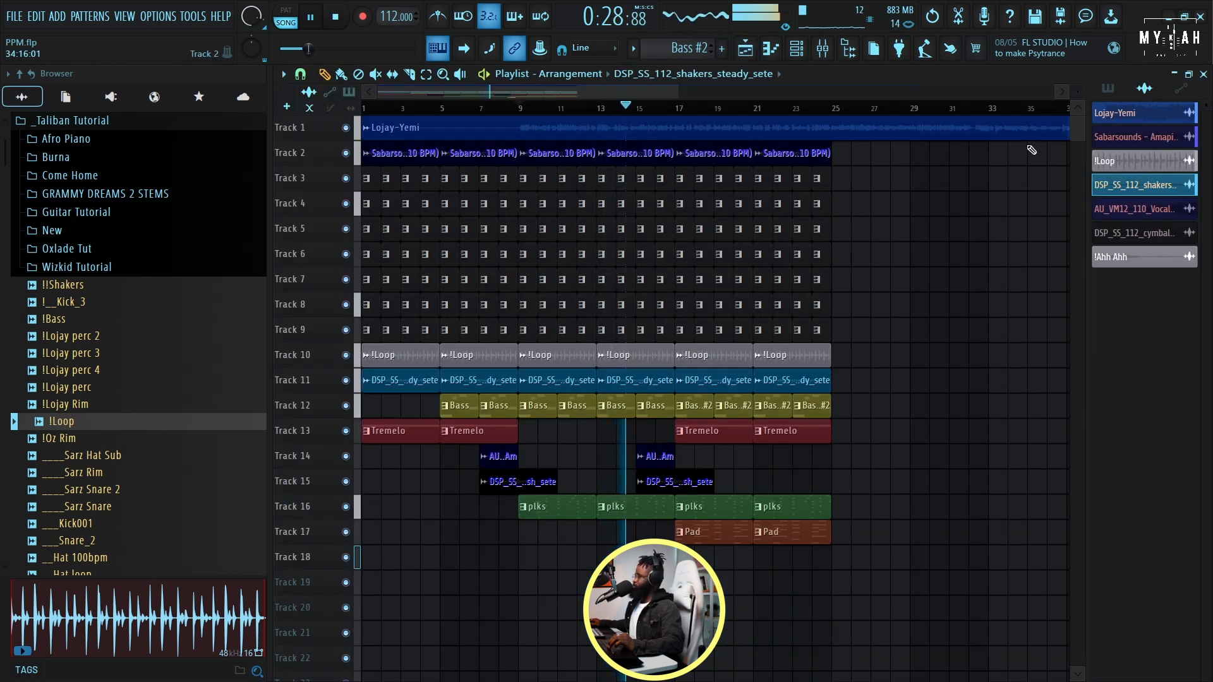
- Raise the !Ahh Ahh clip's channel volume slightly
drag(1076, 90, 1076, 87)
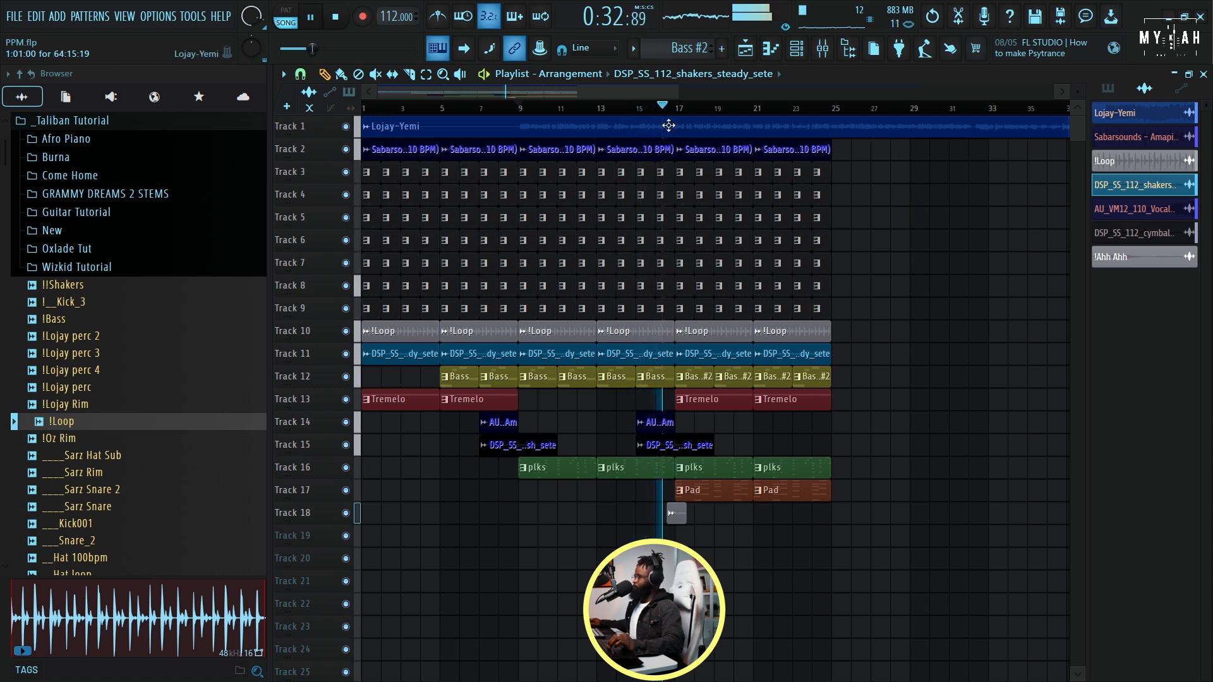
scroll(668, 487, up, 6)
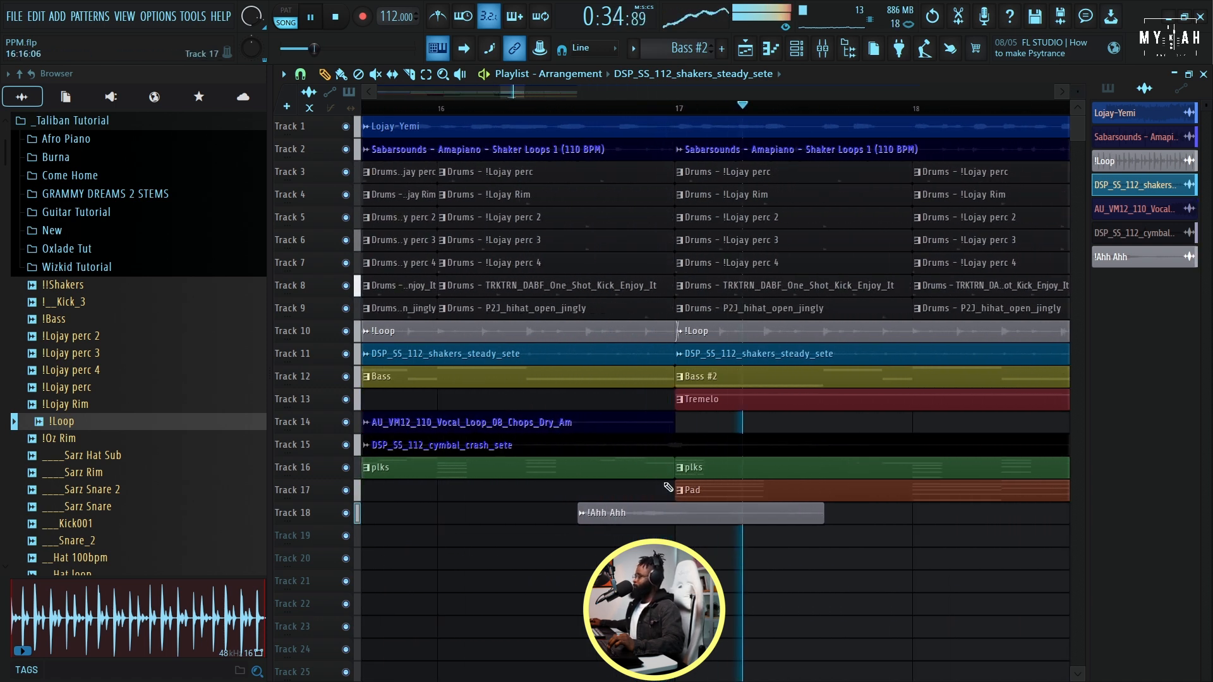
double_click(663, 512)
drag(626, 177, 626, 173)
key(Escape)
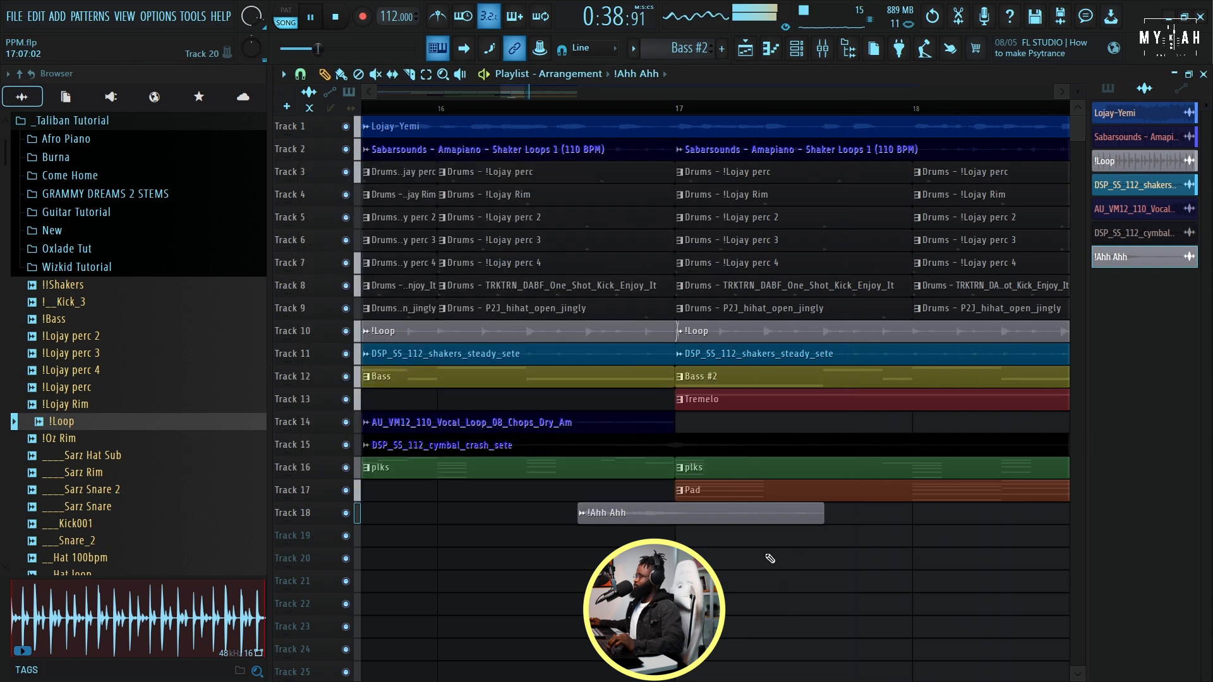
- Play the full arrangement from bar 17 to check the section with the added pad and tremolo
scroll(603, 127, down, 10)
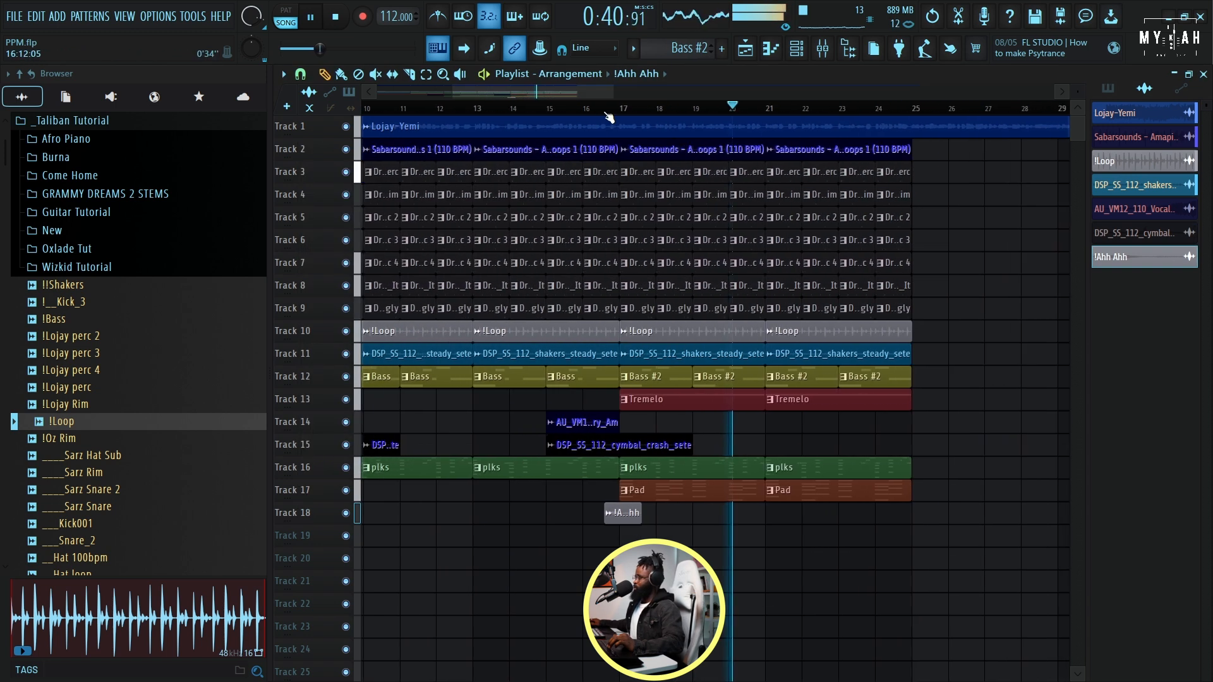
scroll(608, 117, down, 5)
key(space)
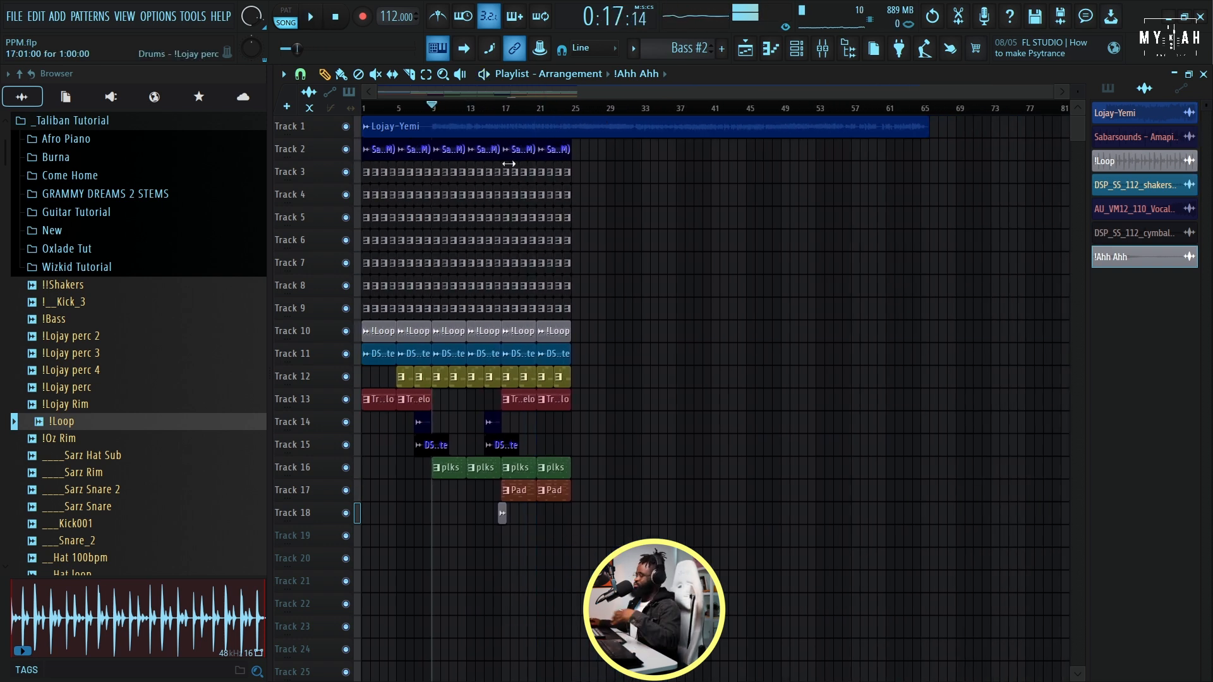
click(504, 109)
scroll(502, 110, up, 6)
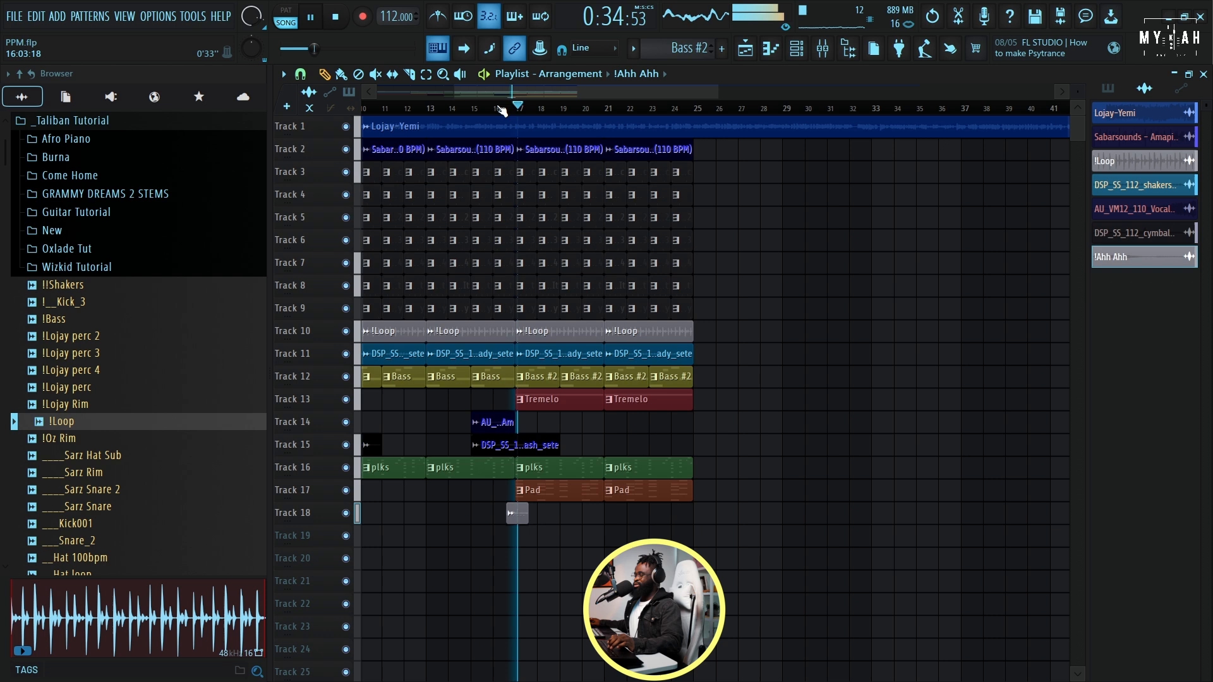
- Add a Log Drum VST instrument channel and load its untitled preset
click(798, 50)
click(484, 161)
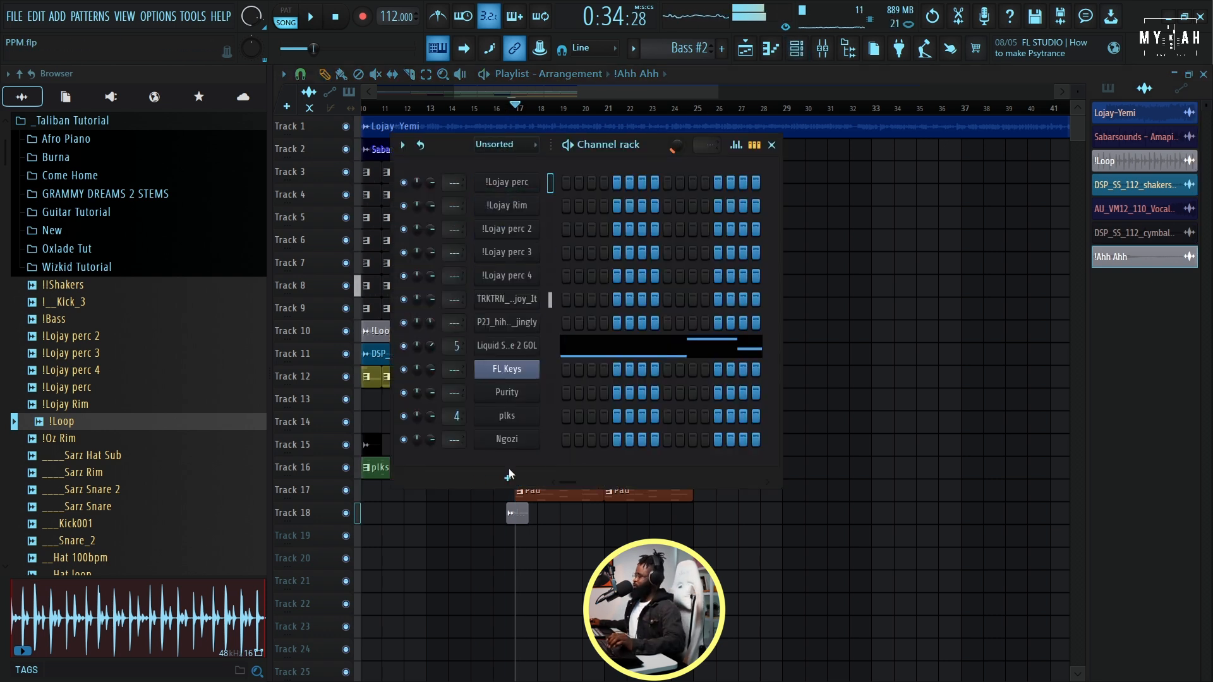
click(507, 476)
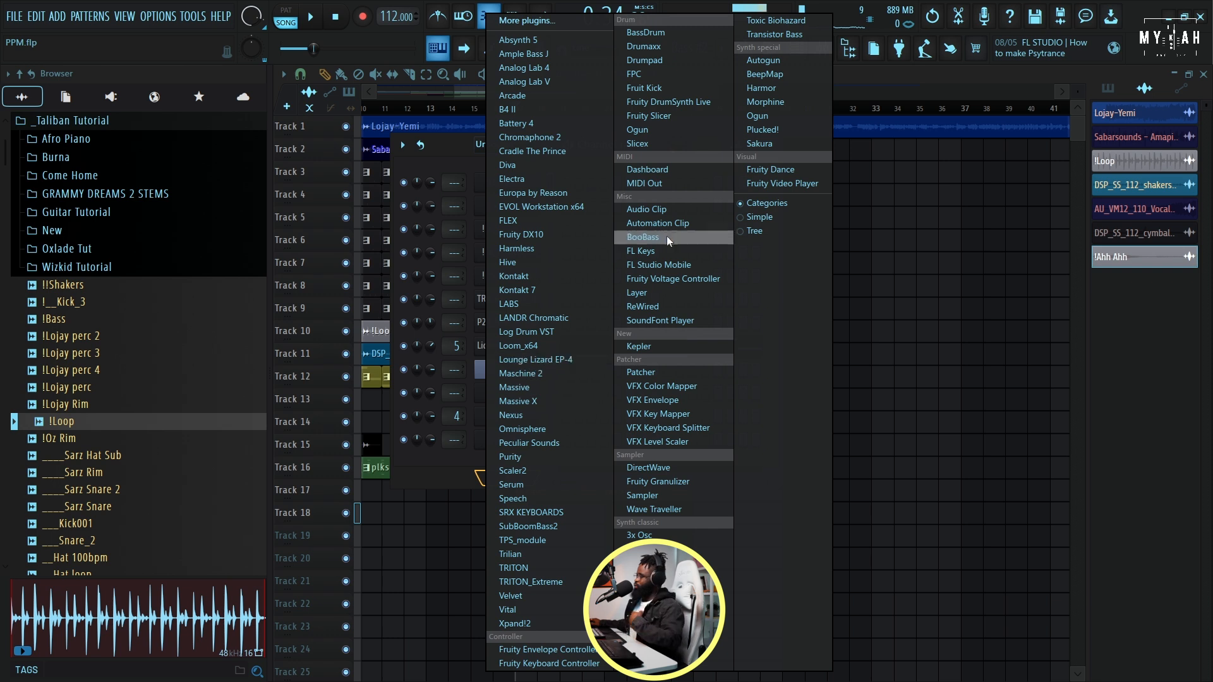
click(531, 335)
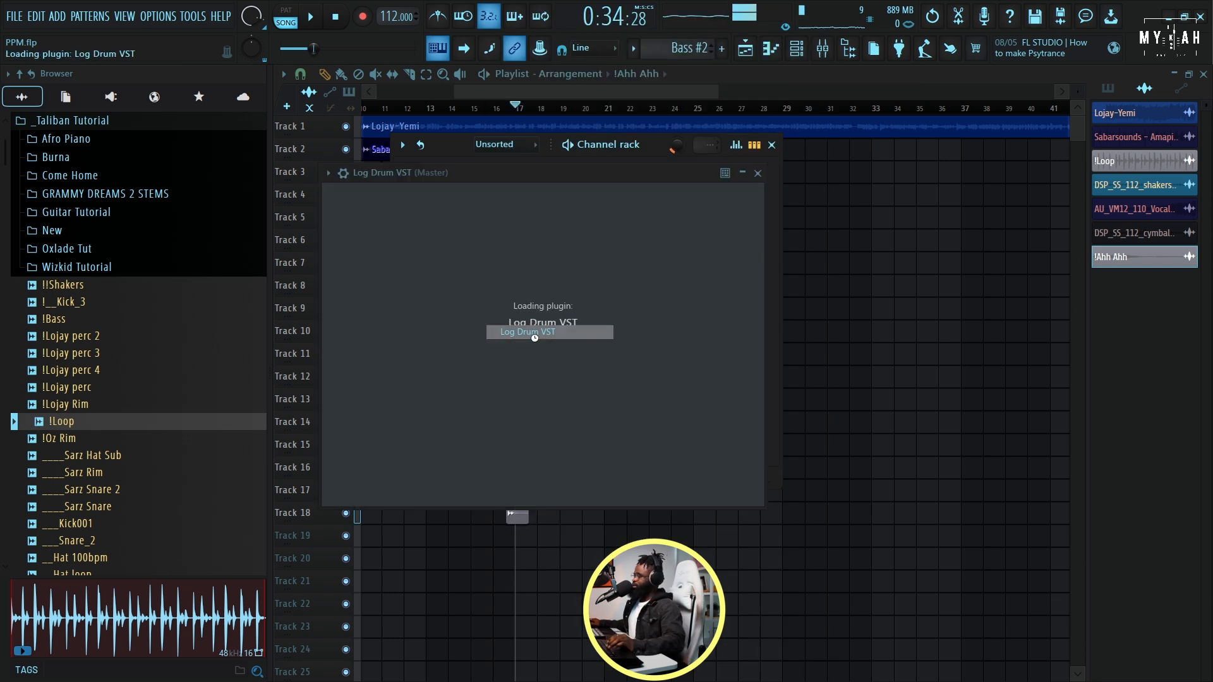
click(328, 173)
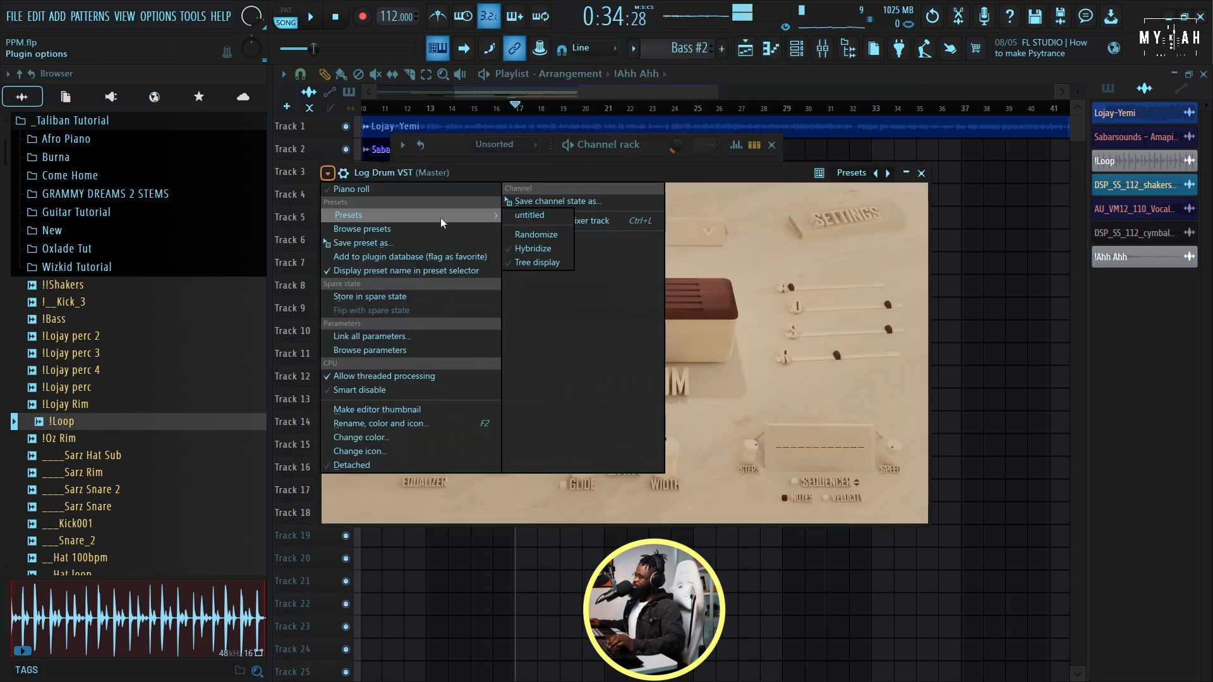
click(534, 218)
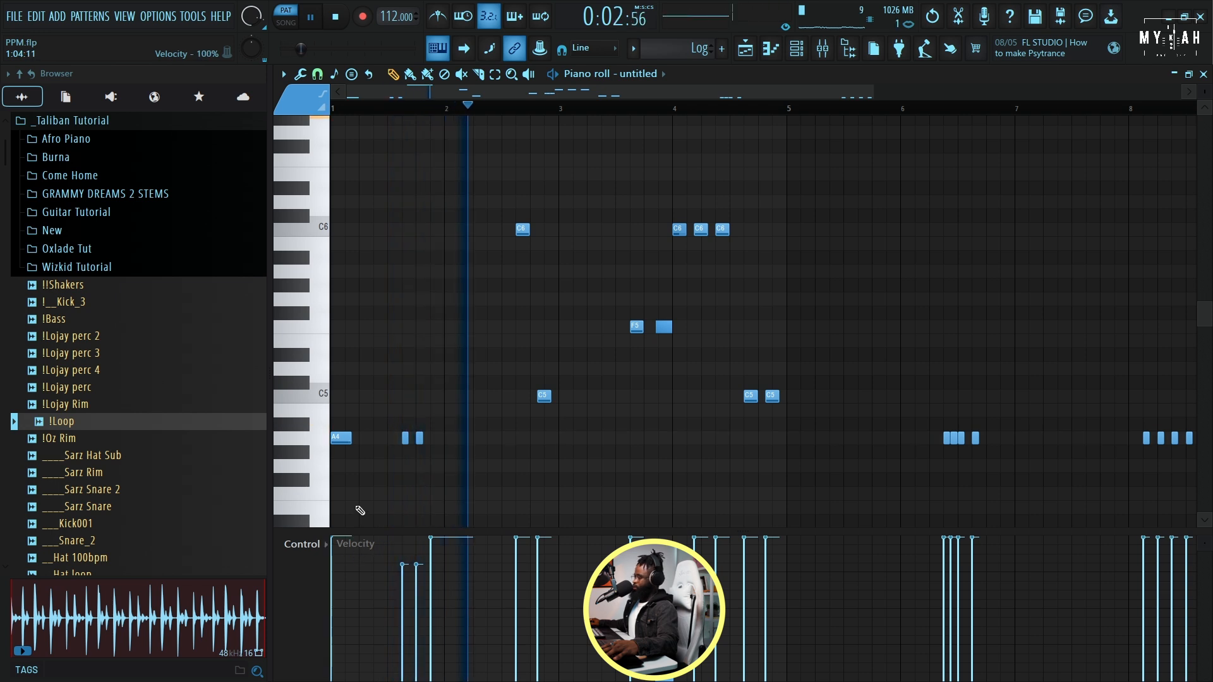
- Review and play the Log pattern's notes in the piano roll
scroll(623, 400, down, 3)
scroll(618, 385, up, 3)
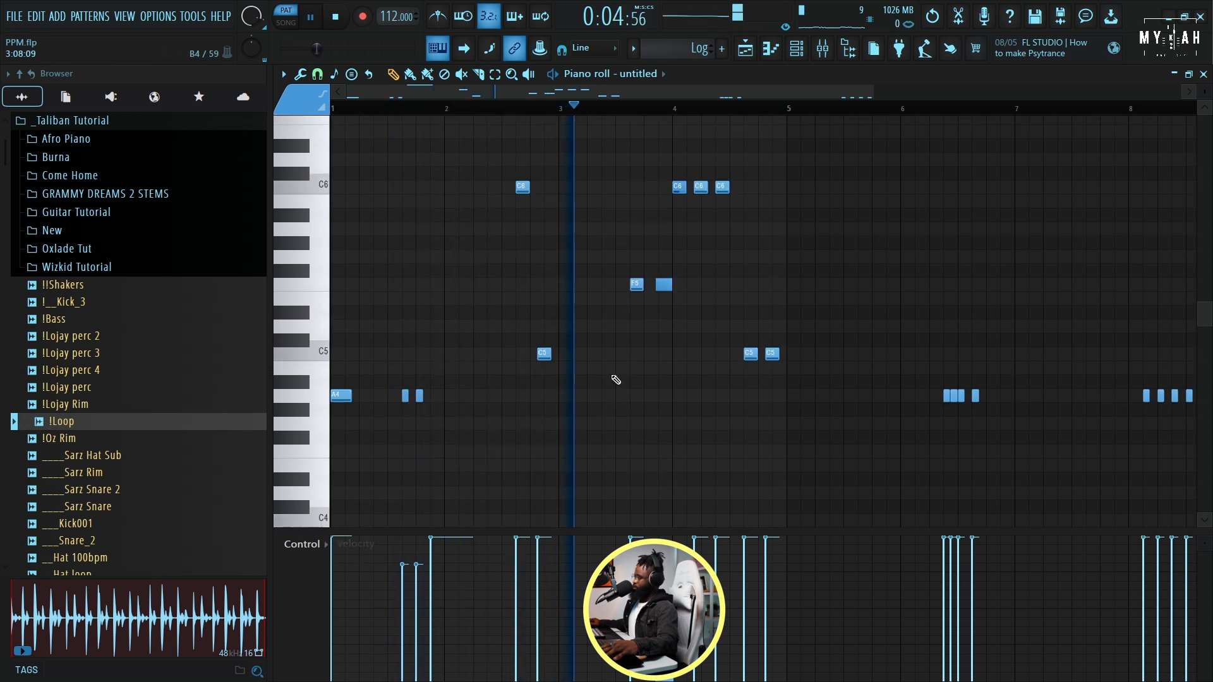
drag(546, 401, 553, 403)
key(space)
- Solo the Log track in the playlist and play it from bar 17 together with the plks and Pad tracks
key(F5)
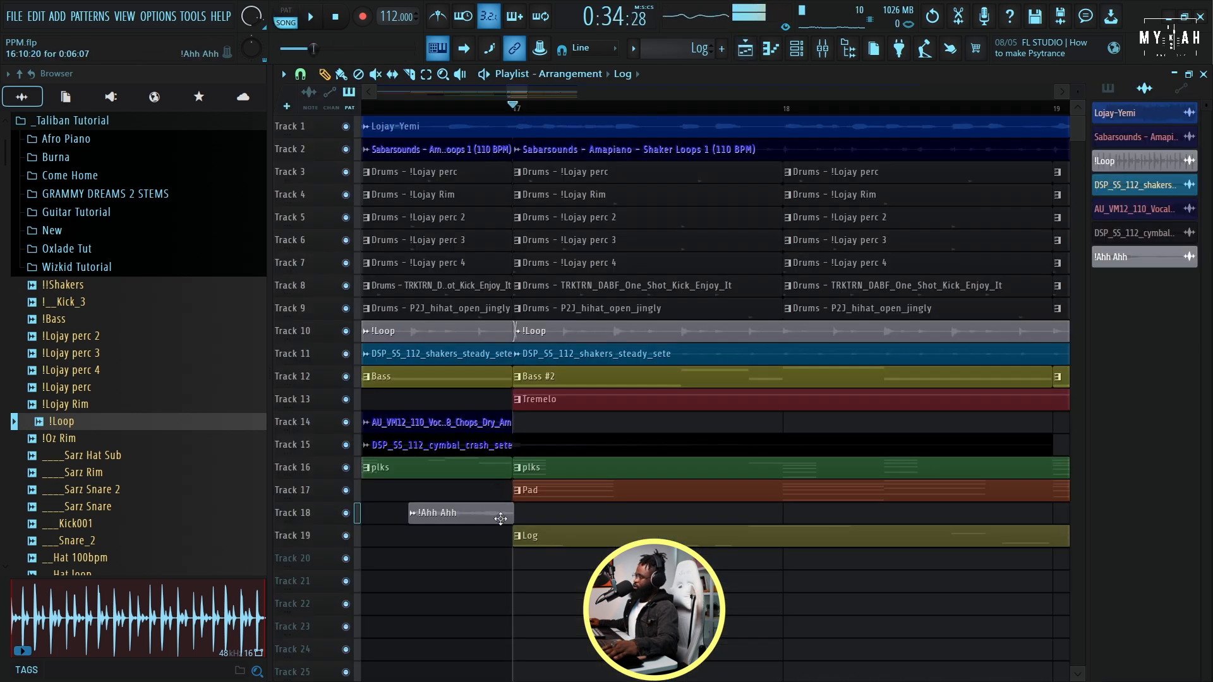
ctrl+click(347, 537)
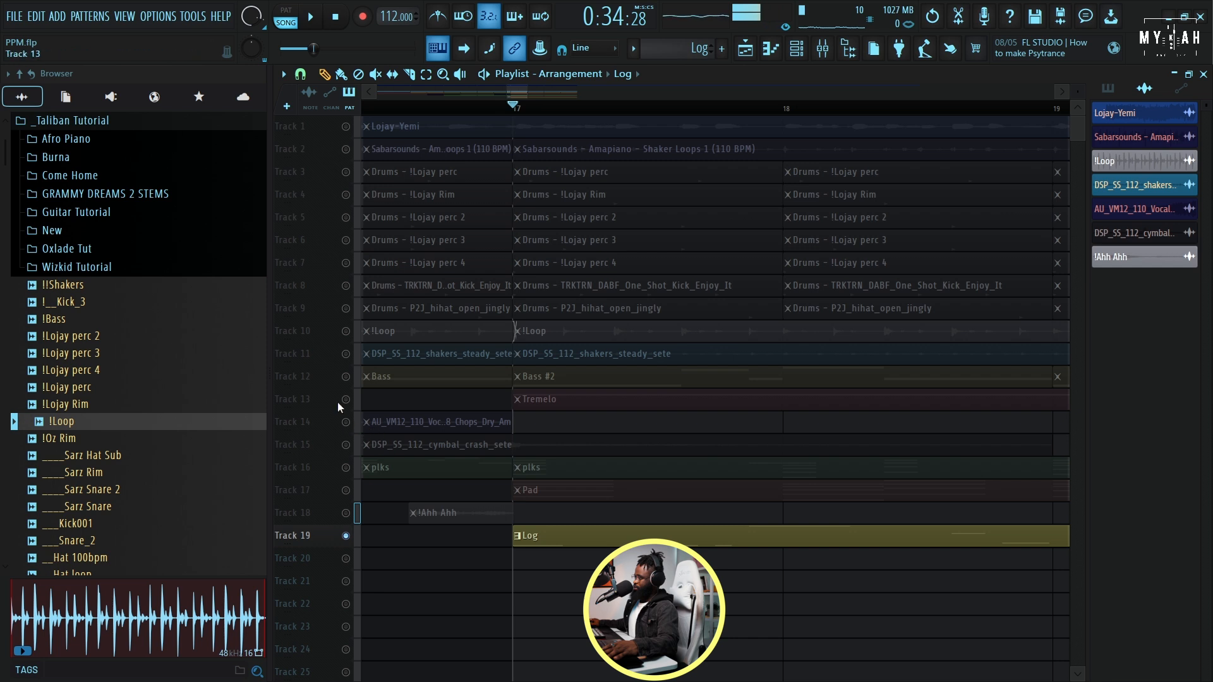
key(space)
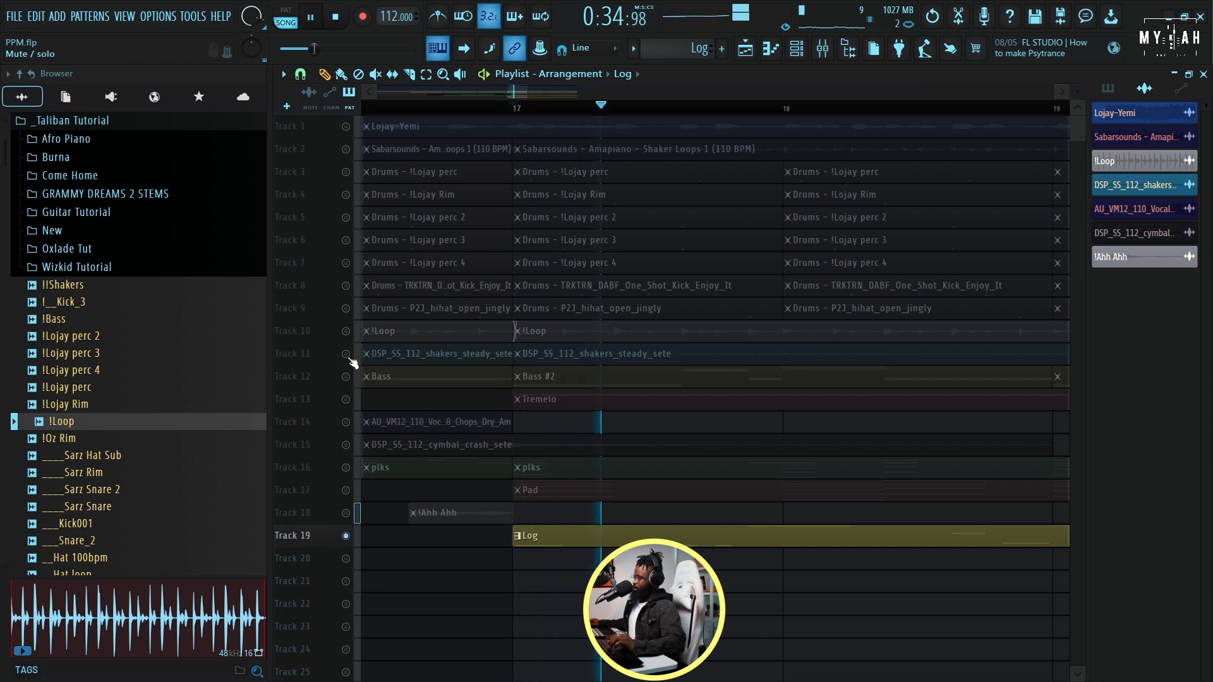
click(346, 468)
key(space)
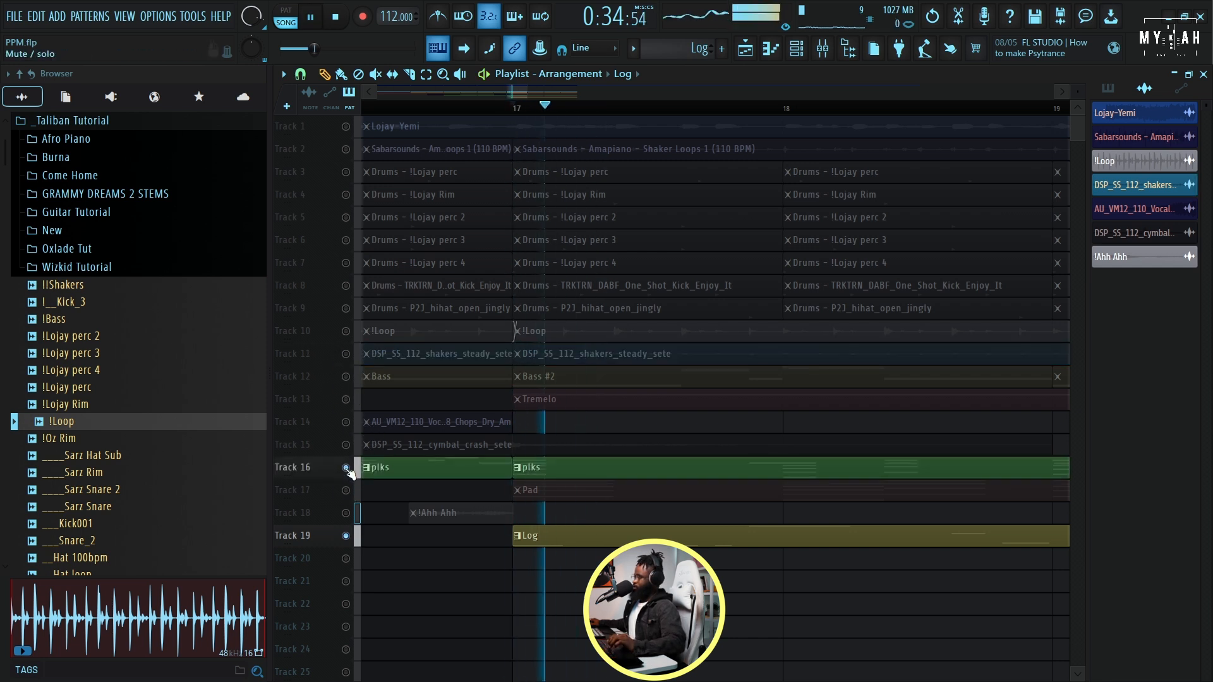
click(347, 490)
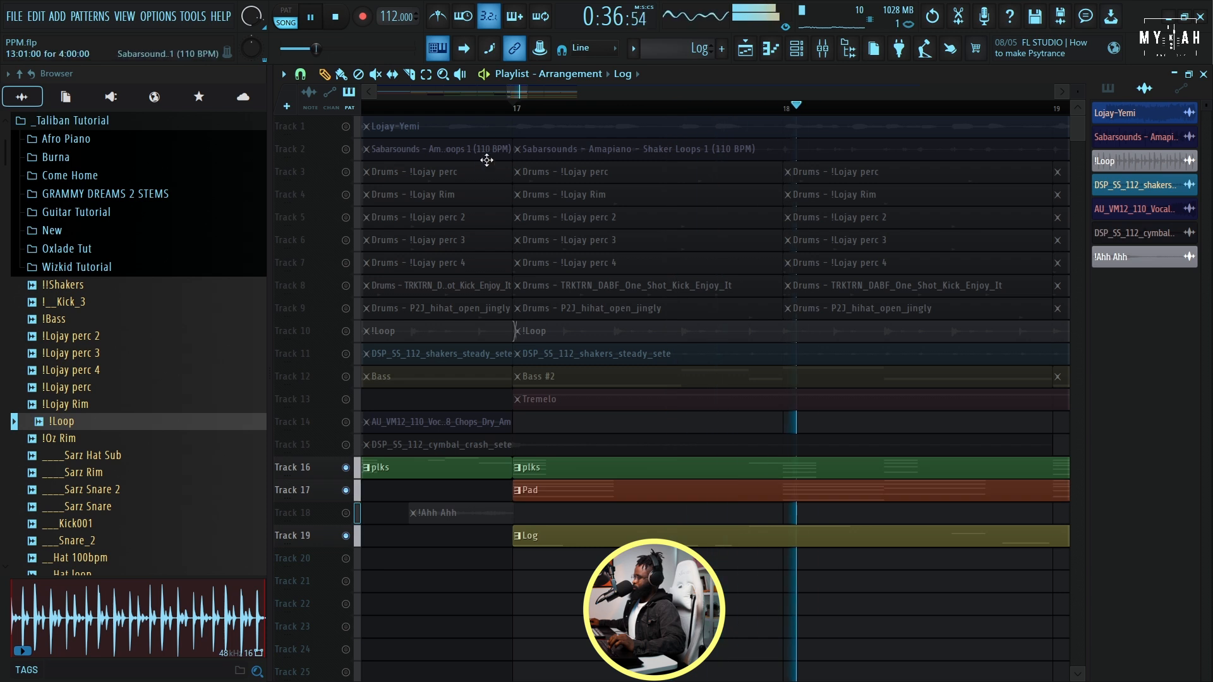
scroll(489, 115, down, 1)
scroll(492, 117, down, 5)
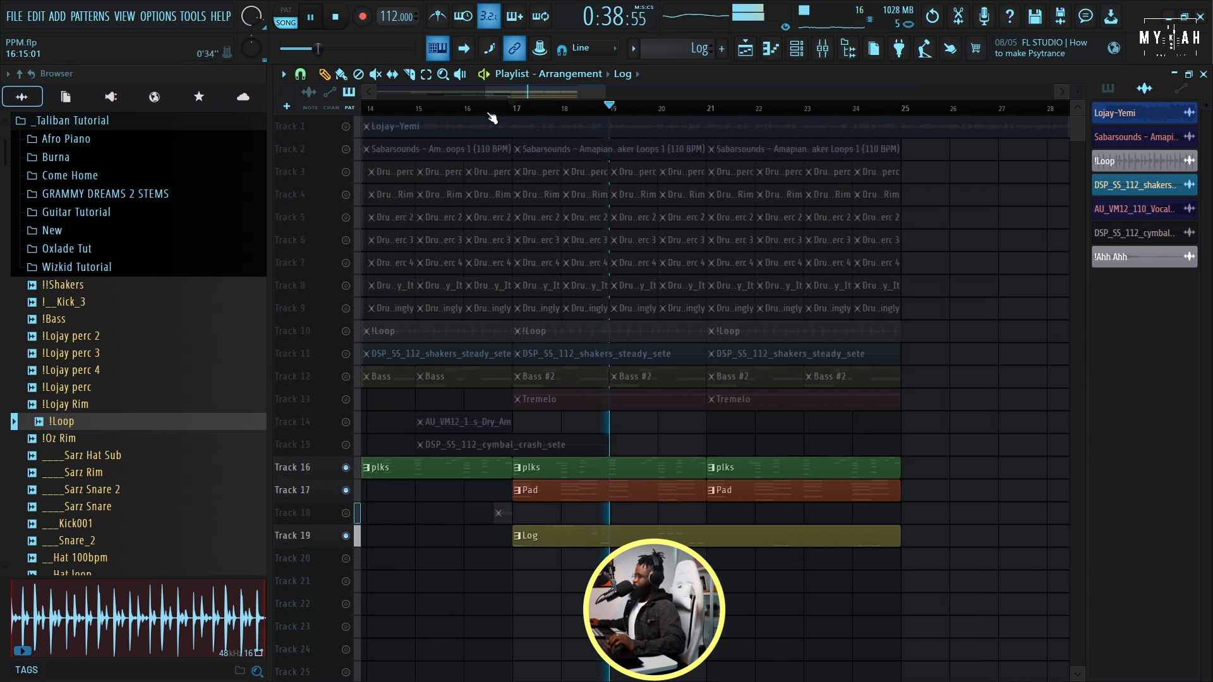
double_click(586, 541)
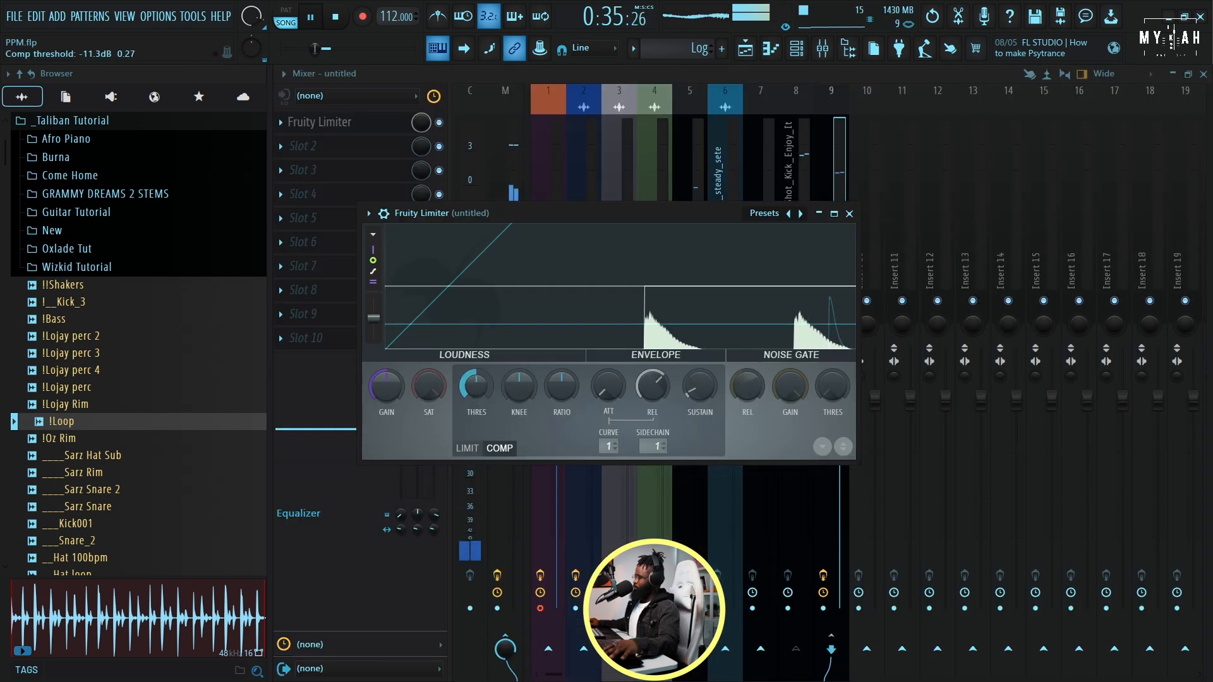
- Lower the threshold, raise the ratio, set a release of about 15.50 ms and adjust the gain in insert 9's Fruity Limiter compressor
drag(476, 386, 476, 392)
drag(558, 387, 558, 355)
drag(652, 386, 652, 426)
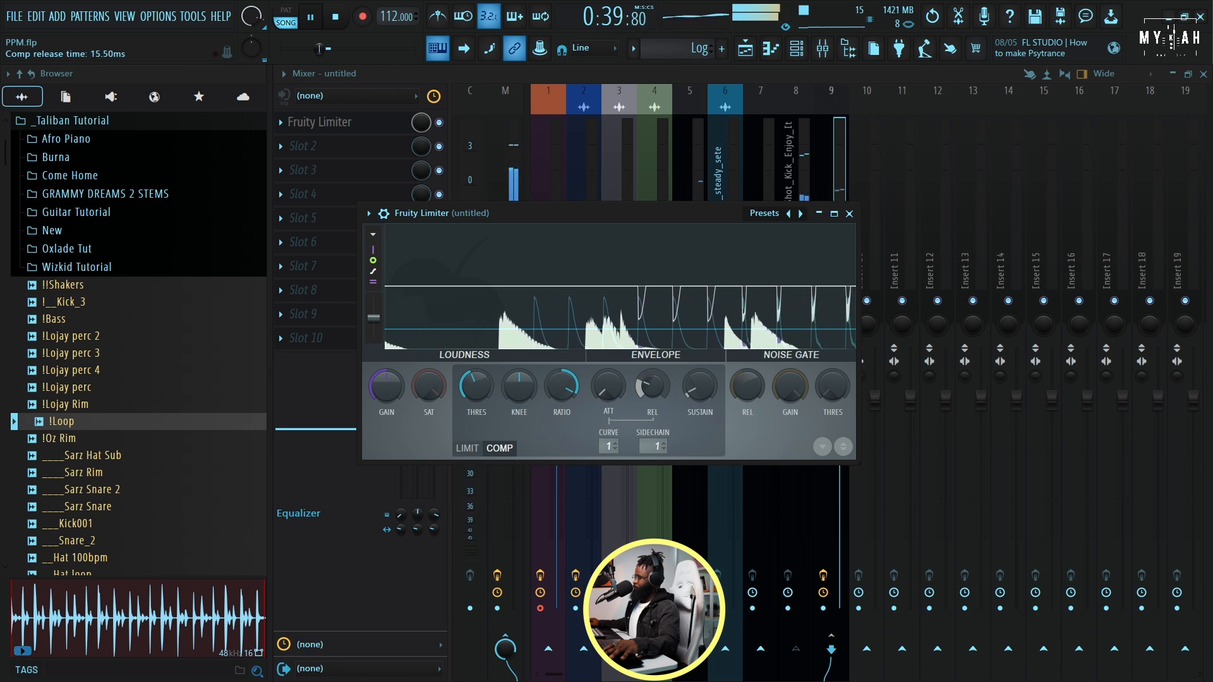
drag(386, 386, 386, 374)
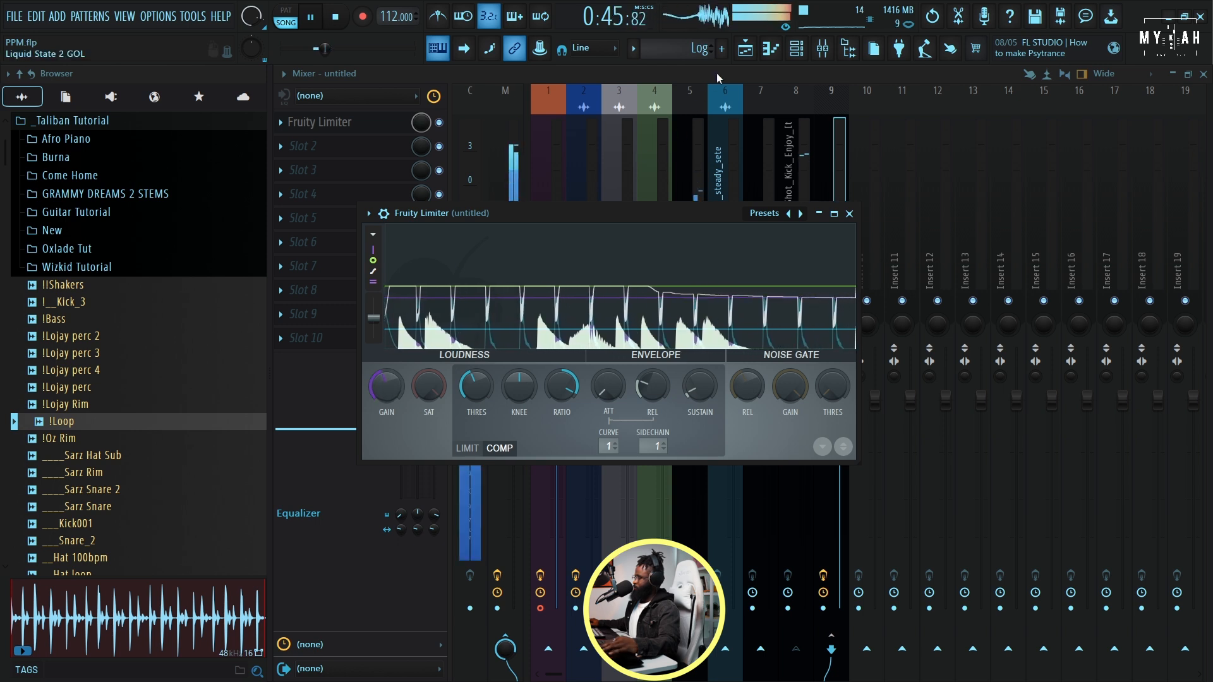
- Unmute the plks track in the playlist and open its plks clip at bar 17
click(746, 49)
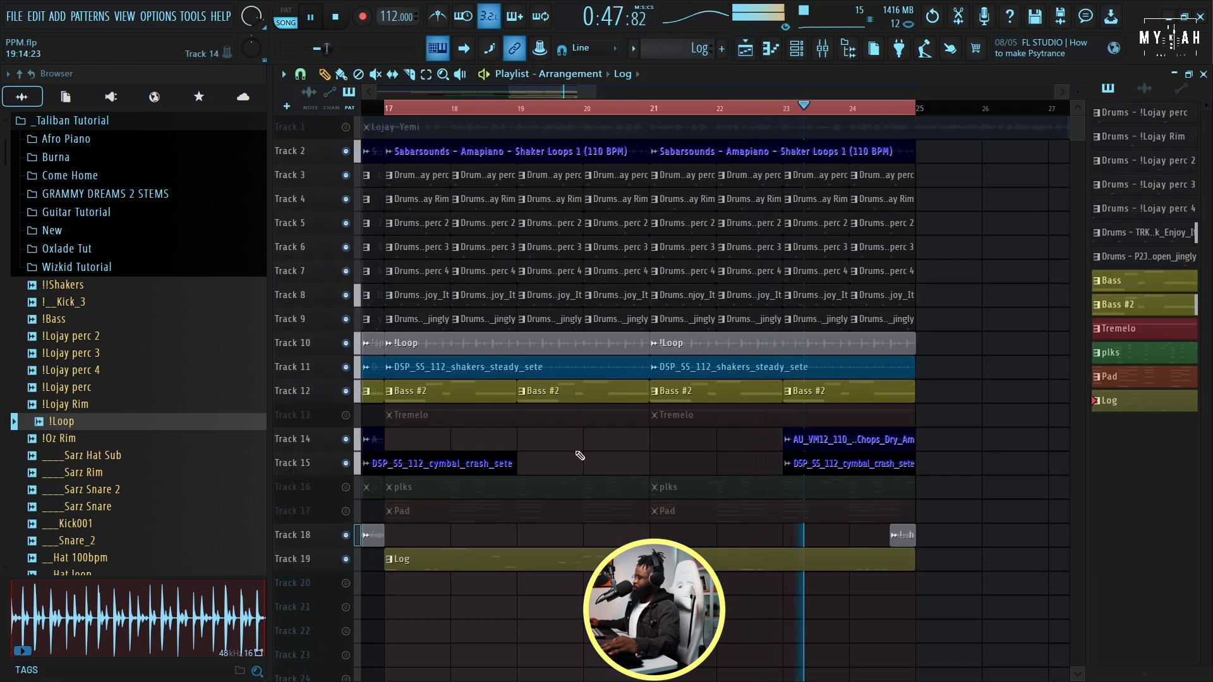
click(345, 487)
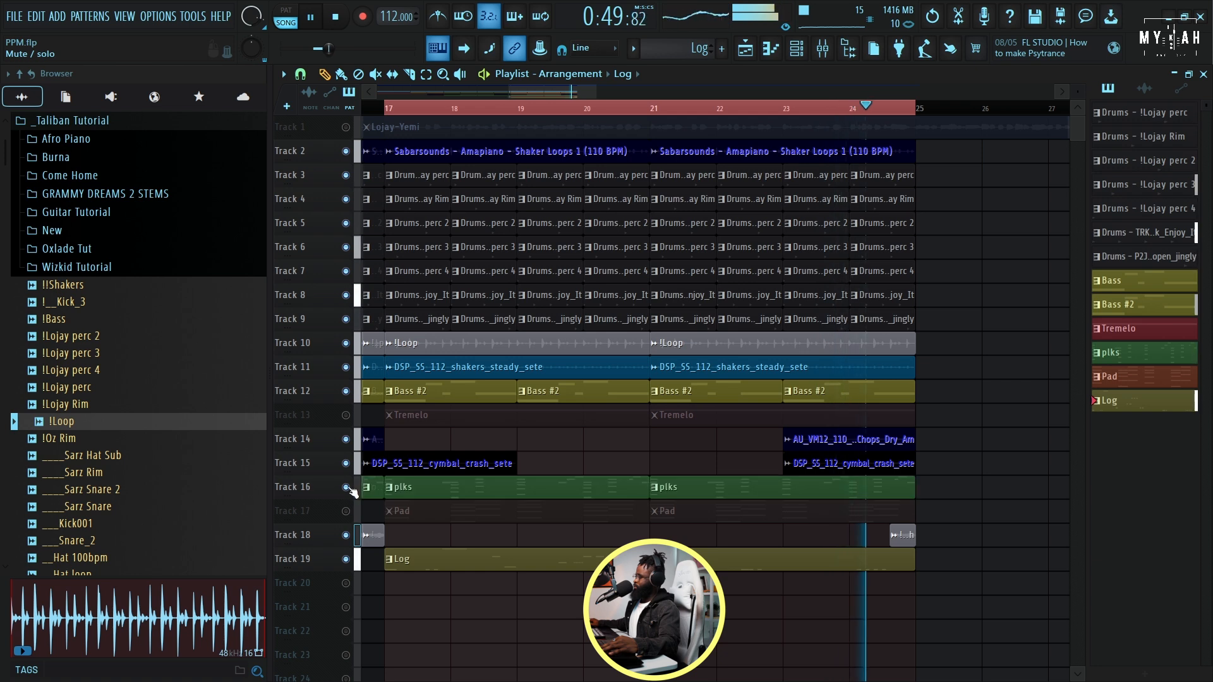
double_click(470, 490)
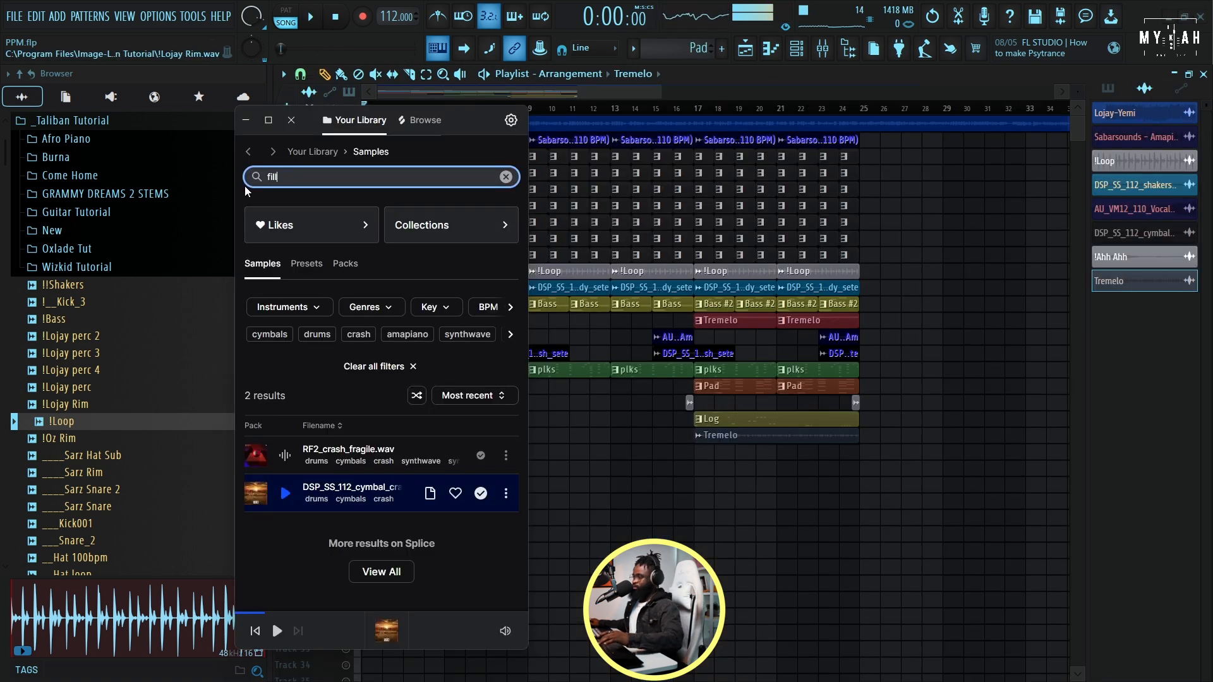
- Search the Splice samples for "fill", preview the DS_FRDH_124_drum_fill_one_shot_late sample and place it on track 17 at bar 9
key(Return)
click(285, 460)
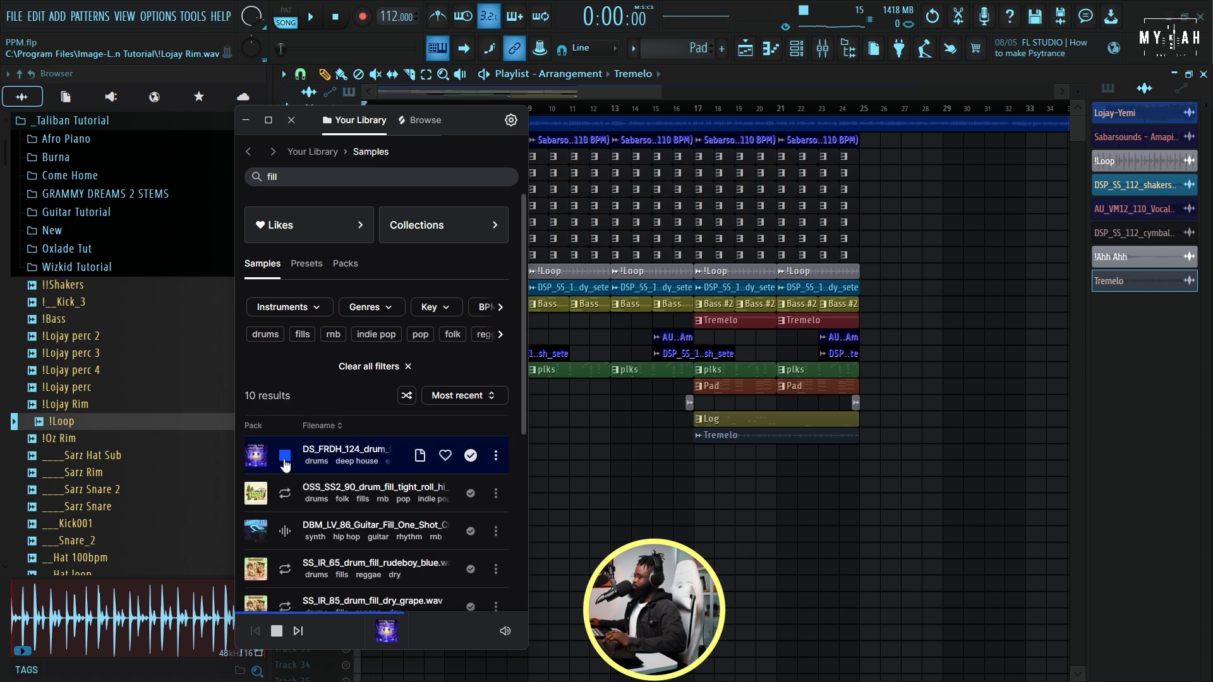
drag(682, 475, 600, 451)
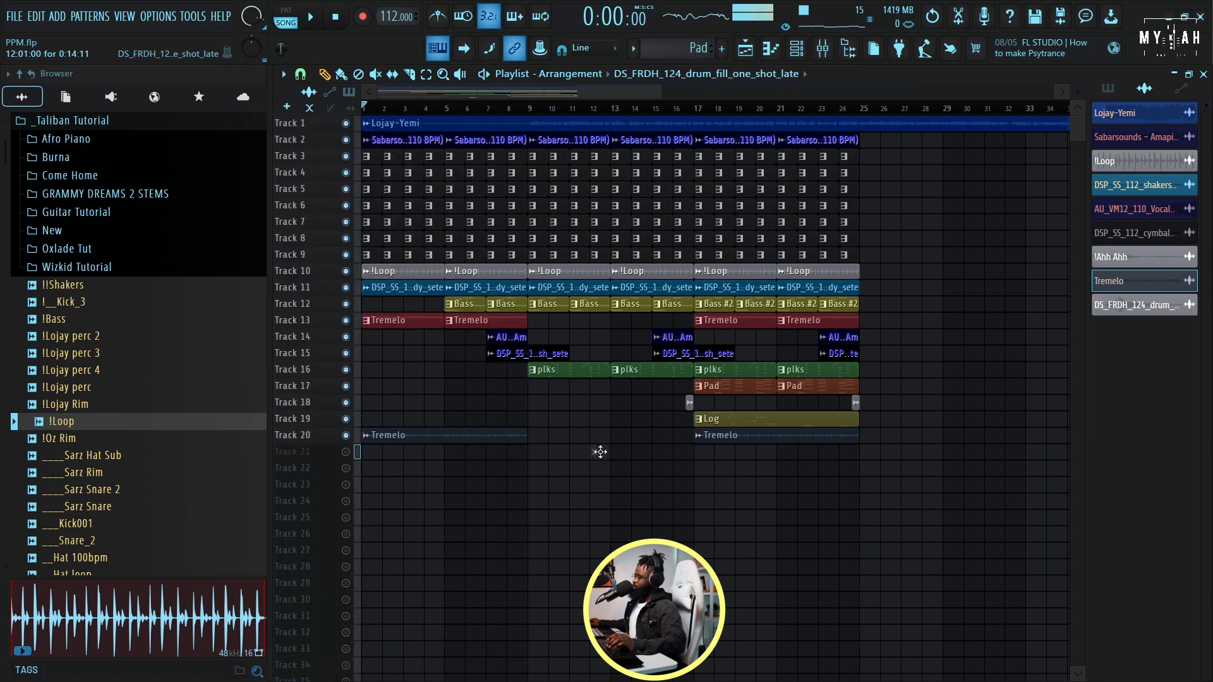
click(598, 456)
click(572, 441)
drag(522, 411, 543, 387)
- Play the arrangement from about bar 8 to check the drum fill
click(509, 108)
key(space)
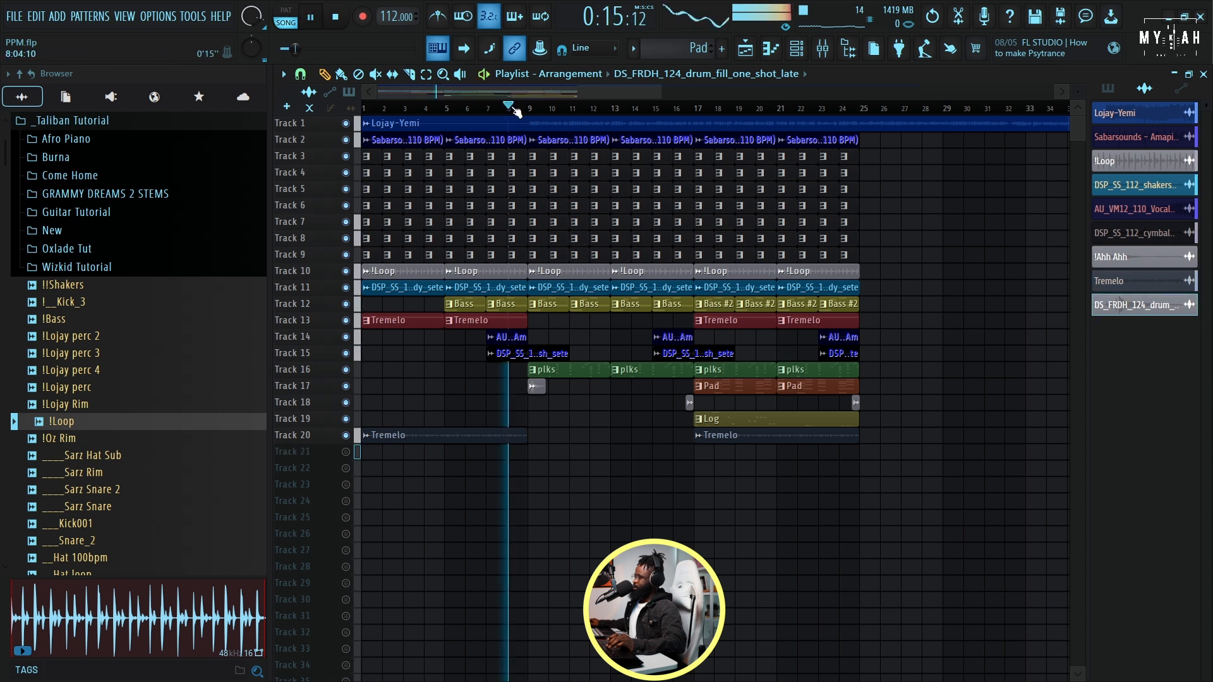
scroll(509, 108, up, 4)
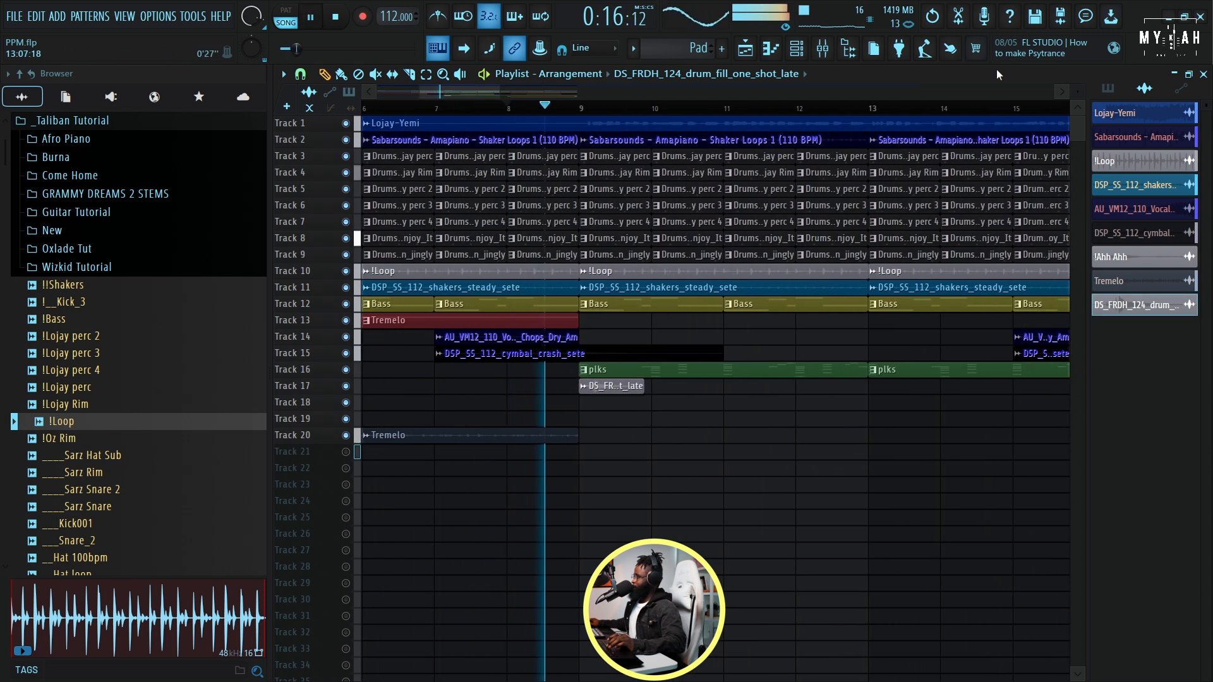
drag(1076, 87, 1076, 126)
scroll(666, 320, down, 7)
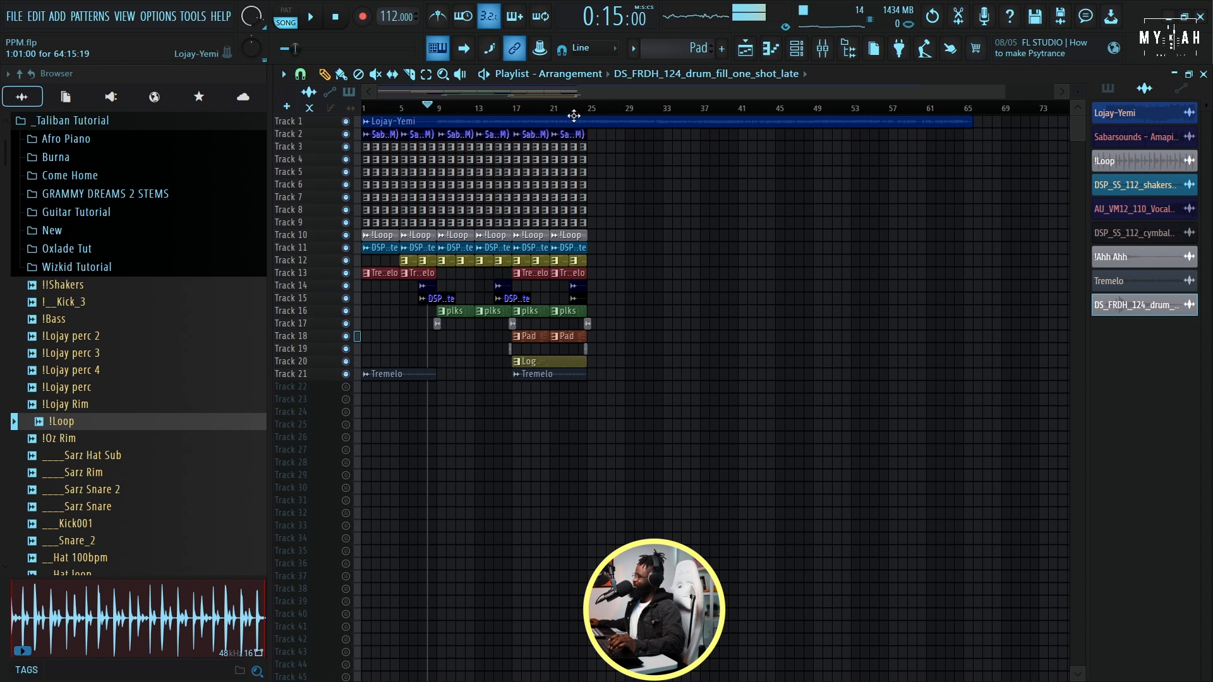
- Show the pattern list and open the options of the Drums - !Lojay perc pattern
scroll(573, 115, up, 3)
click(1117, 94)
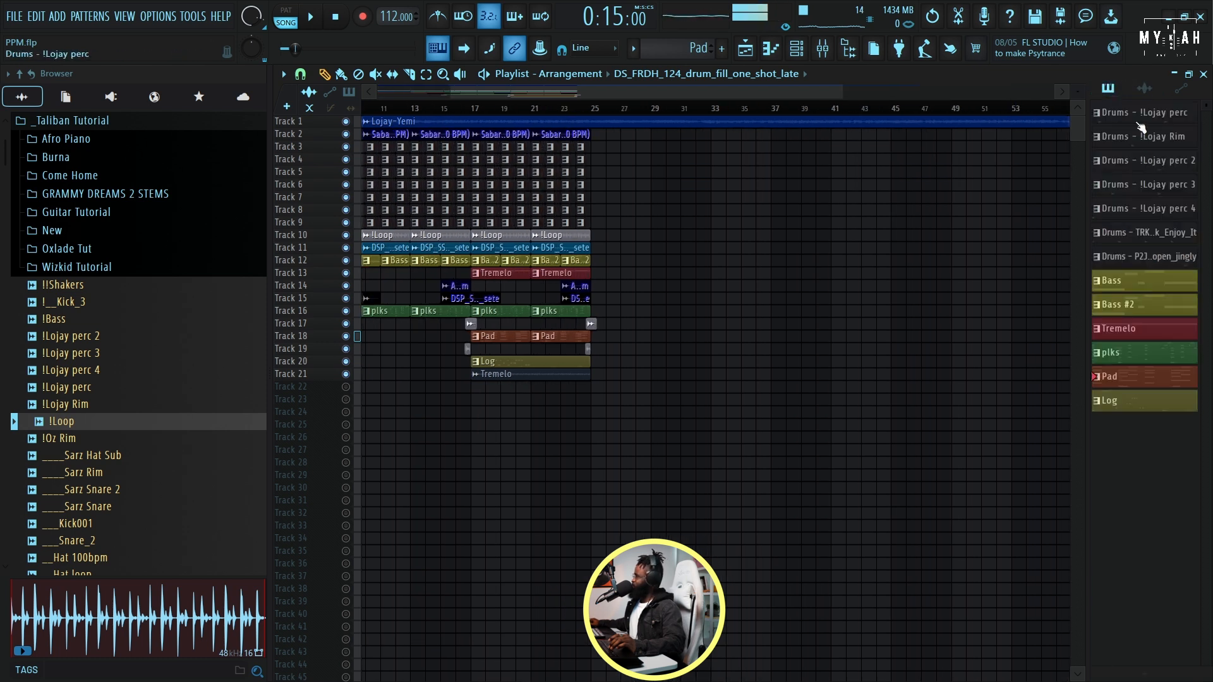
right_click(1117, 120)
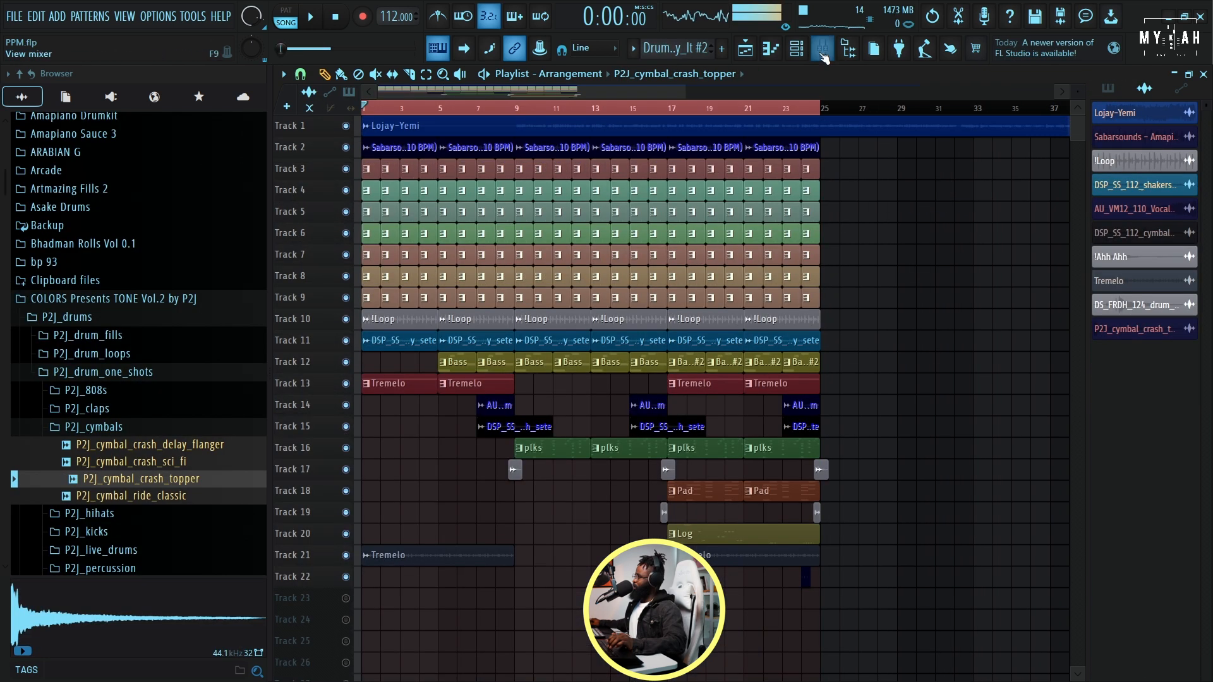
- Create a new empty pattern named Melody and load EXHALE in the Kontakt channel
click(796, 48)
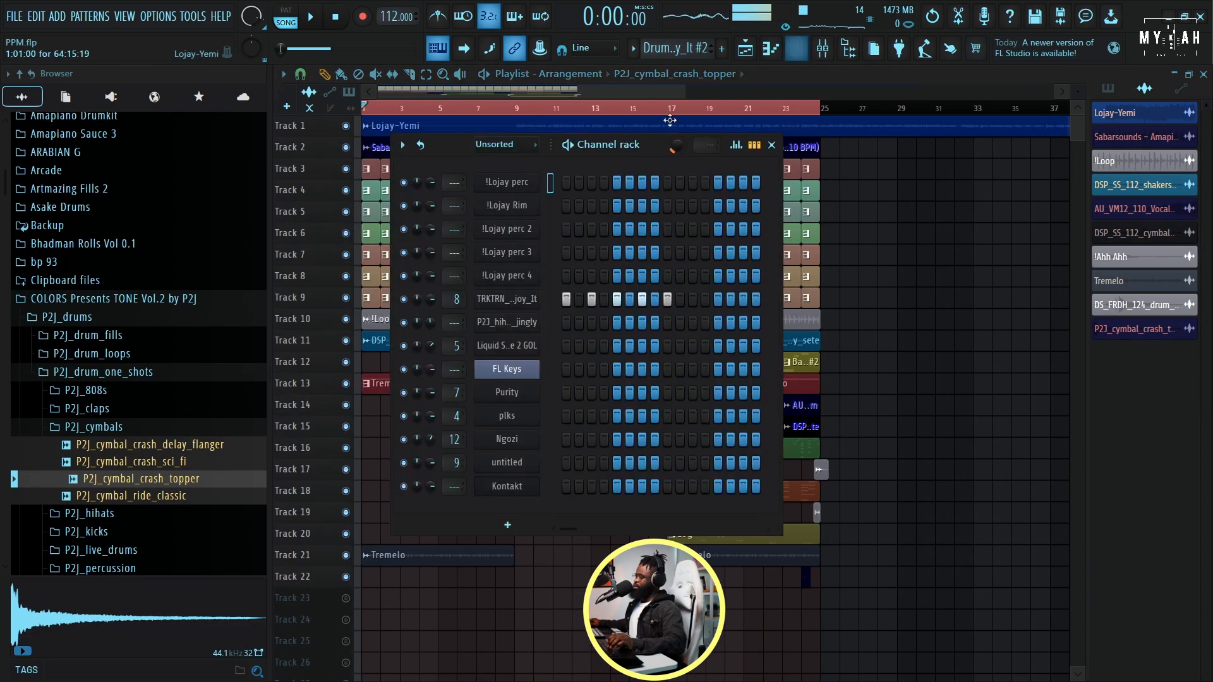
click(643, 54)
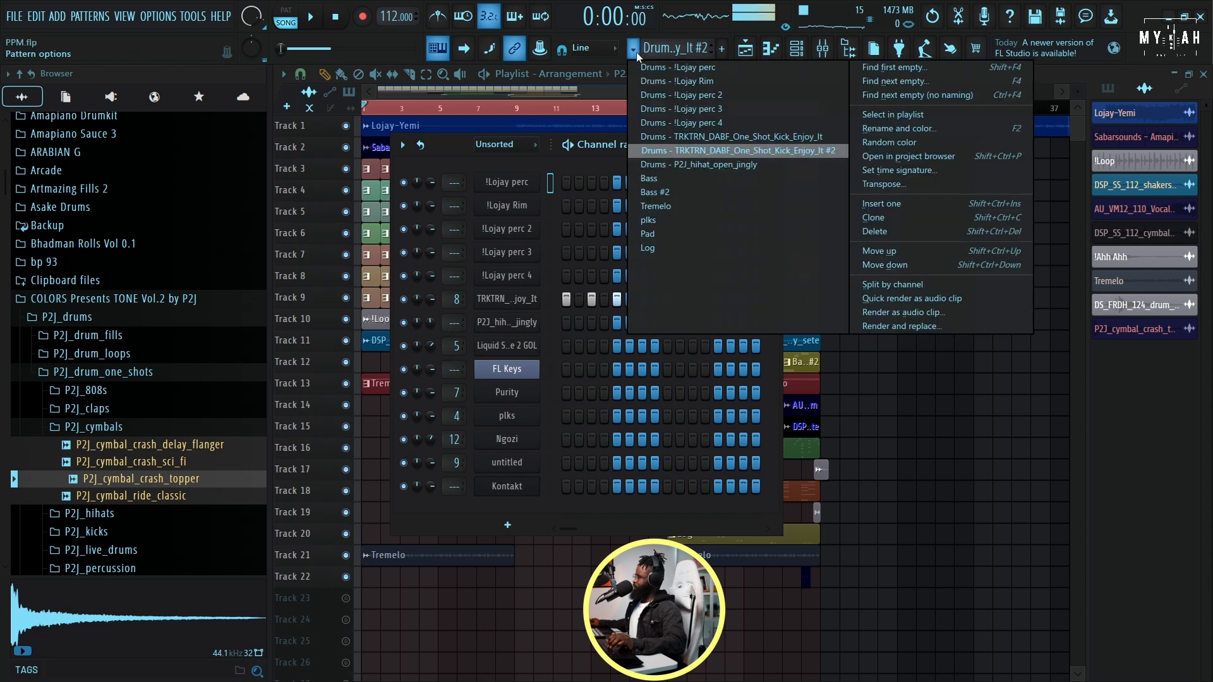
click(878, 67)
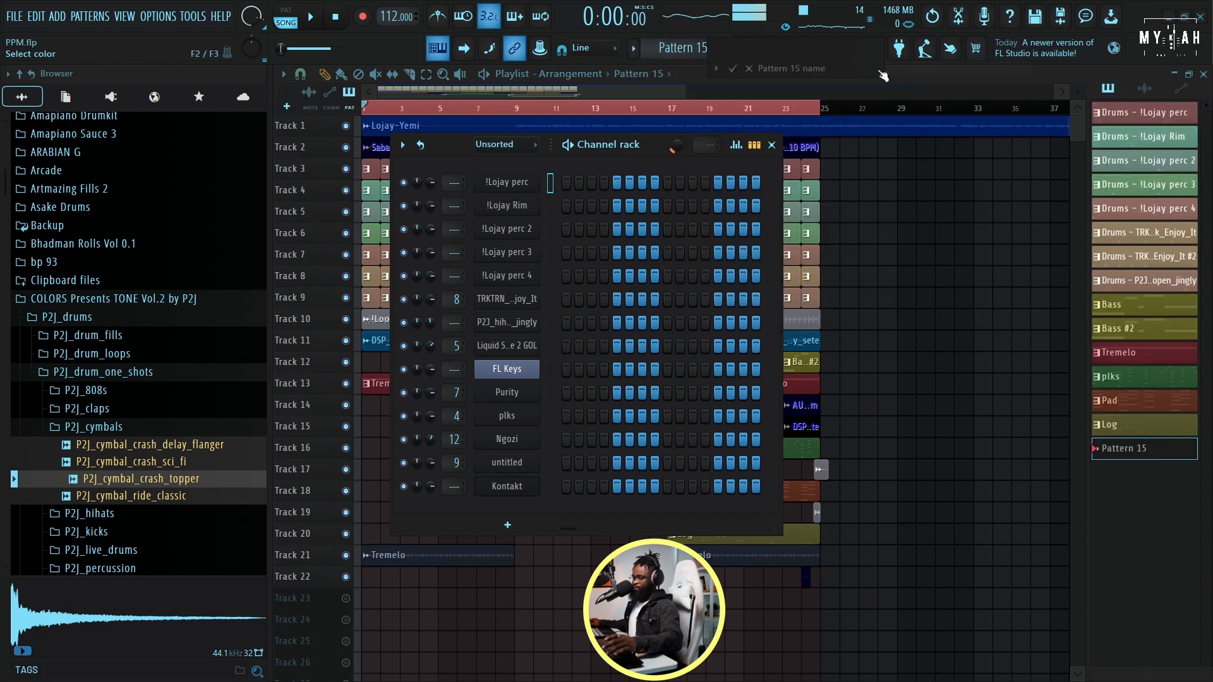
click(507, 486)
drag(571, 260, 581, 450)
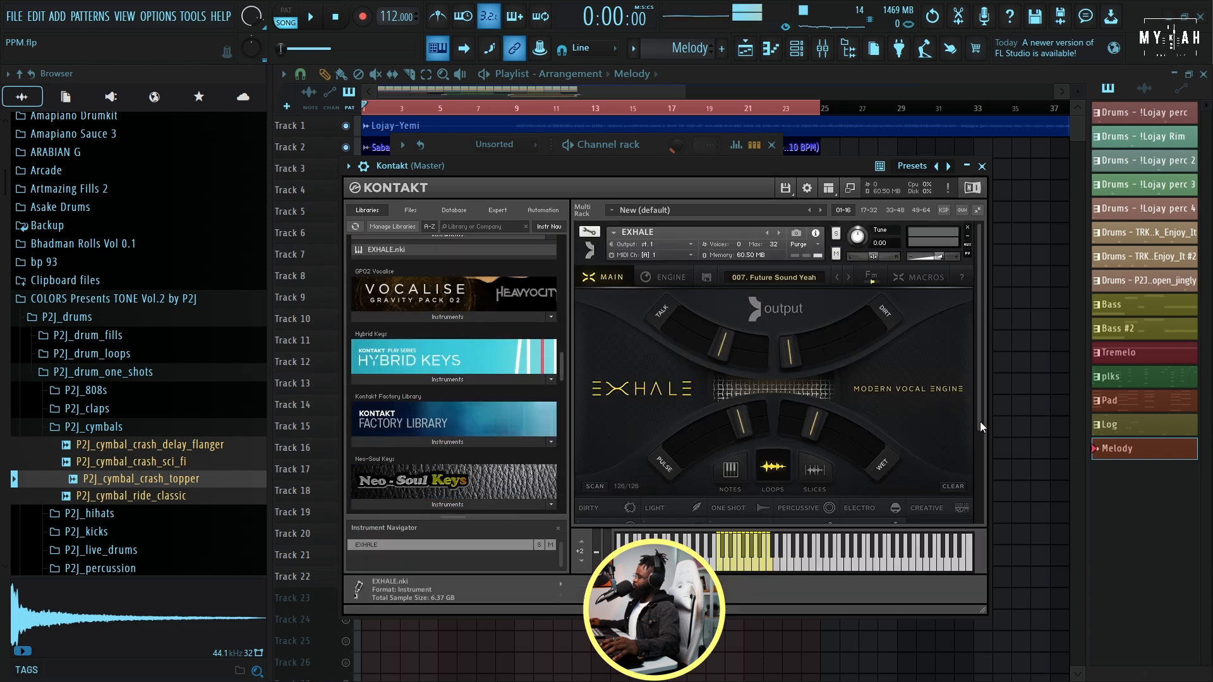
- Switch EXHALE to Notes mode with the 004. Soulular Voxtar preset and open the Kontakt channel's piano roll
click(729, 471)
scroll(639, 458, down, 2)
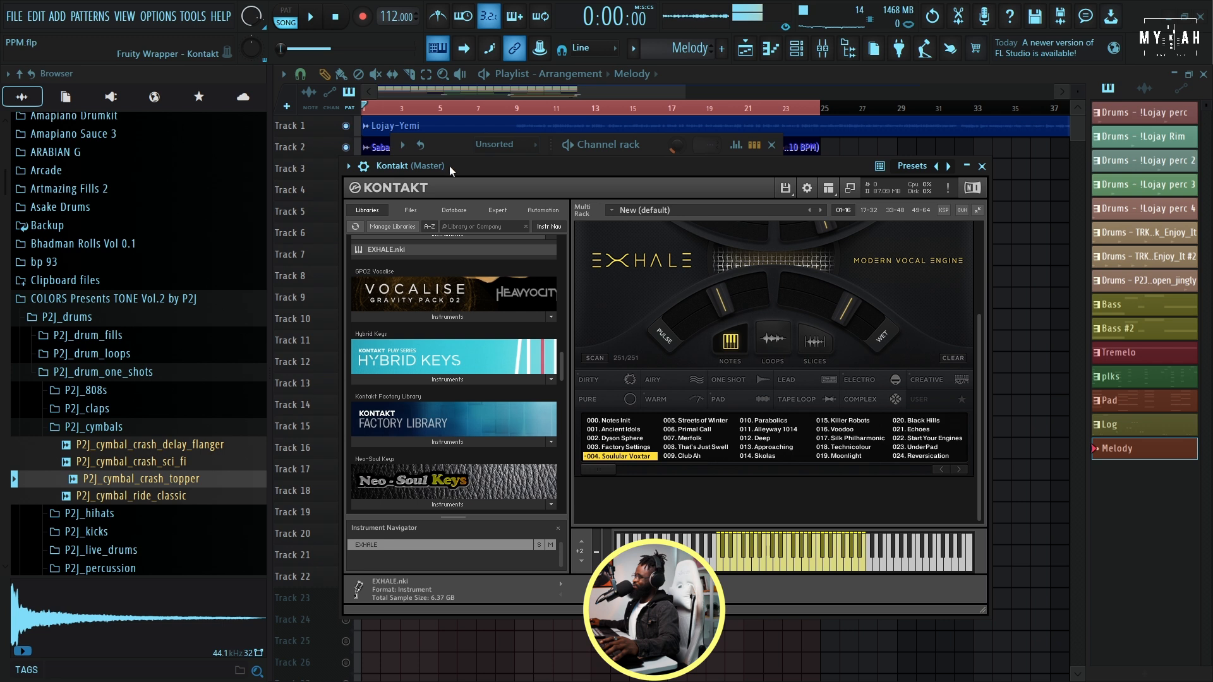
drag(447, 165, 446, 173)
click(378, 167)
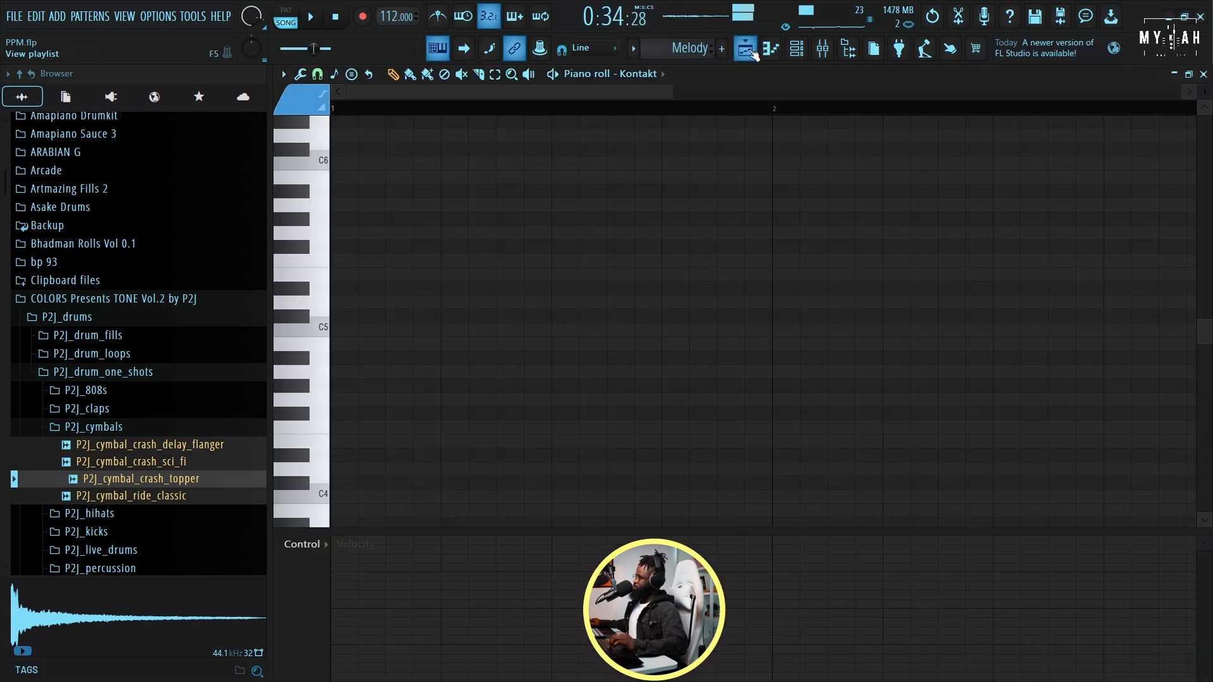
- Play the arrangement from bar 17 and place a Melody clip on track 23 at bar 17
click(749, 54)
key(space)
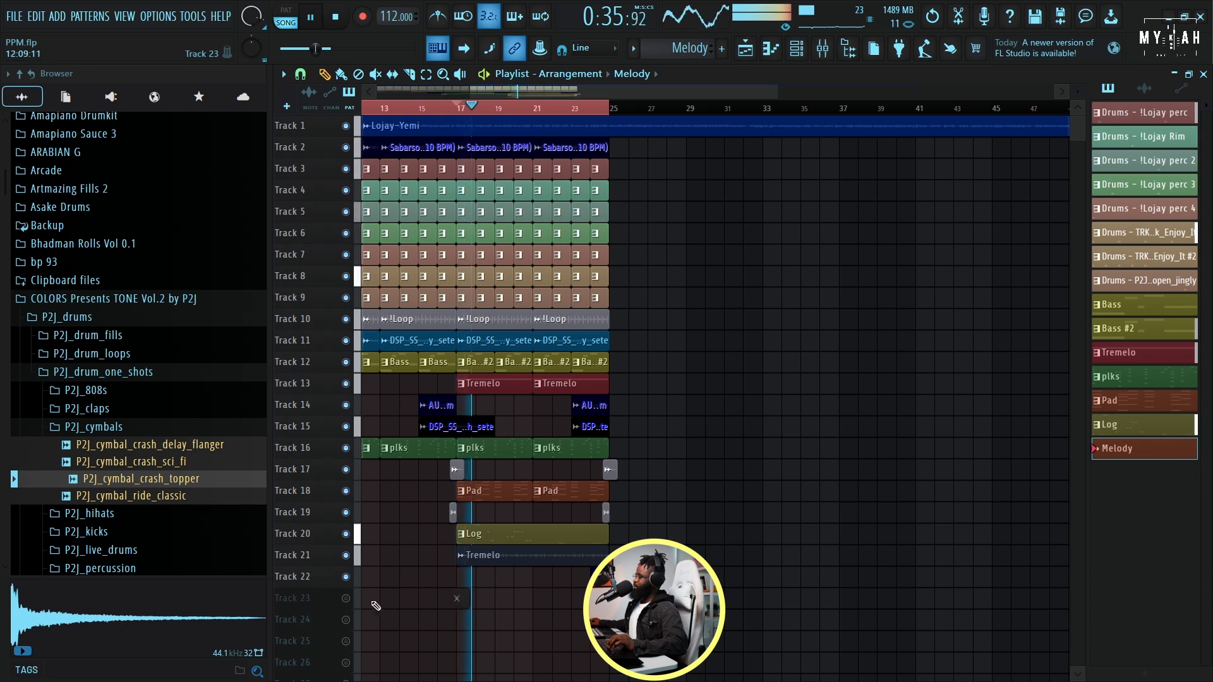
click(460, 598)
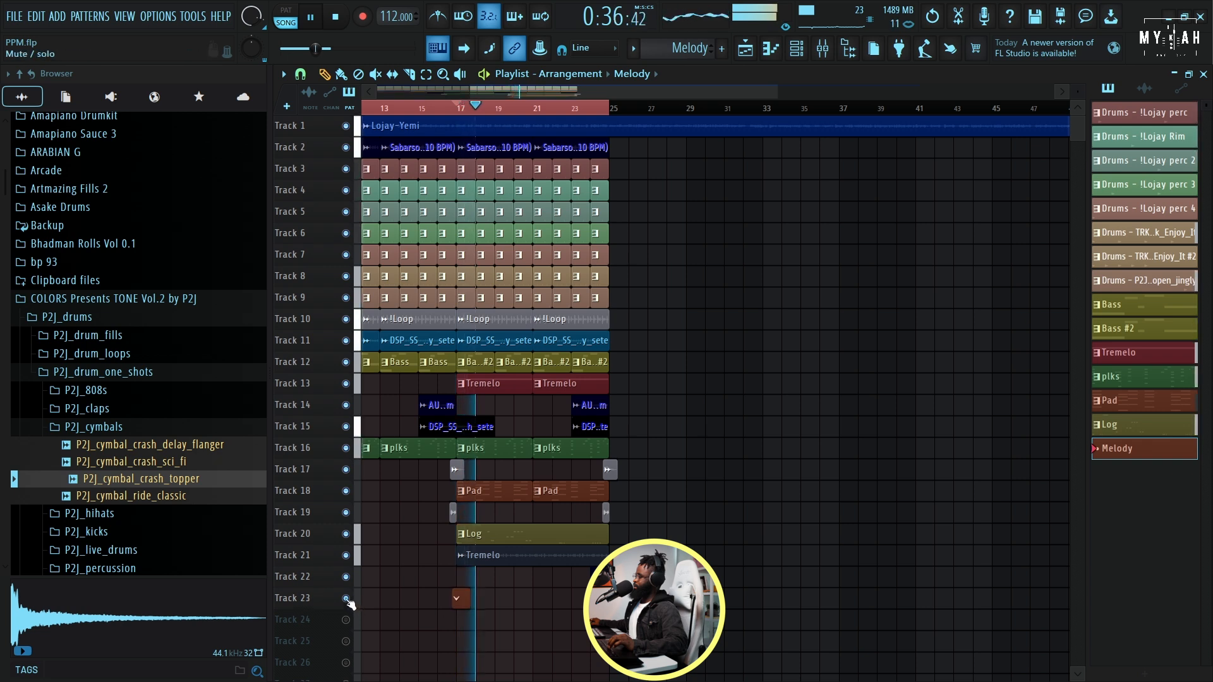
key(space)
- Enter one-step notes G5, E5, G5 and E5 at steps 3, 5, 7 and 9 of the Melody pattern, checking them in playback
double_click(461, 603)
click(394, 233)
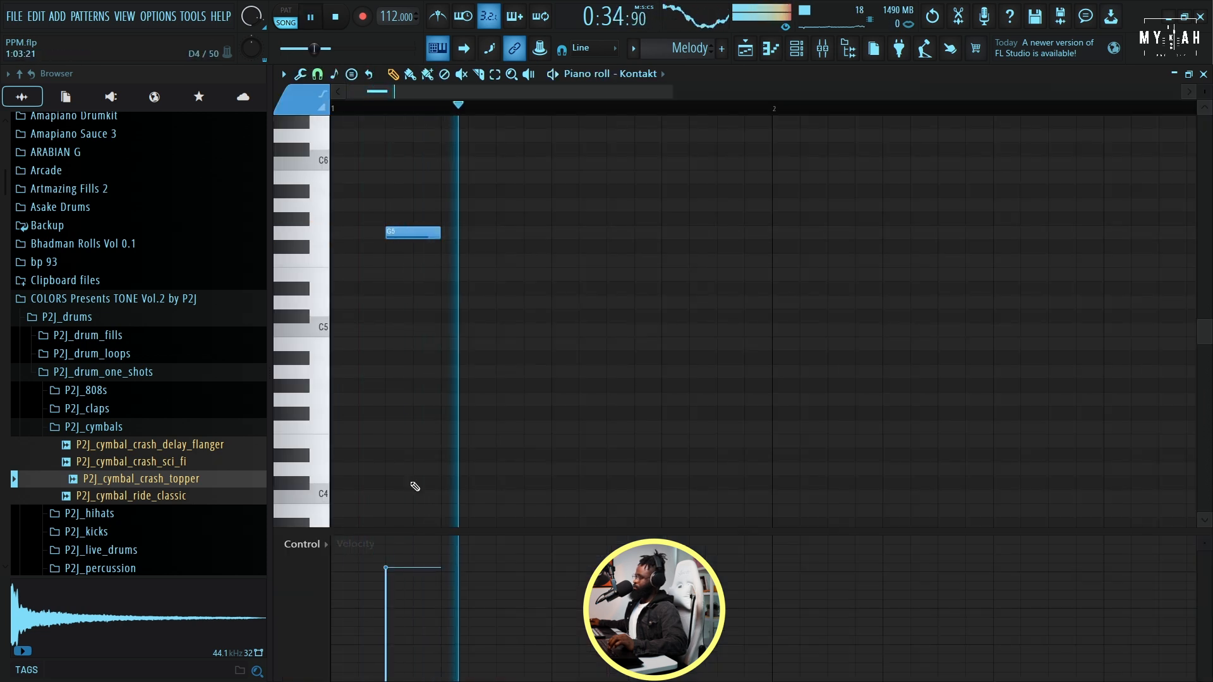
drag(440, 233, 412, 233)
click(442, 273)
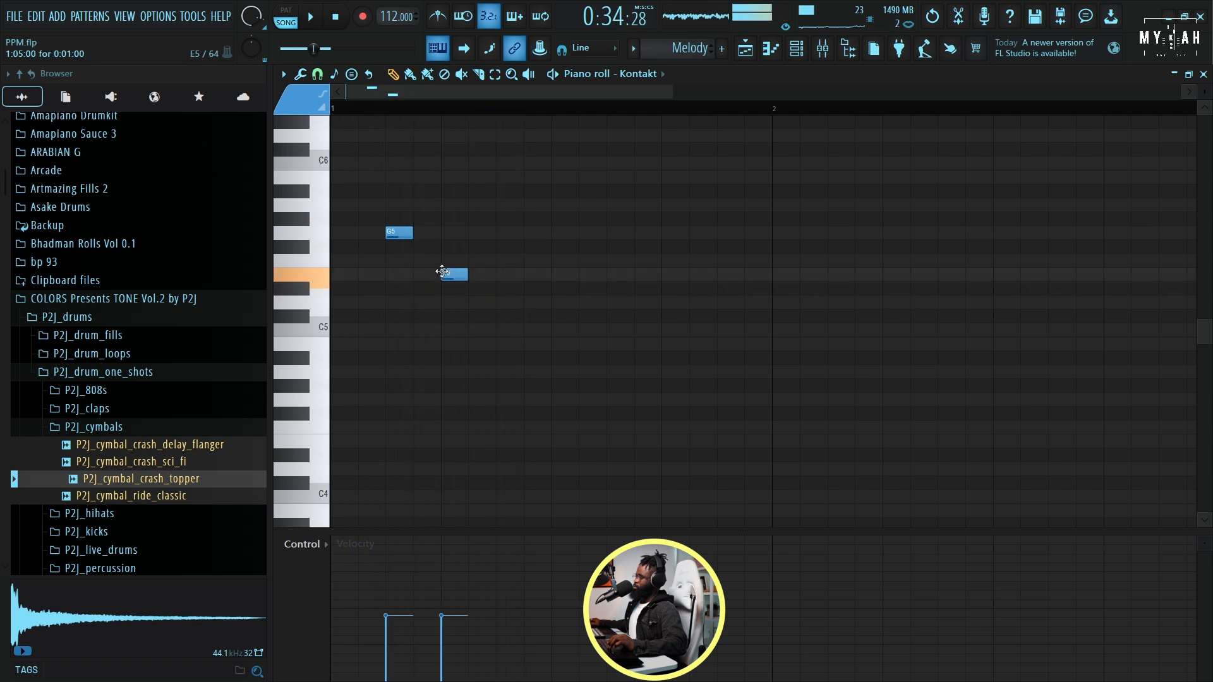
key(space)
click(509, 233)
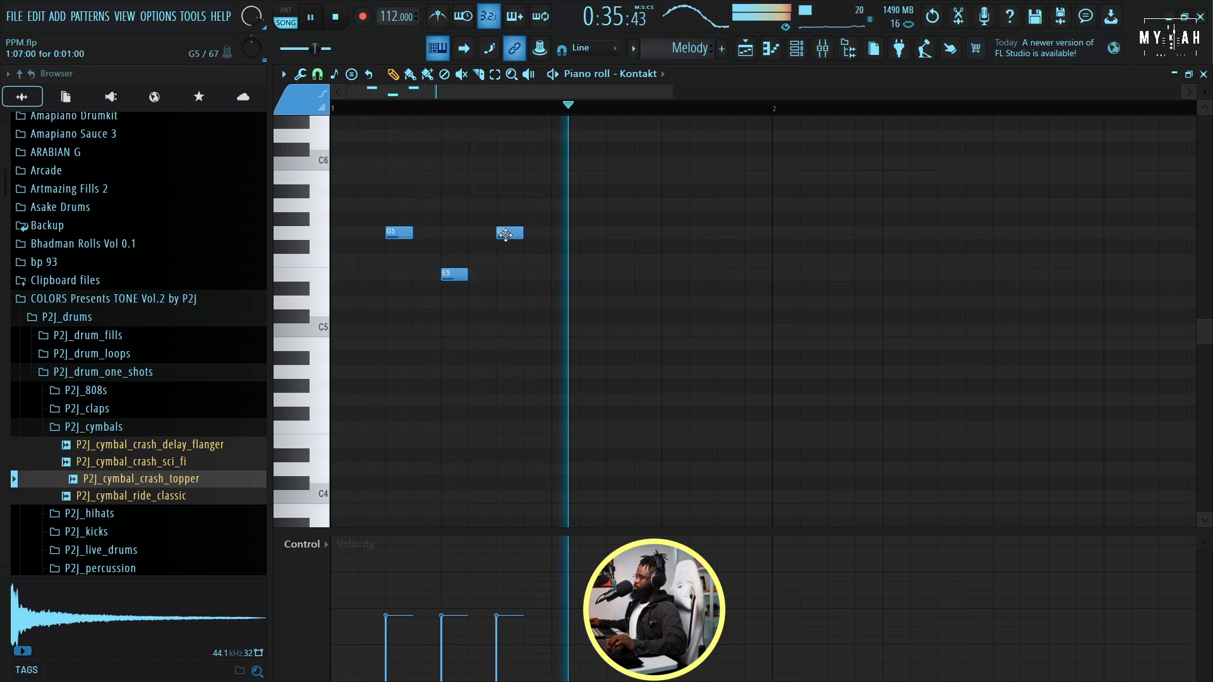
key(space)
- Extend the Melody pattern with one-step notes G5, E5 and C5 at steps 11, 13 and 15, checking them in playback
click(797, 51)
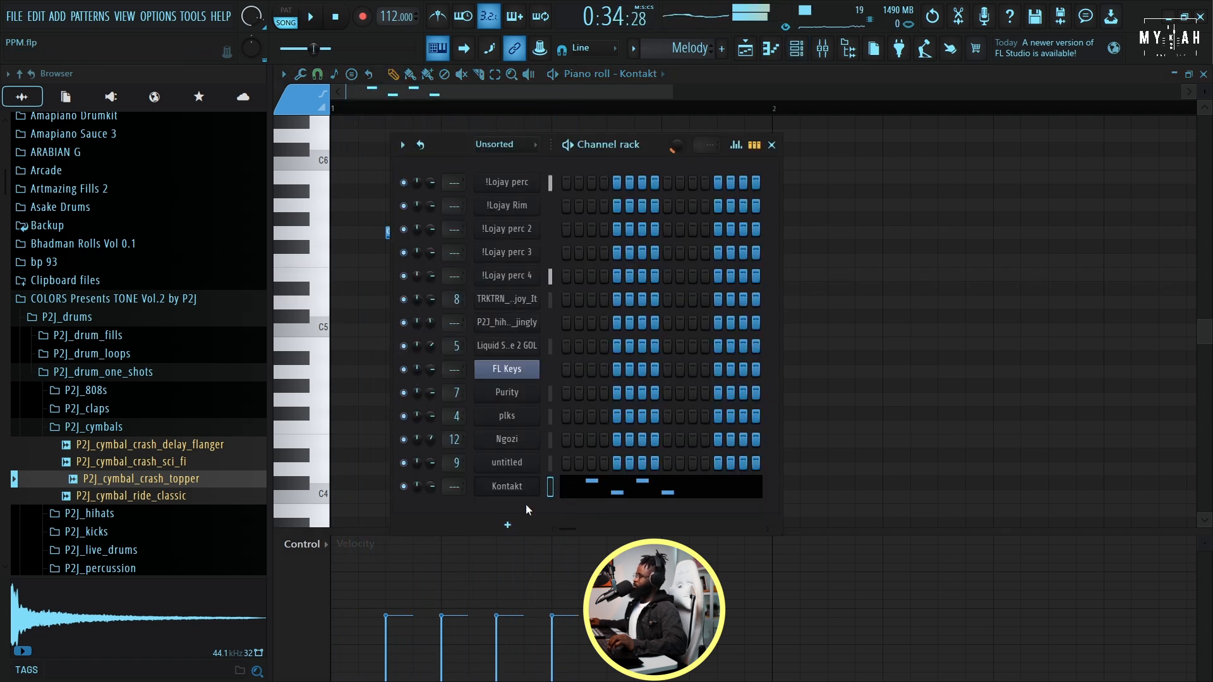
key(space)
key(F6)
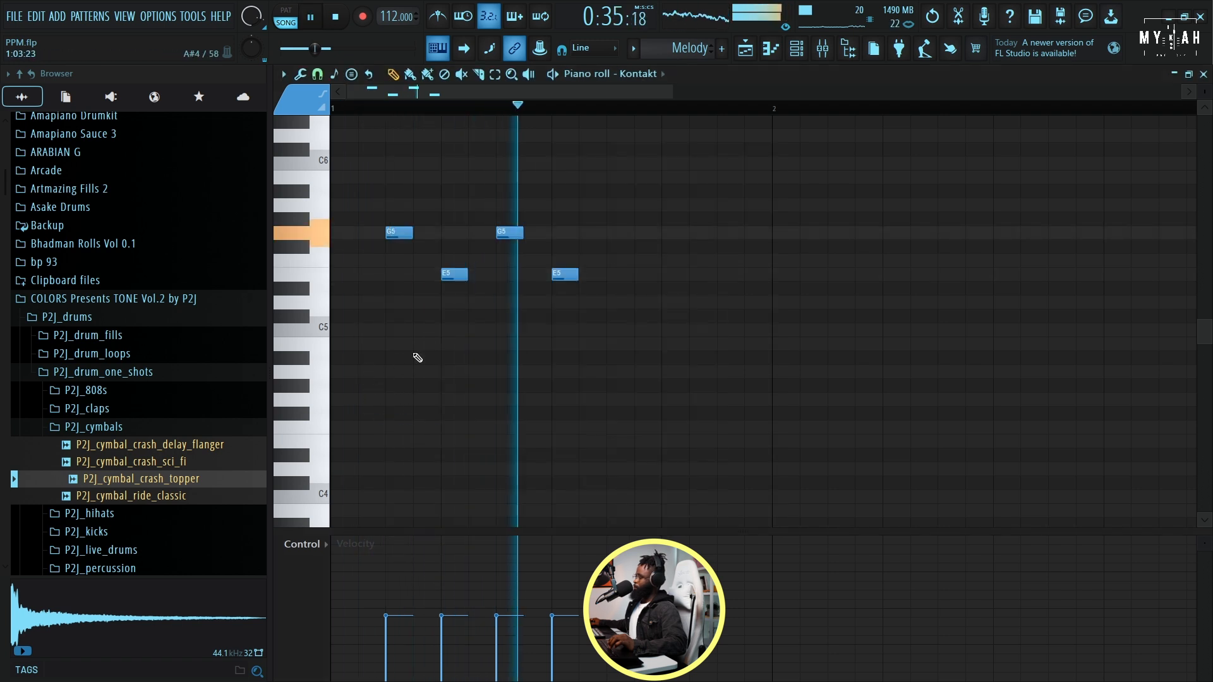
click(616, 233)
key(space)
click(667, 261)
key(space)
click(720, 328)
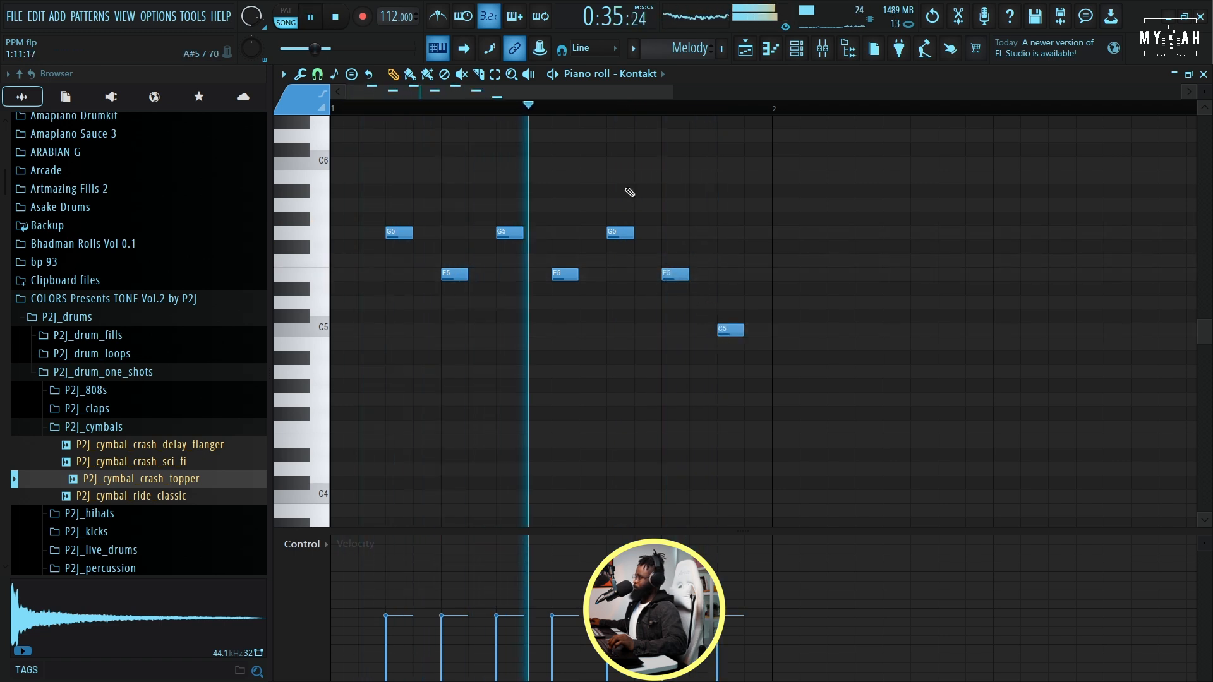
scroll(563, 122, down, 1)
scroll(561, 120, down, 3)
scroll(564, 146, up, 3)
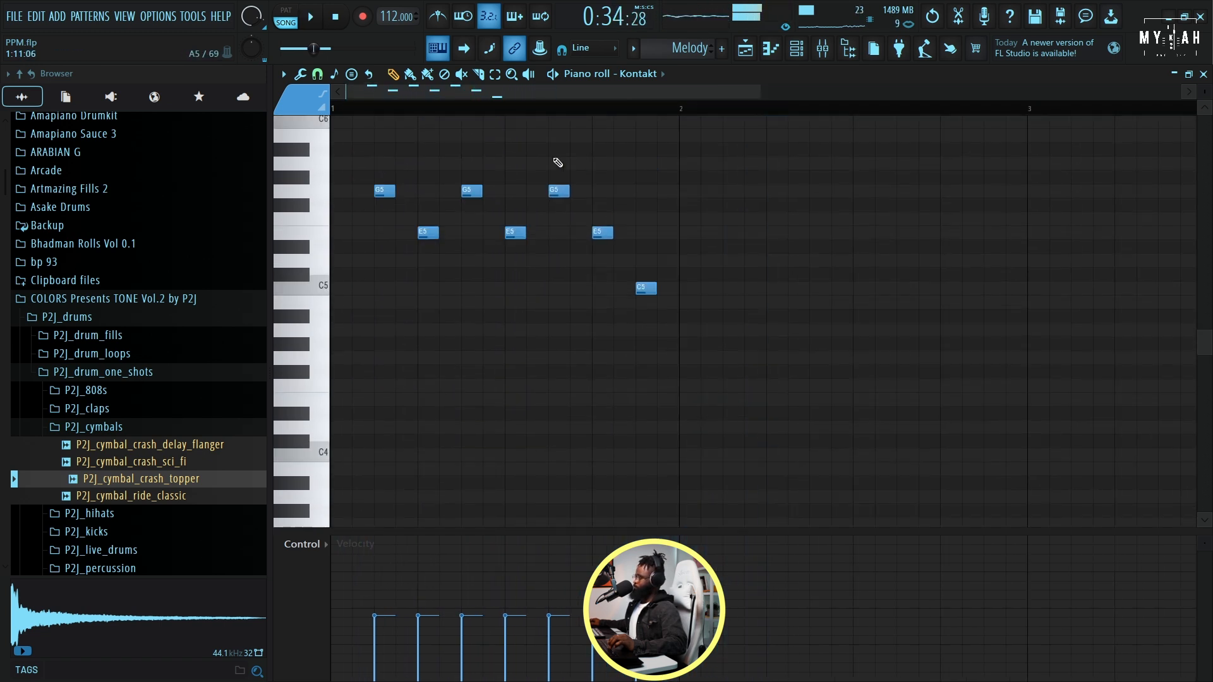
- Extend the Melody pattern in bar 2 with one-step notes D5, C5, D5, C5, D5 and C5 at steps 3, 5, 7, 9, 11 and 13, checking playback
scroll(533, 115, down, 2)
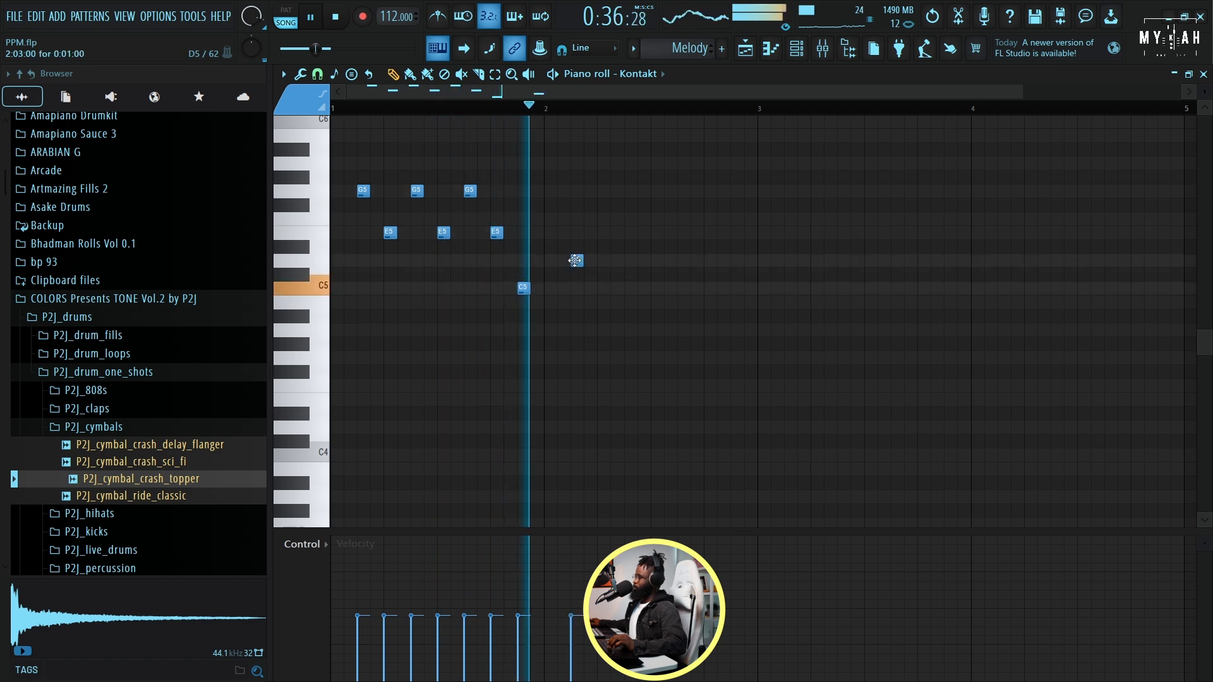
click(577, 260)
click(600, 287)
click(630, 260)
click(655, 288)
click(683, 260)
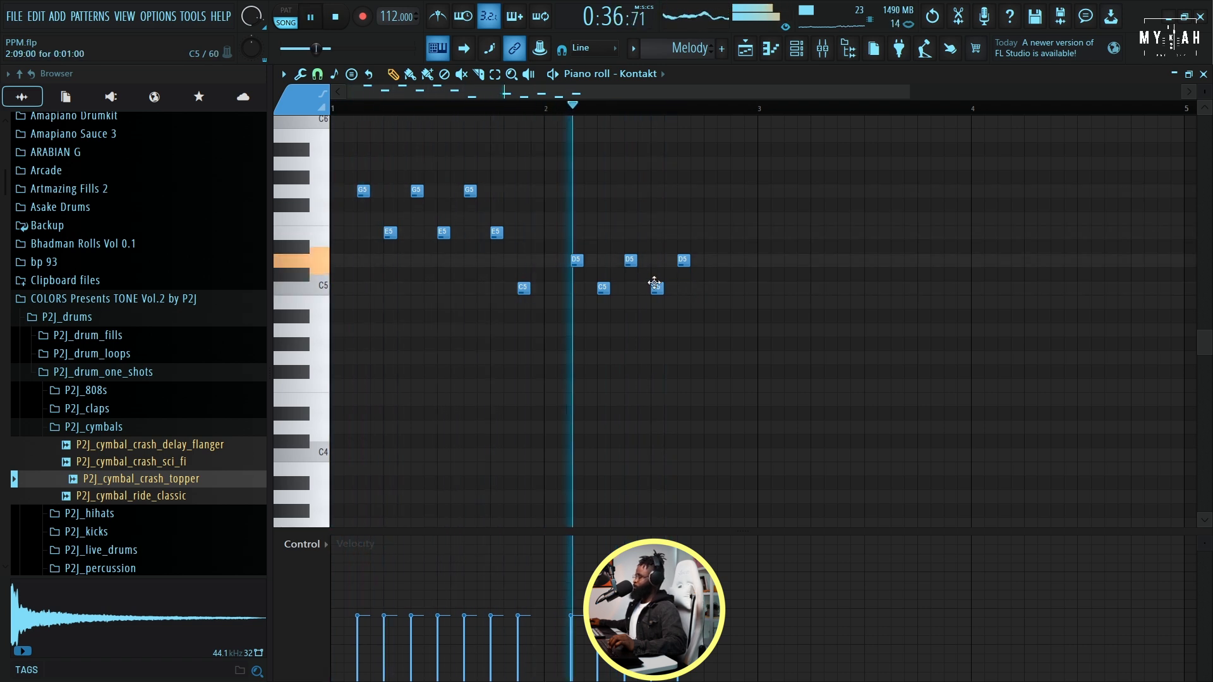
key(space)
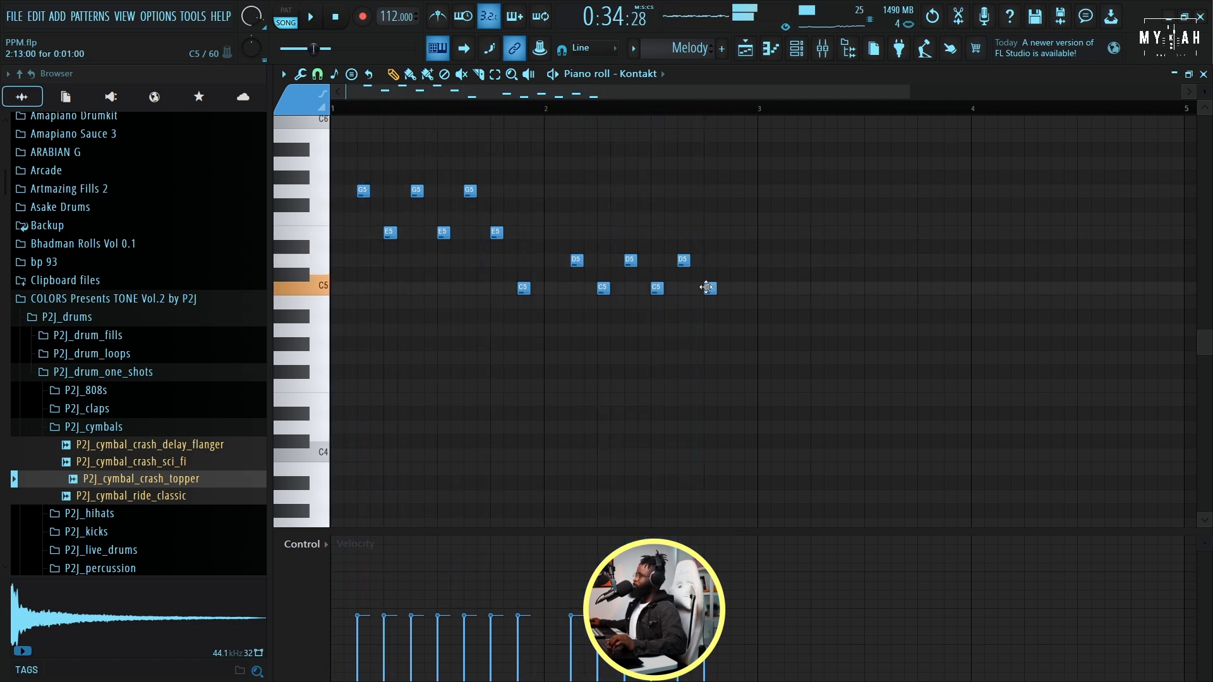
key(space)
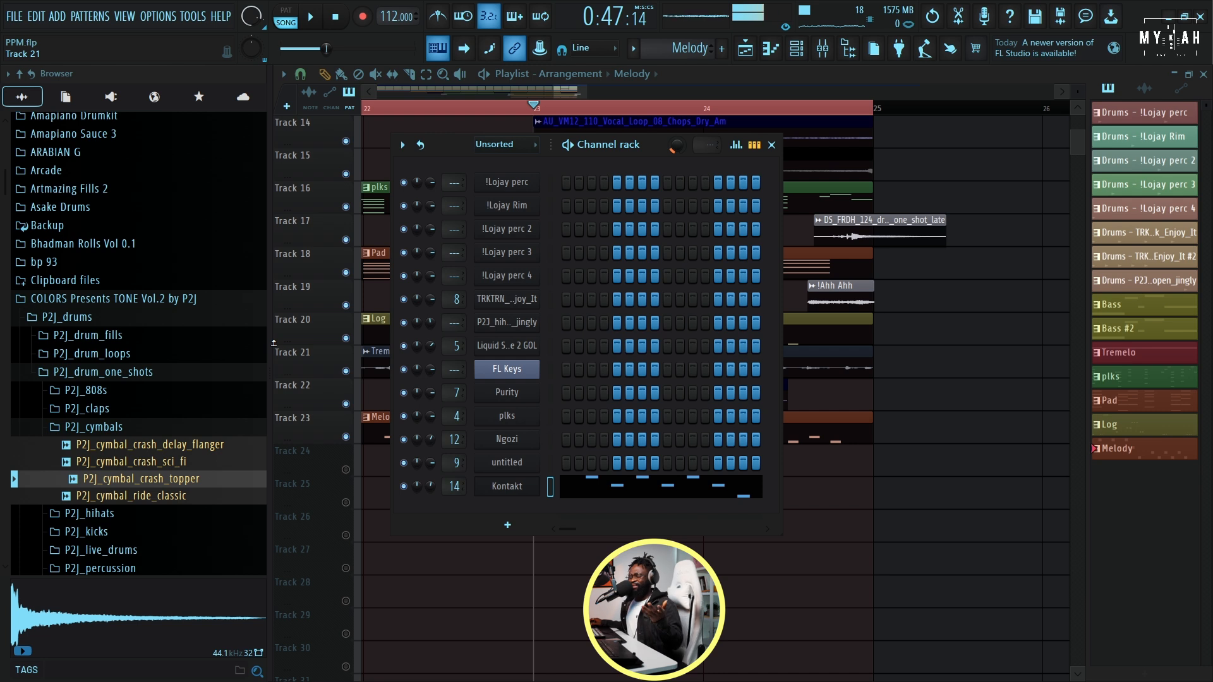
- Browse the sample library for the Snare7 sample in the Amapiano Drumkit's Snares folder
scroll(114, 367, down, 8)
scroll(113, 370, up, 11)
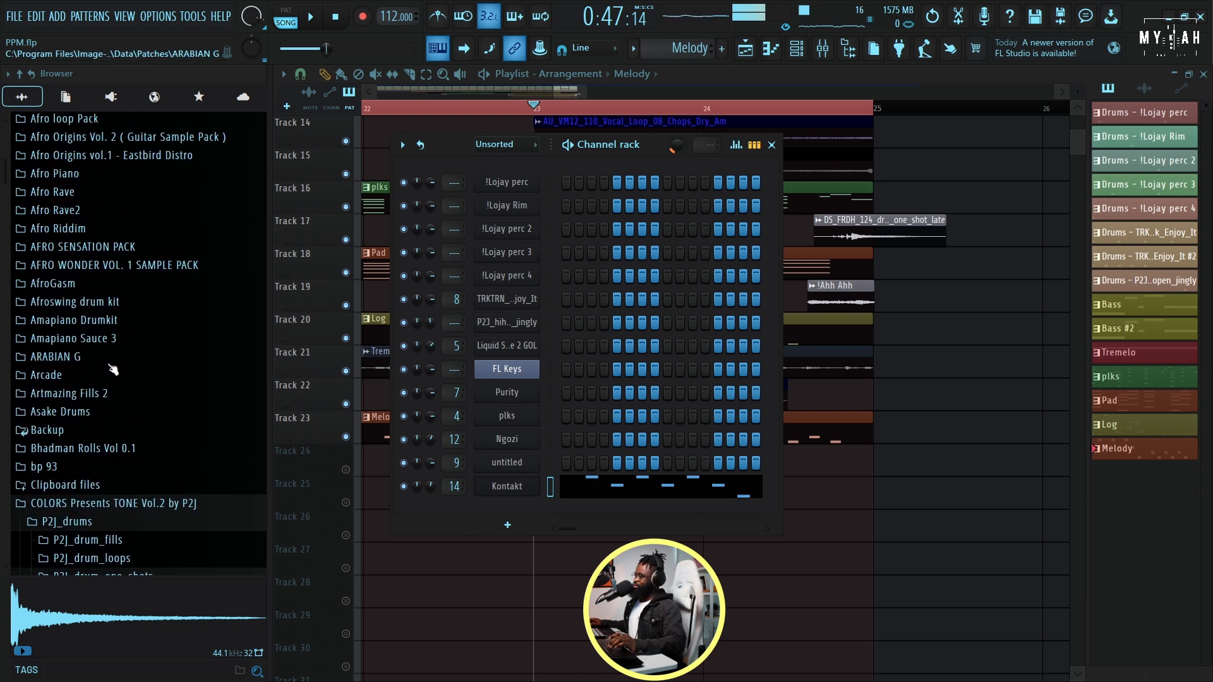
scroll(98, 333, up, 12)
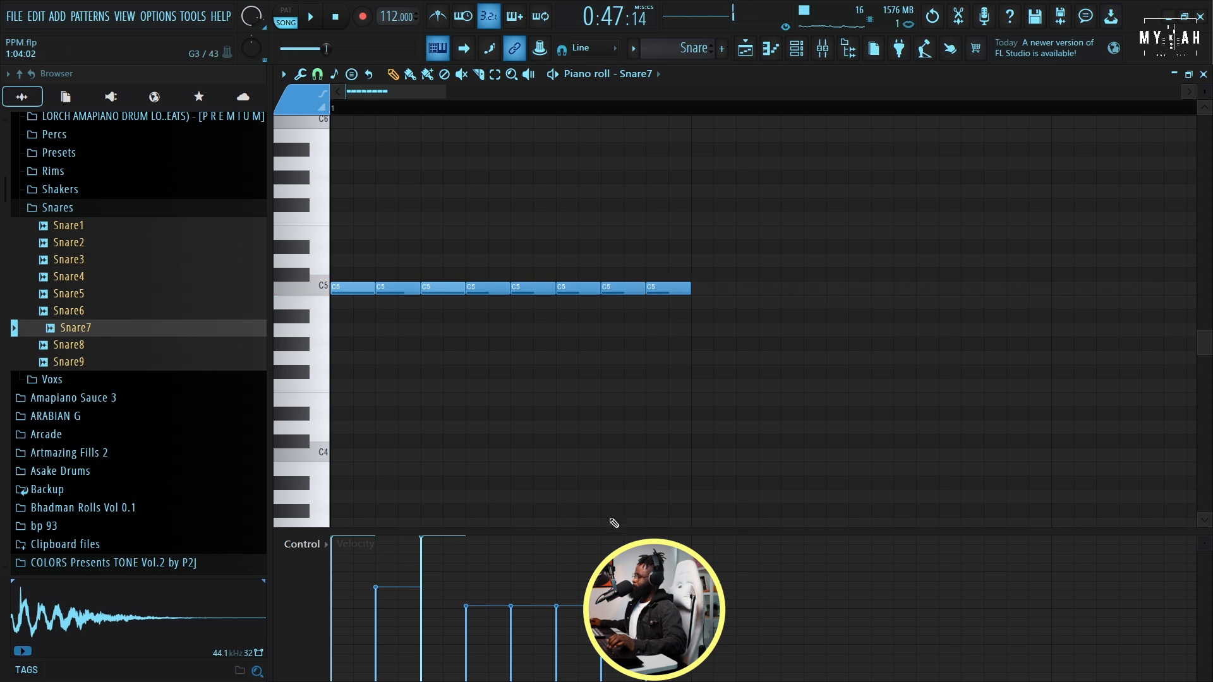
- Shape the Snare7 roll's velocities into a falling ramp from the second note, add a ninth C5 note at full velocity, and audition it
key(space)
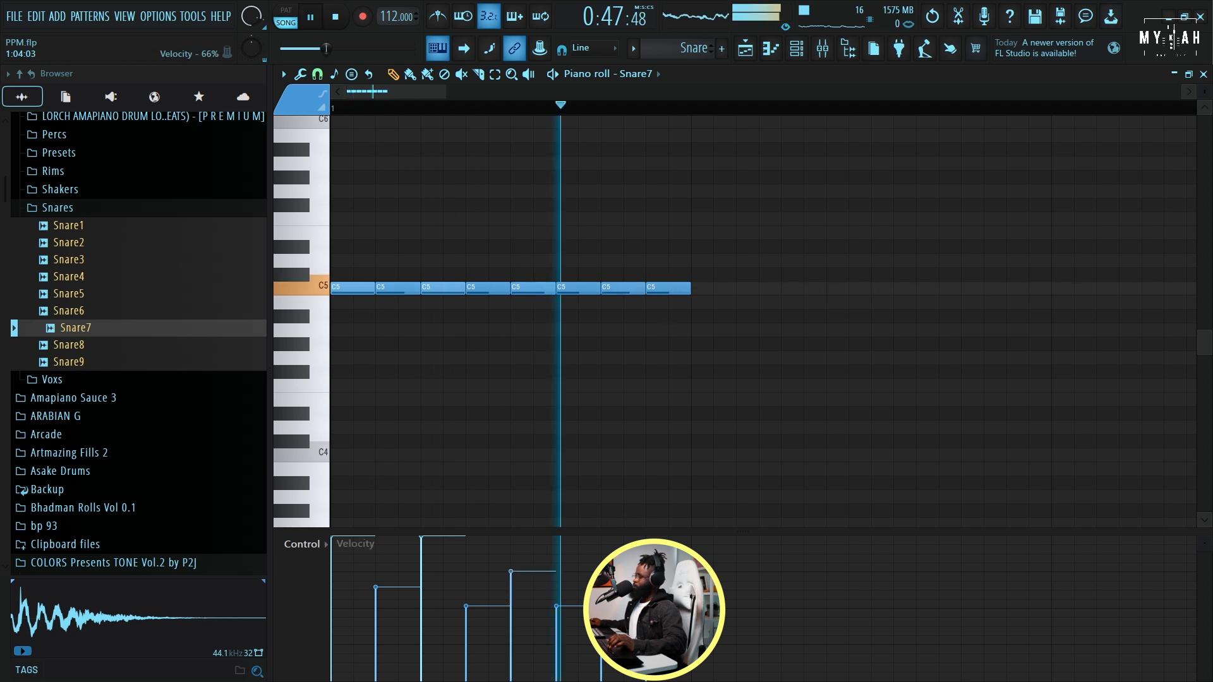
key(space)
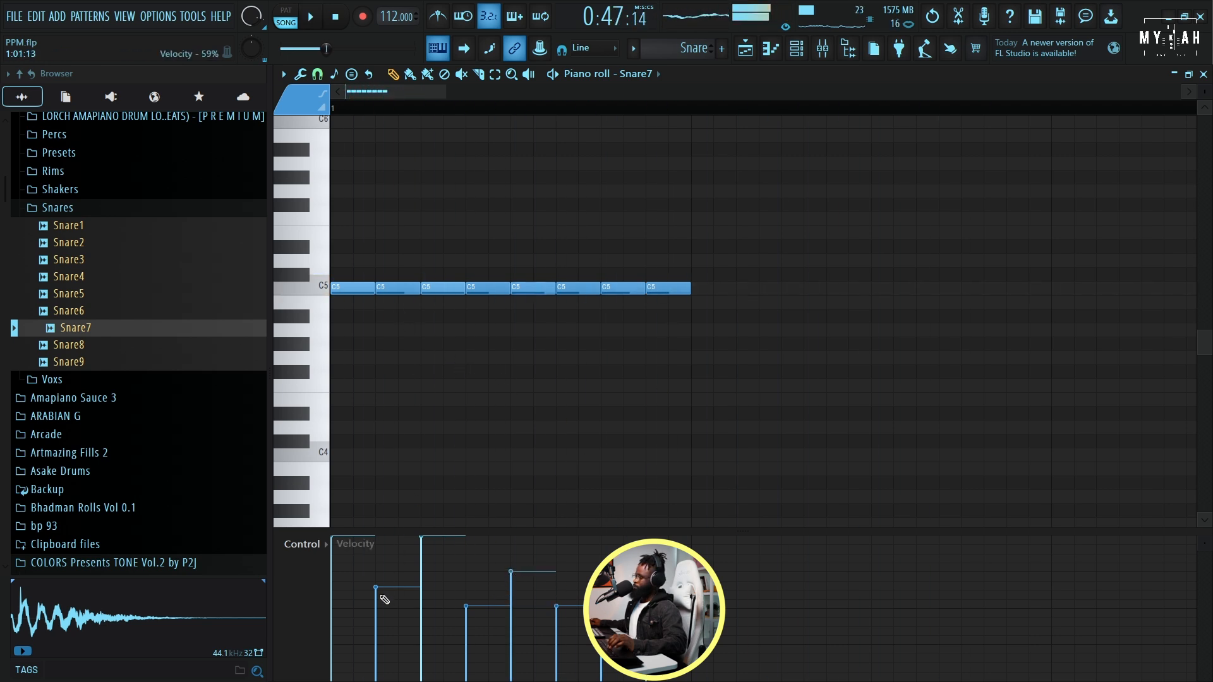
drag(378, 558, 654, 635)
key(space)
key(space)
key(space)
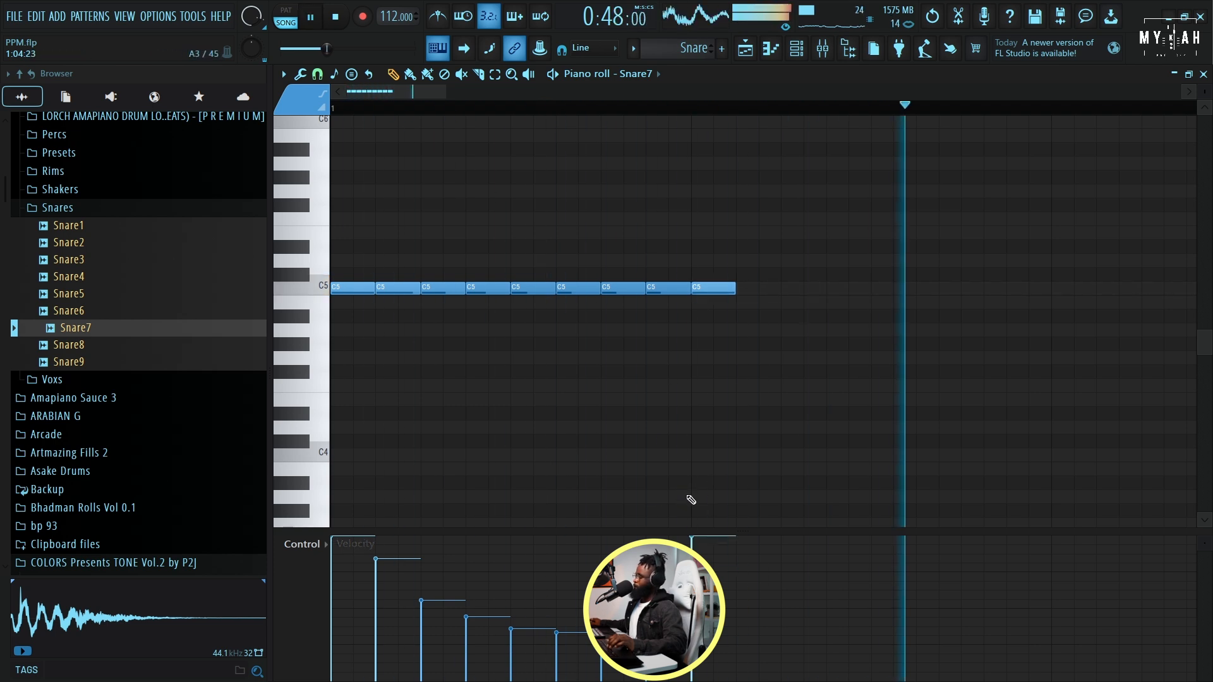
- Return to the Playlist and play the arrangement from bar 22 to review the Snare clip on track 24 with the other tracks
click(746, 49)
click(373, 112)
scroll(379, 114, down, 5)
scroll(455, 182, up, 4)
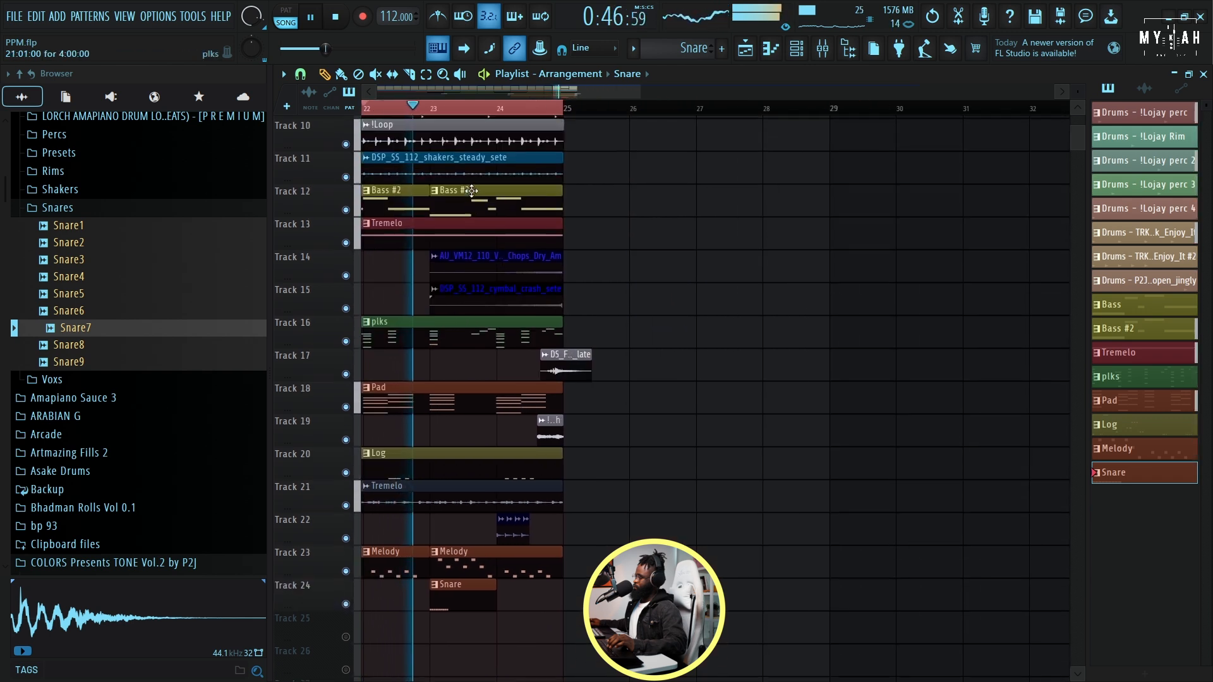
scroll(471, 191, up, 4)
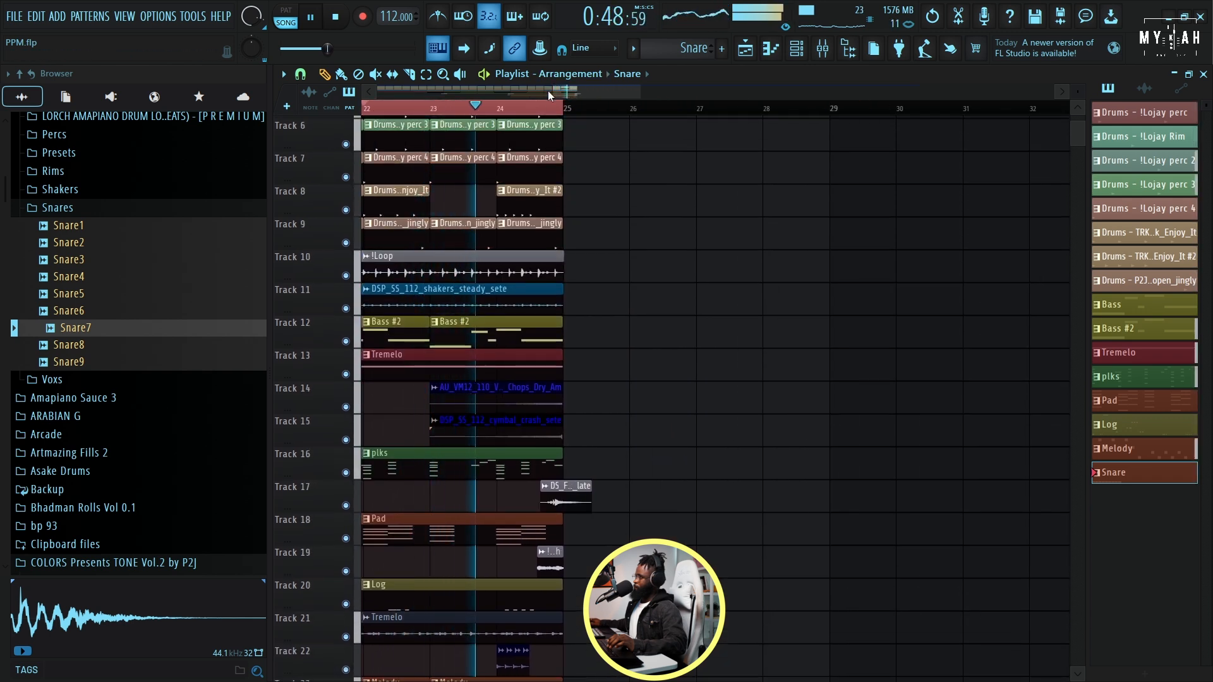
drag(549, 94, 341, 111)
scroll(666, 269, up, 5)
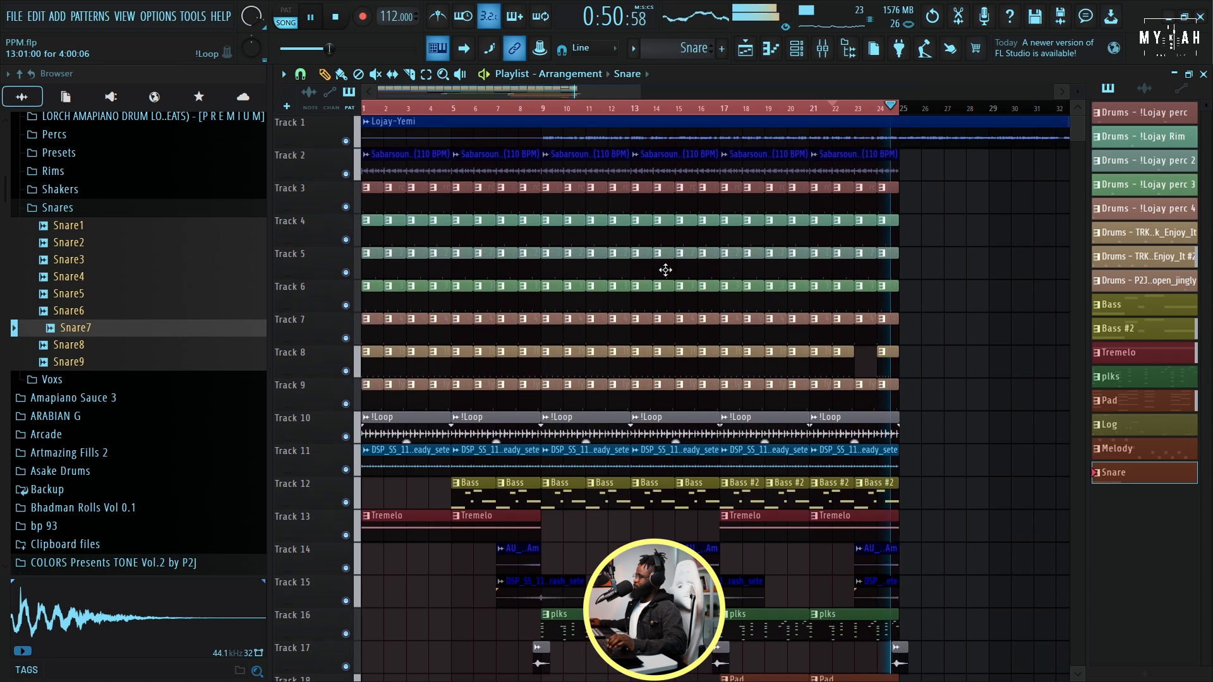
- Play the whole arrangement from bar 1 and follow the layers of all tracks as it runs
key(space)
scroll(666, 270, down, 2)
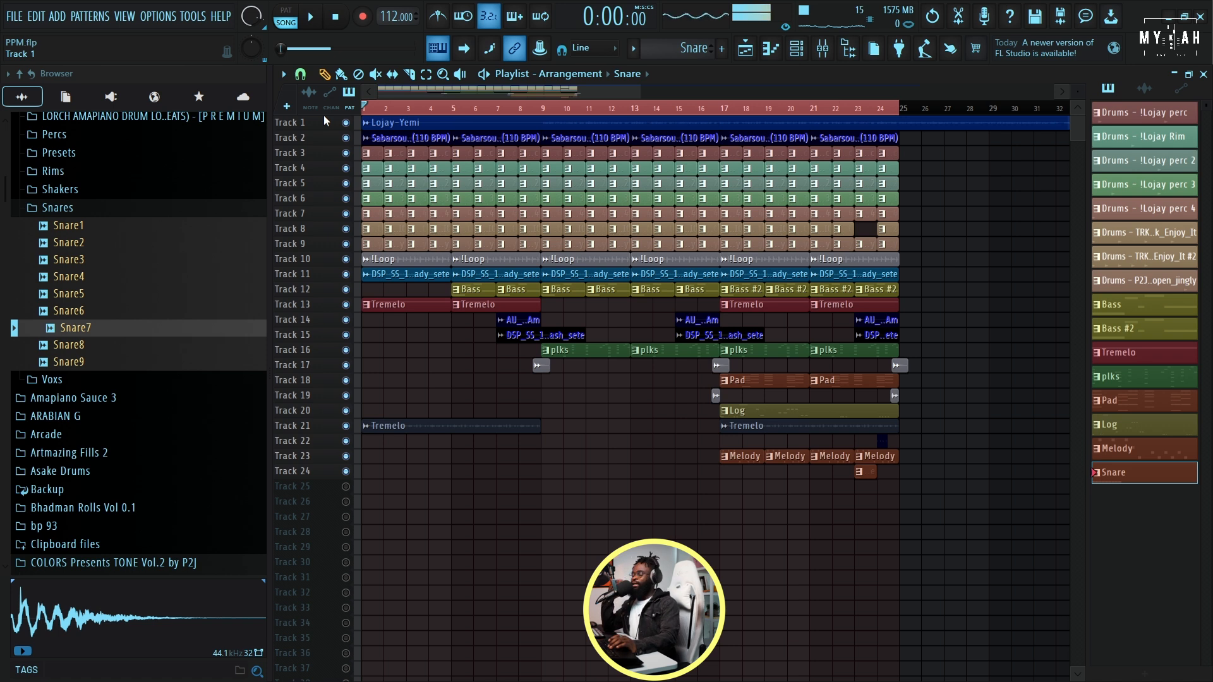
key(space)
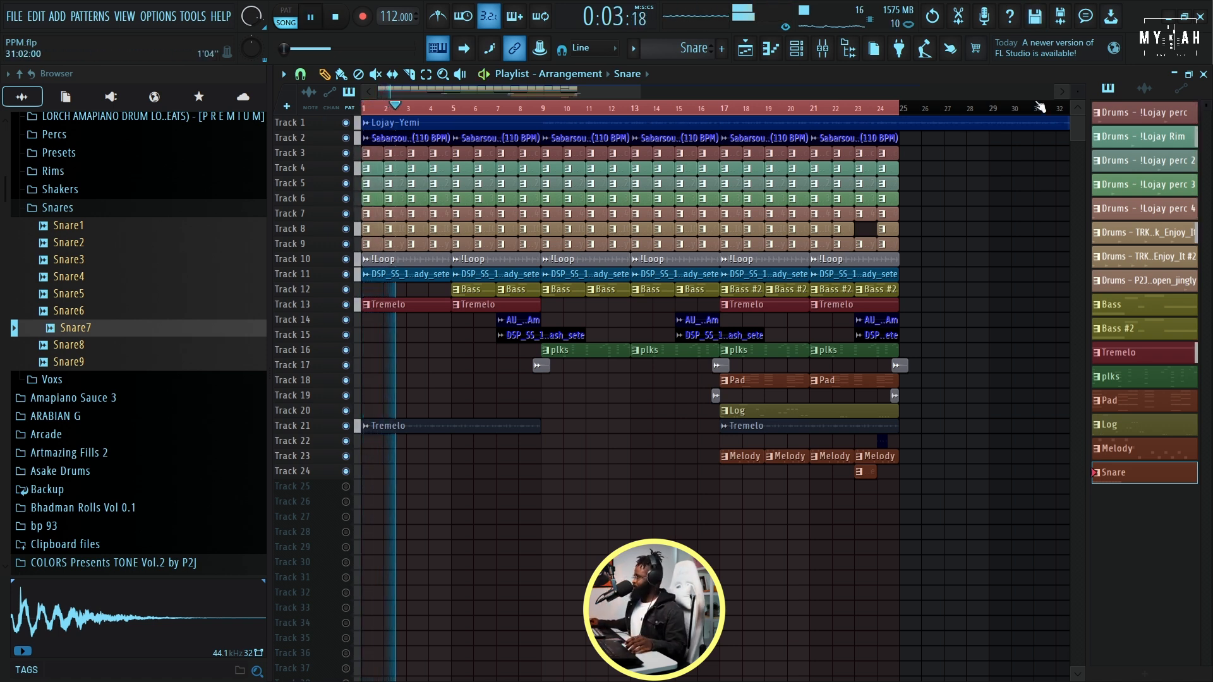
drag(1078, 92, 1078, 71)
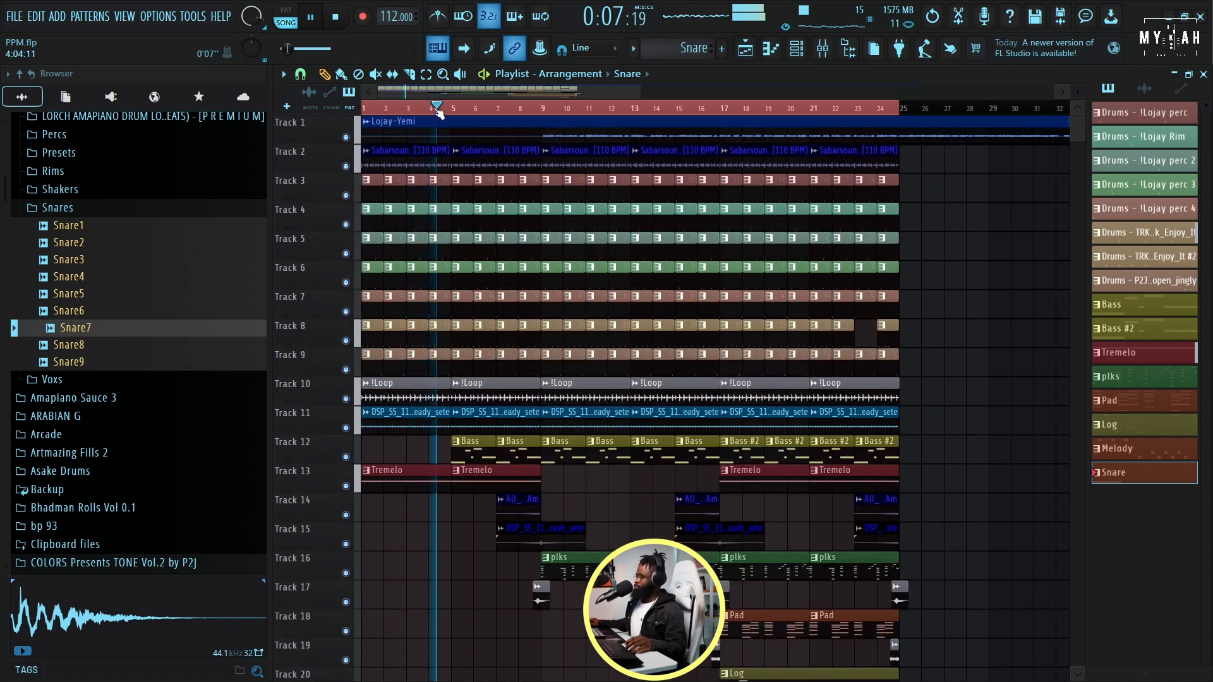
scroll(430, 106, up, 5)
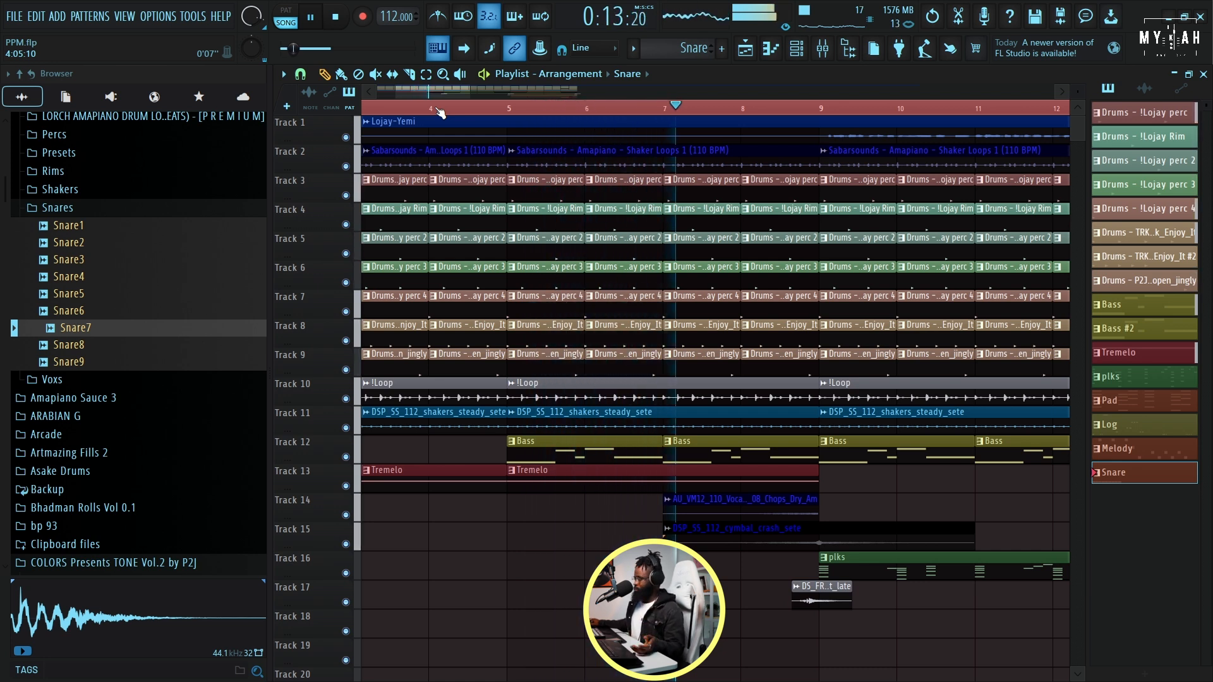
scroll(455, 112, down, 4)
scroll(472, 114, down, 6)
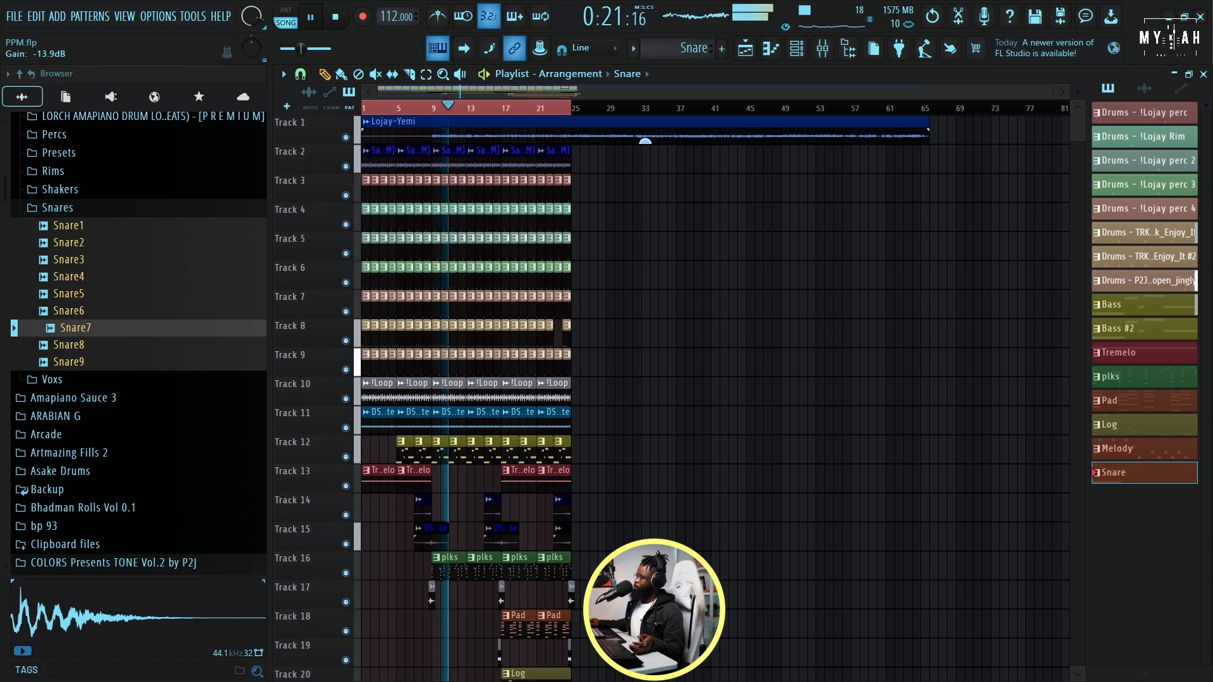
- Open the Poor Plate reverb on the Lojay-Yemi vocal's mixer track and set its Wet level to about -12.99 dB
double_click(920, 120)
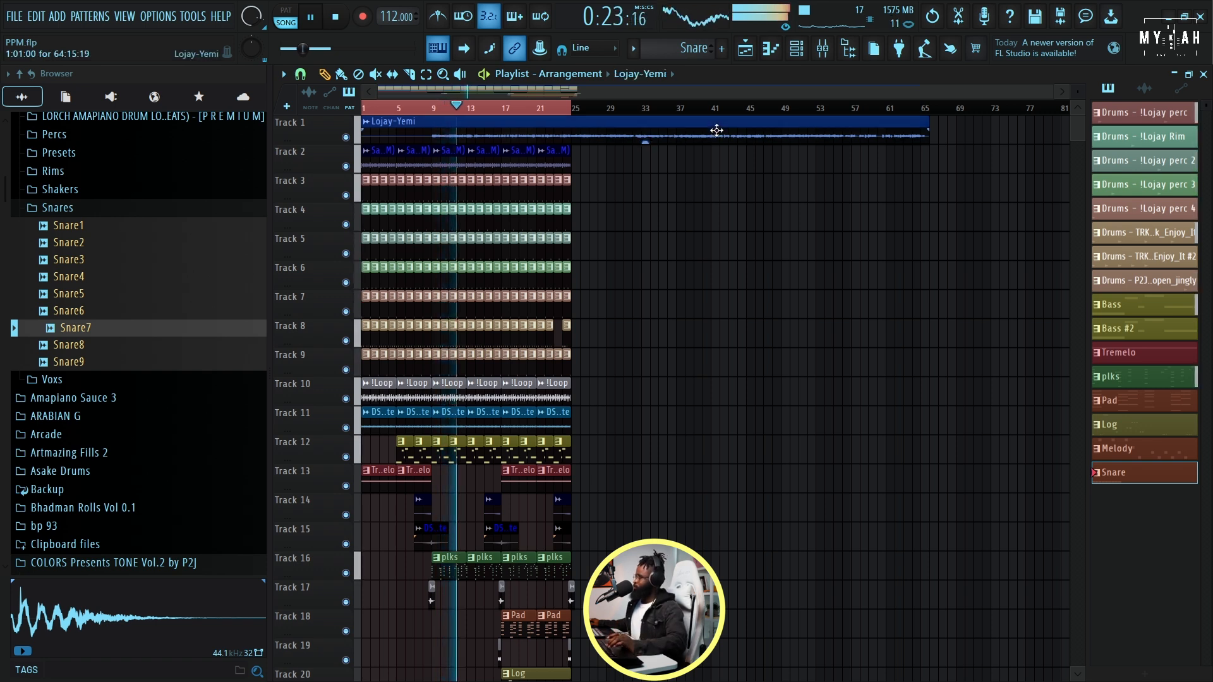
click(830, 60)
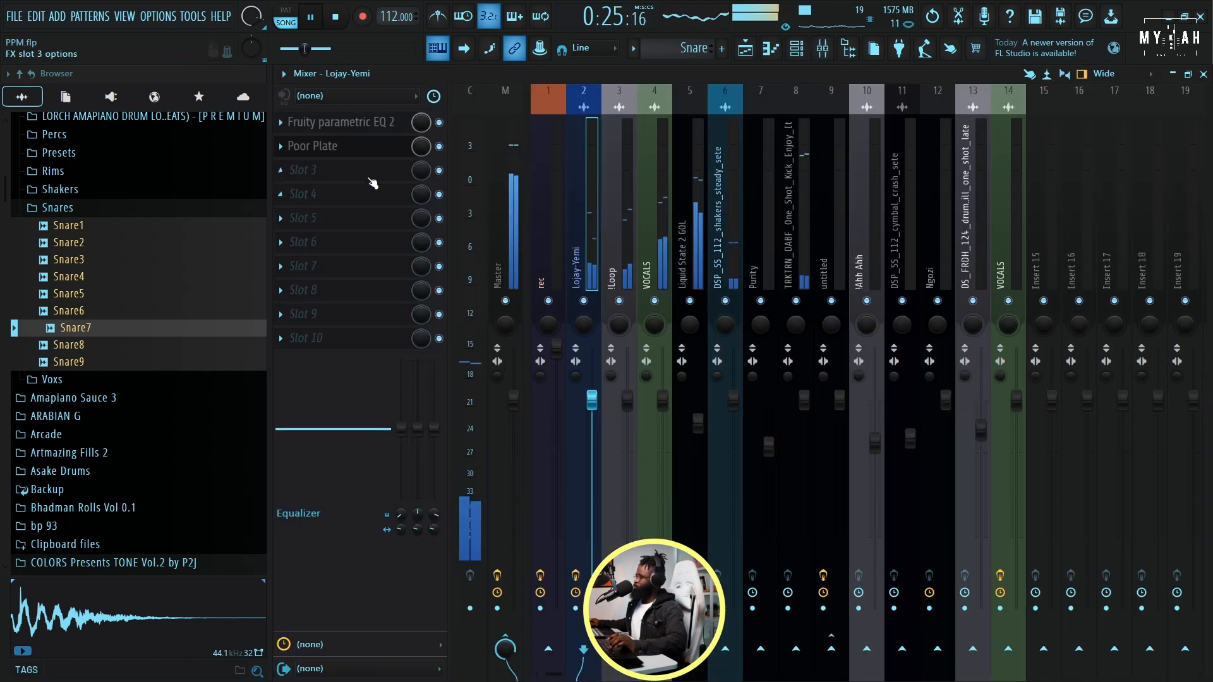
click(313, 146)
drag(559, 281, 559, 279)
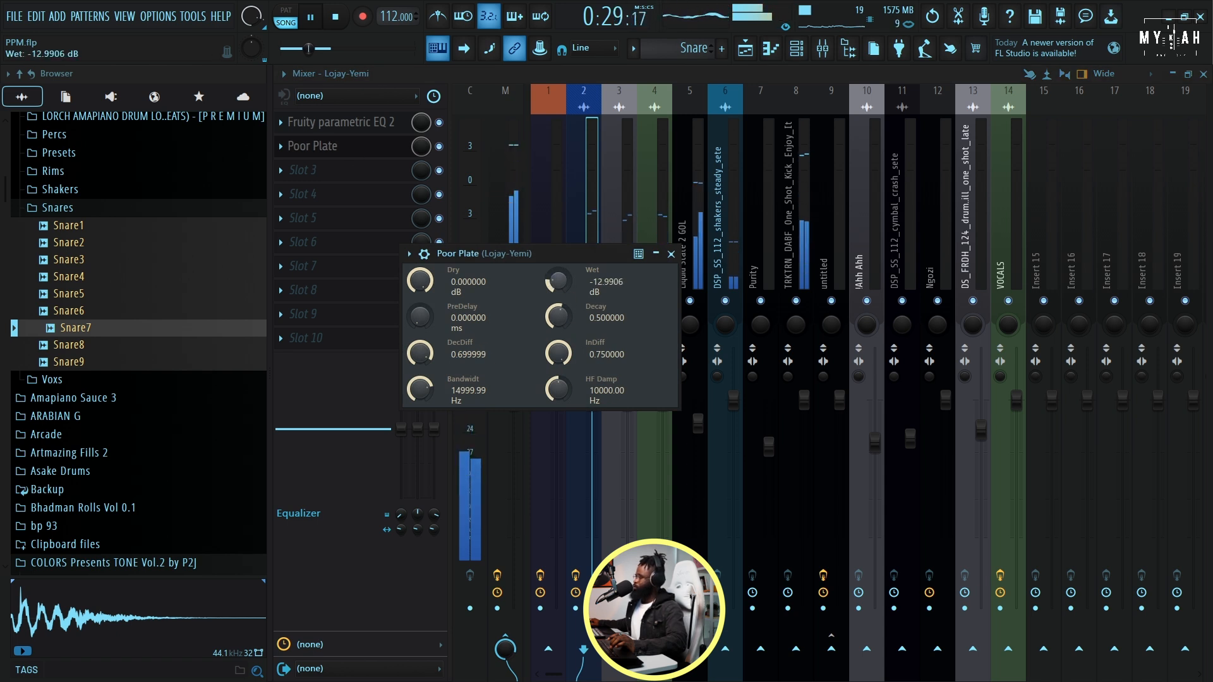
- Return to the Playlist and review all 24 tracks up to bar 25 while the arrangement plays on
click(755, 48)
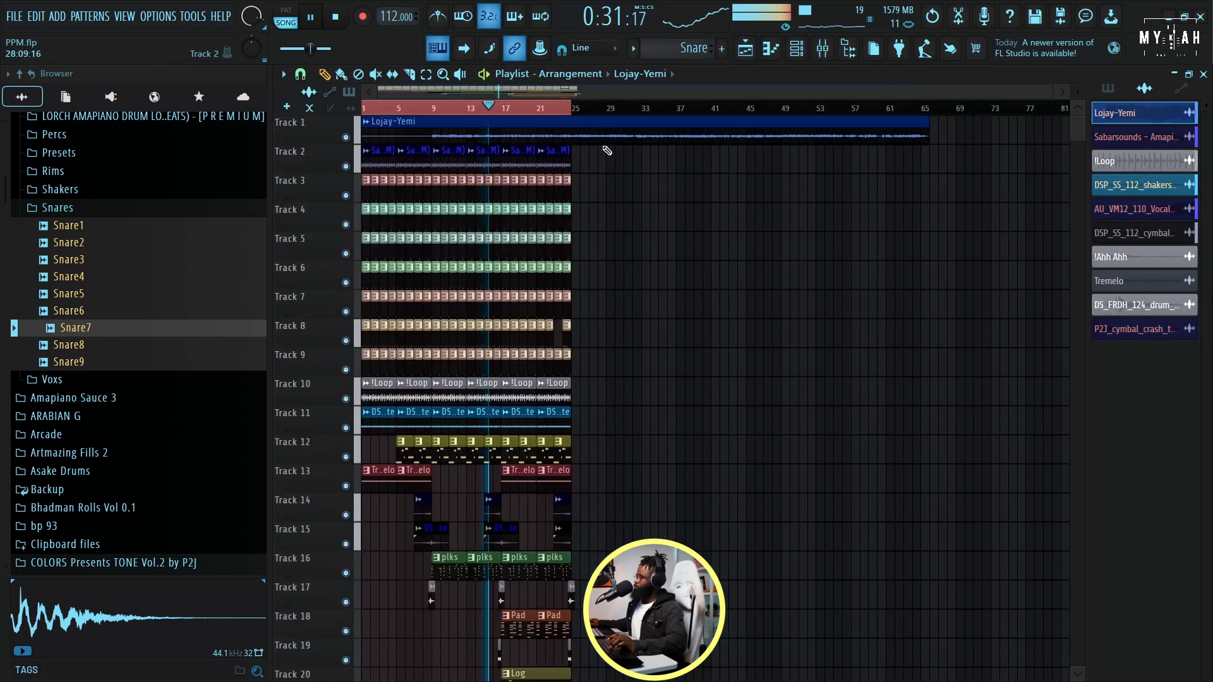
drag(1082, 96, 1082, 91)
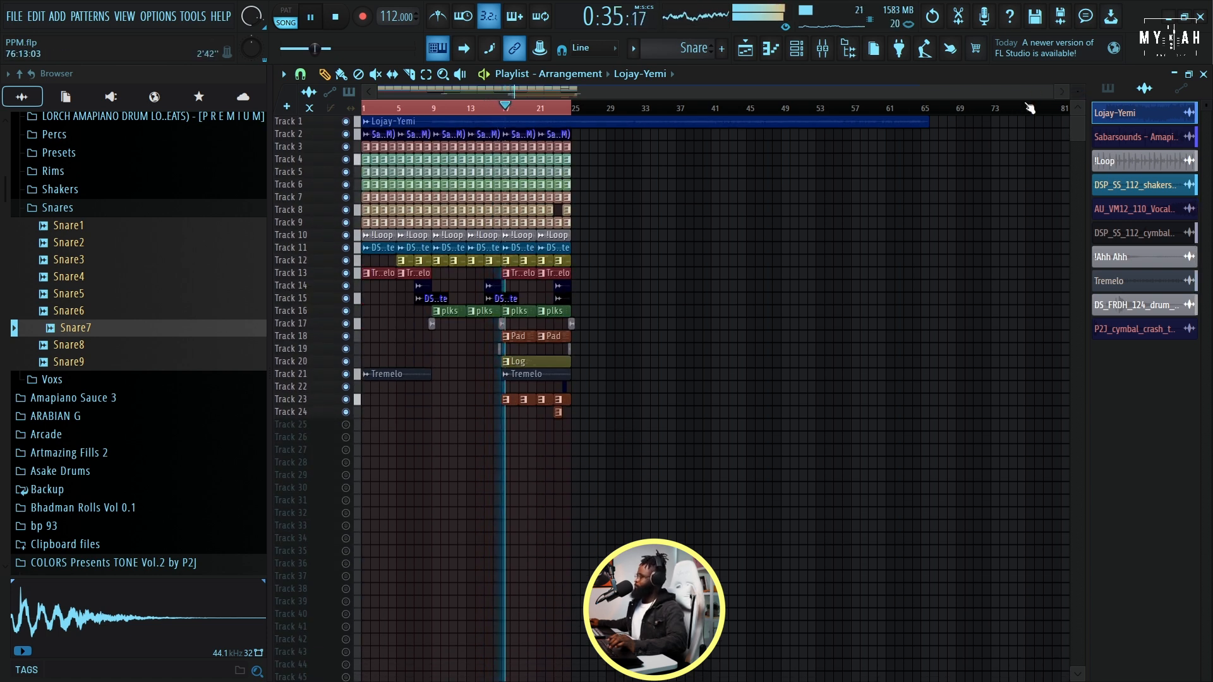
drag(1050, 93, 646, 96)
scroll(648, 113, down, 4)
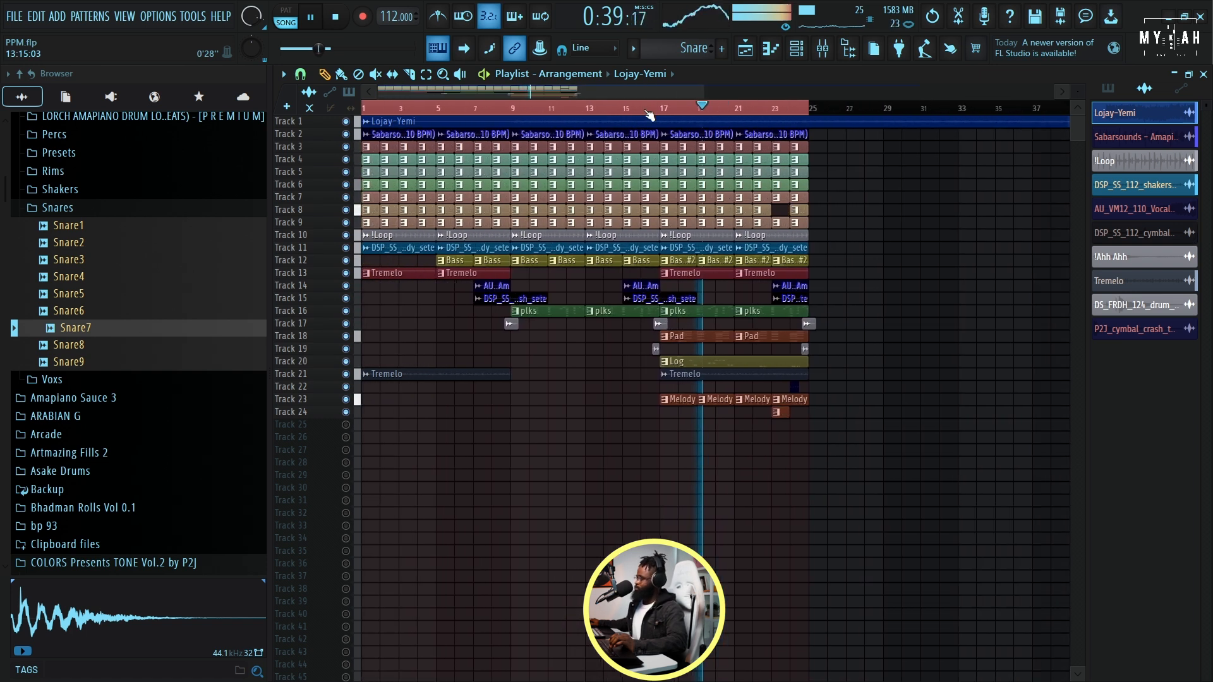